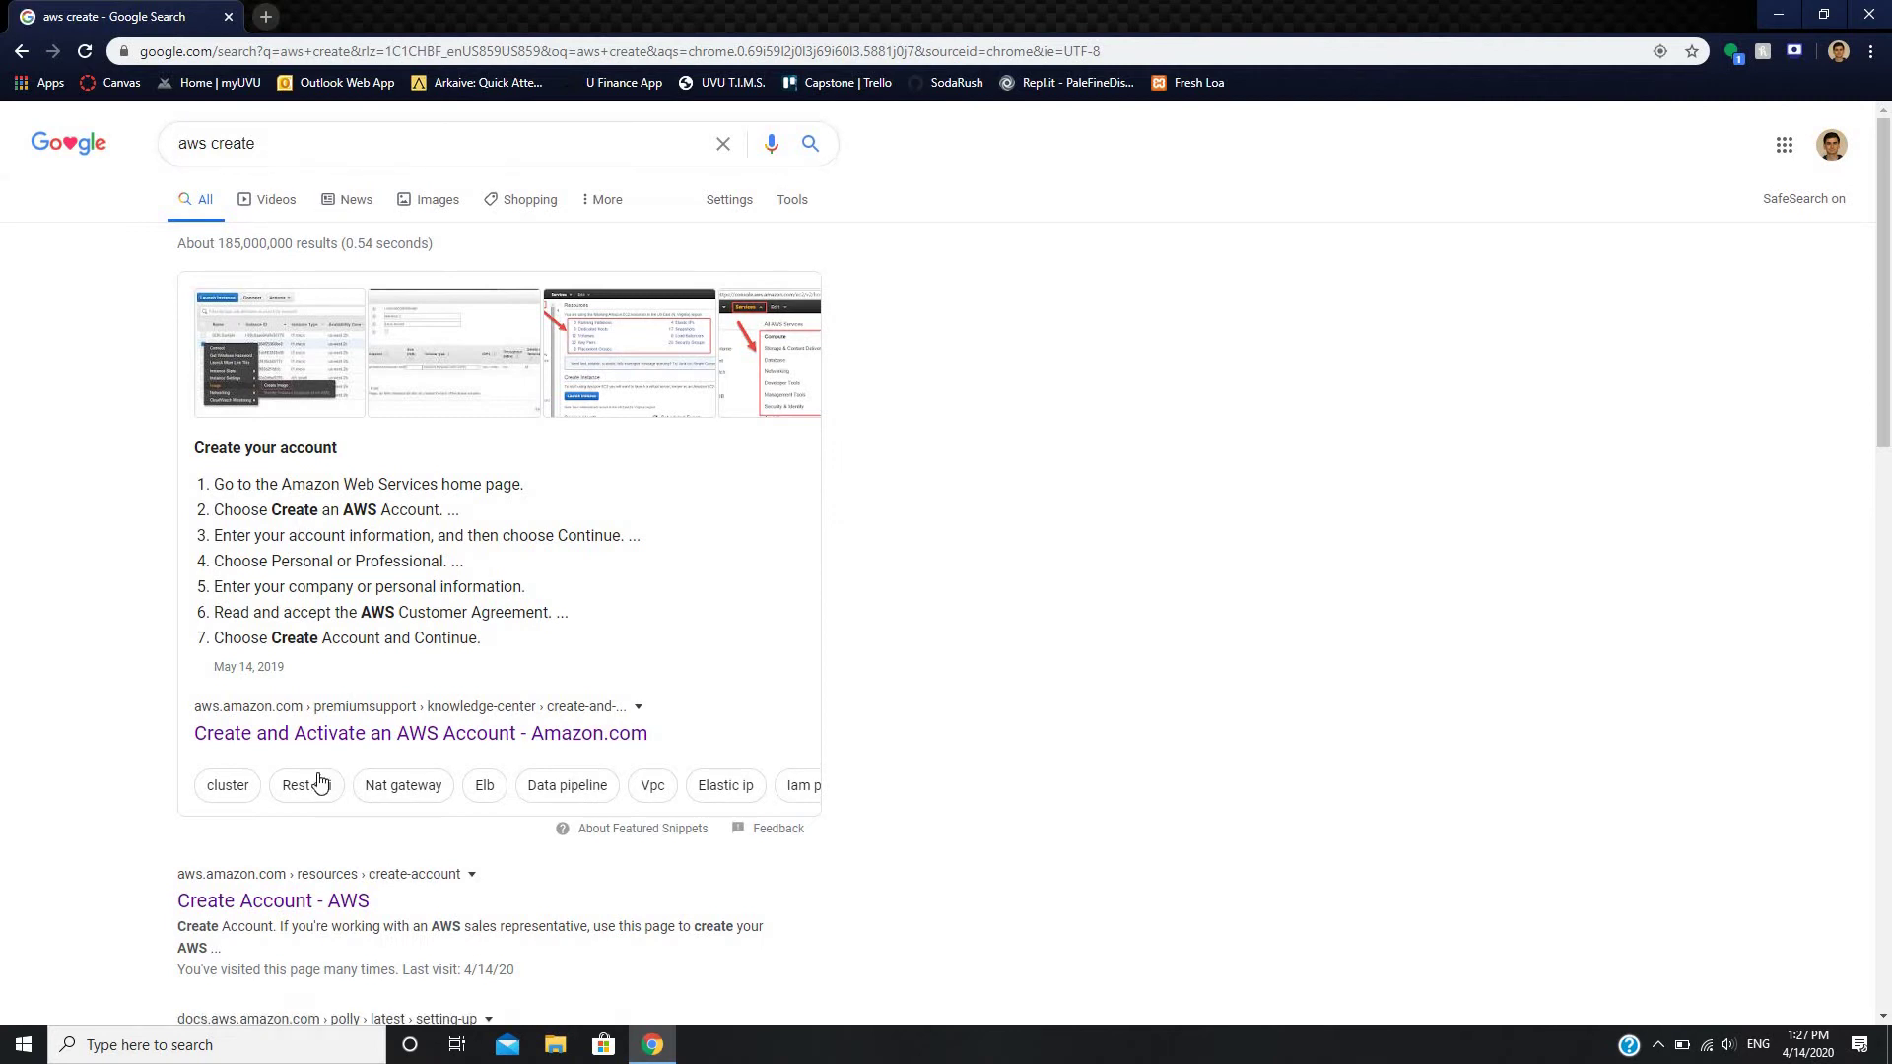
- Open the 'Create Account - AWS' result from the 'aws create' search and choose Sign Up Now
scroll(317, 778, "down", 3)
left_click(264, 596)
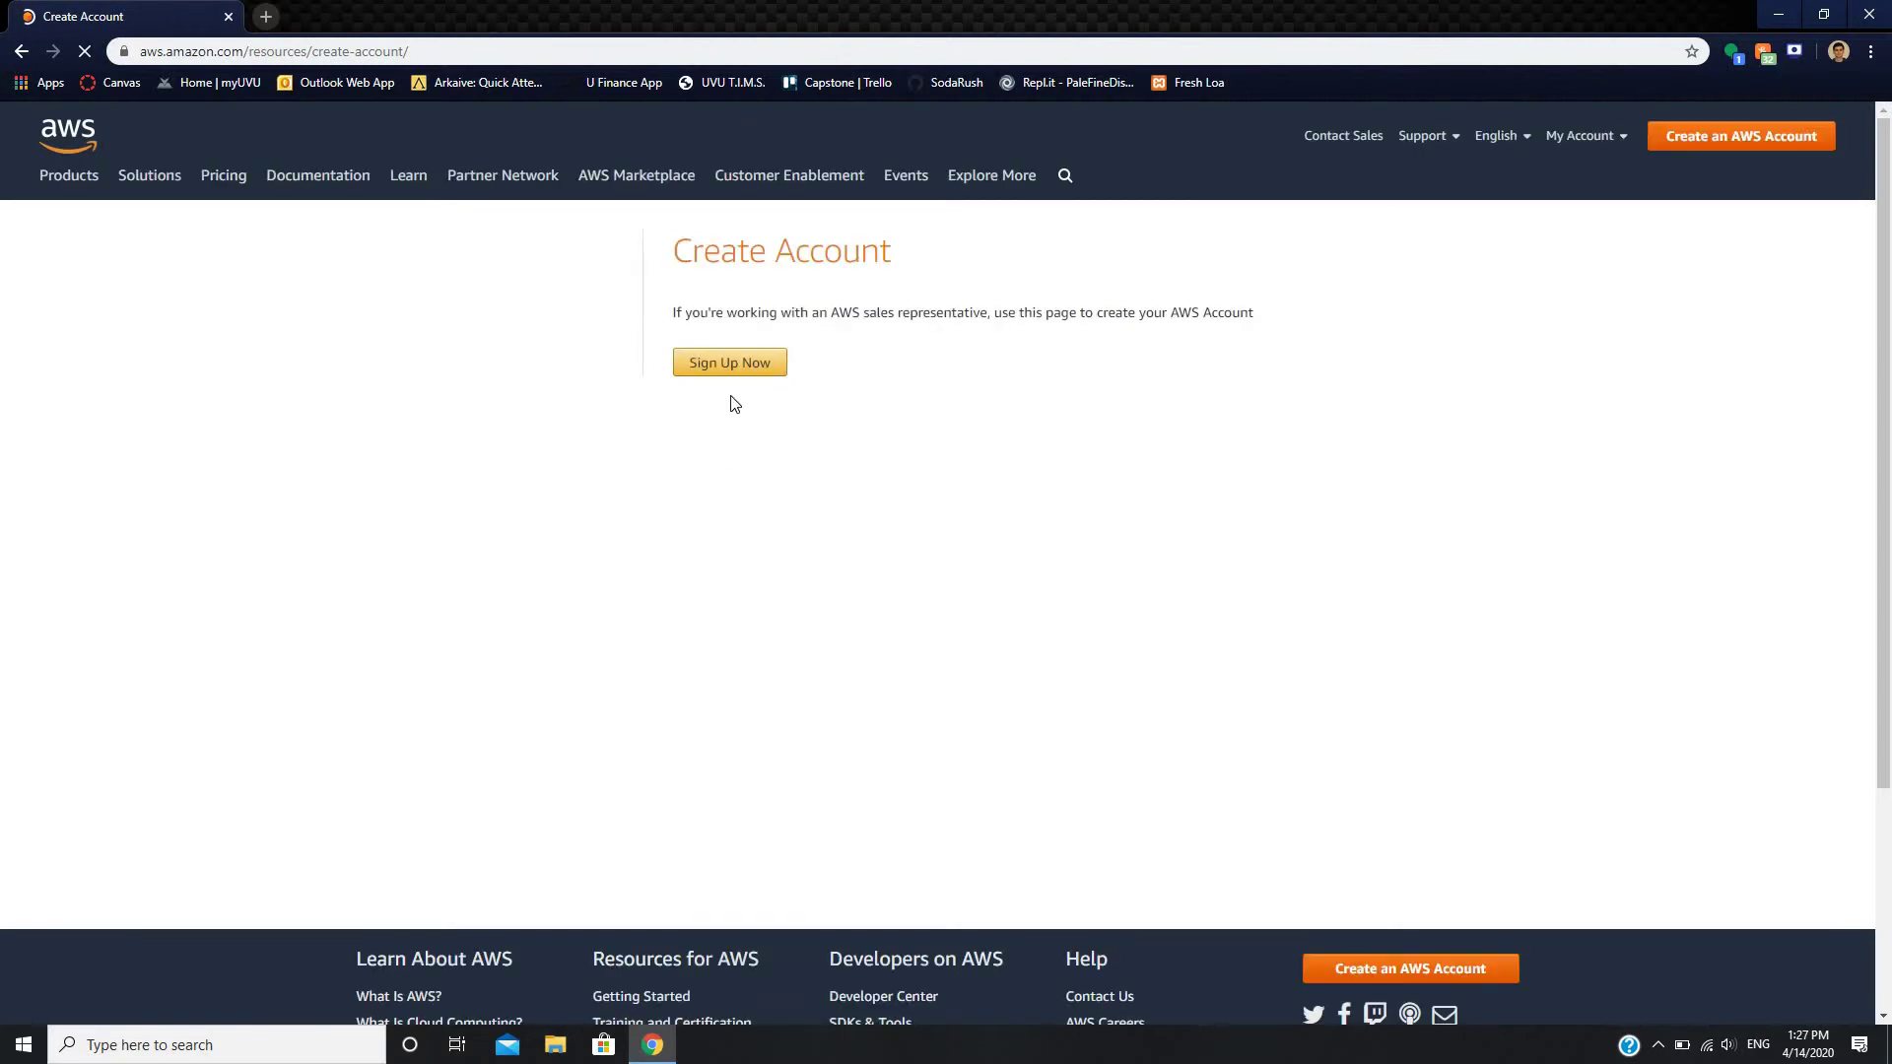
left_click(733, 363)
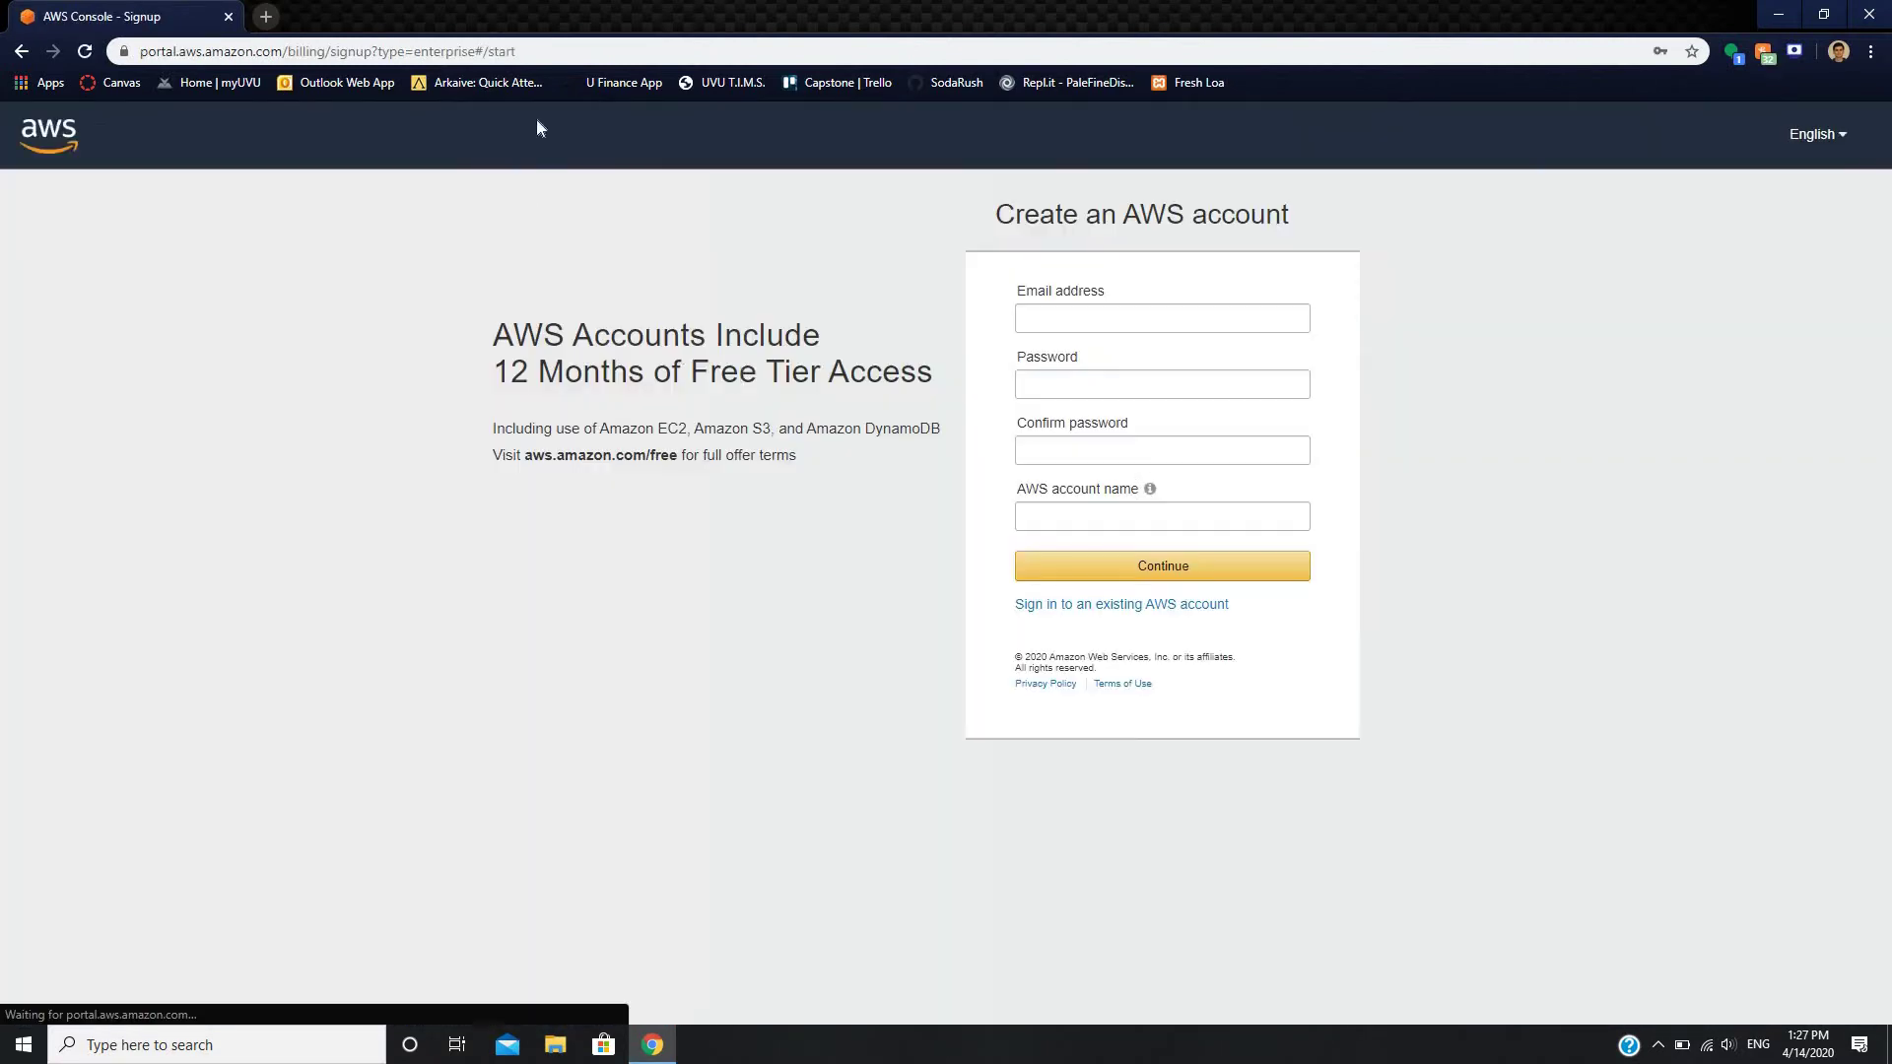
- Enter the account e-mail, password, password confirmation and AWS account name, then continue
left_click(1074, 315)
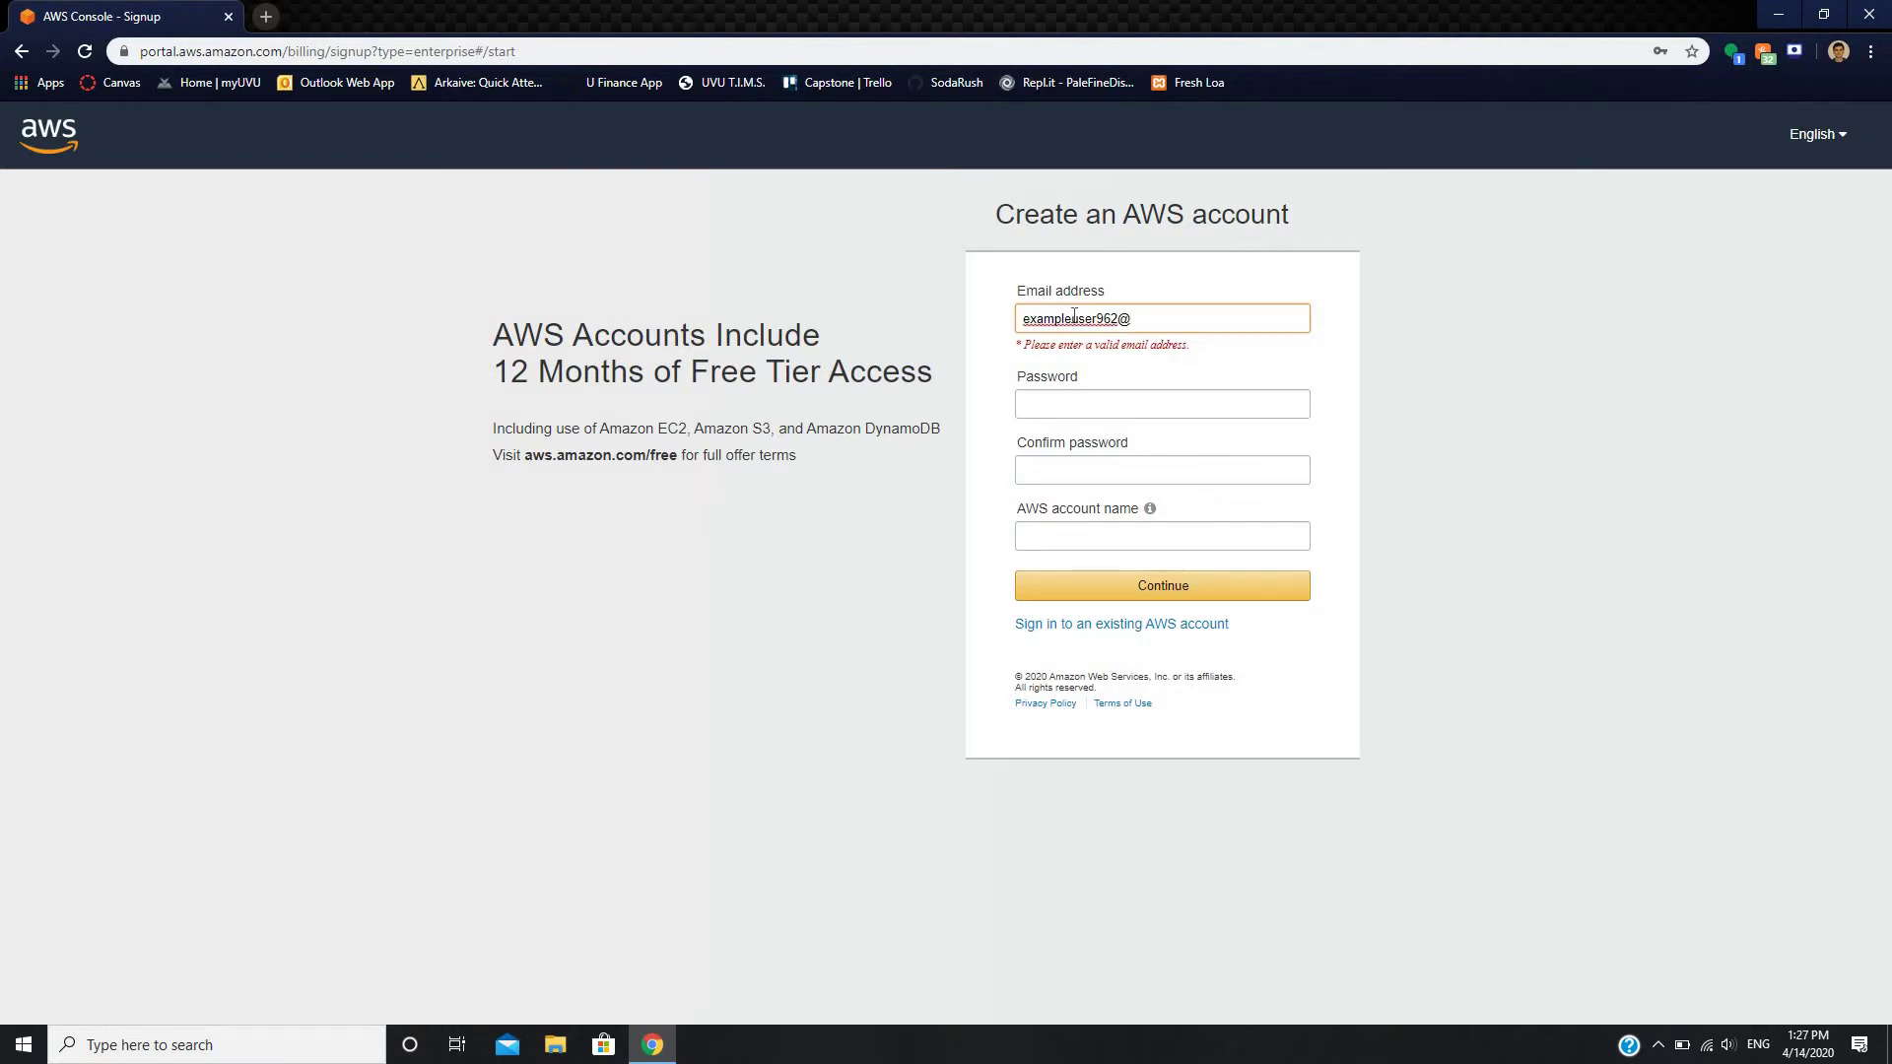
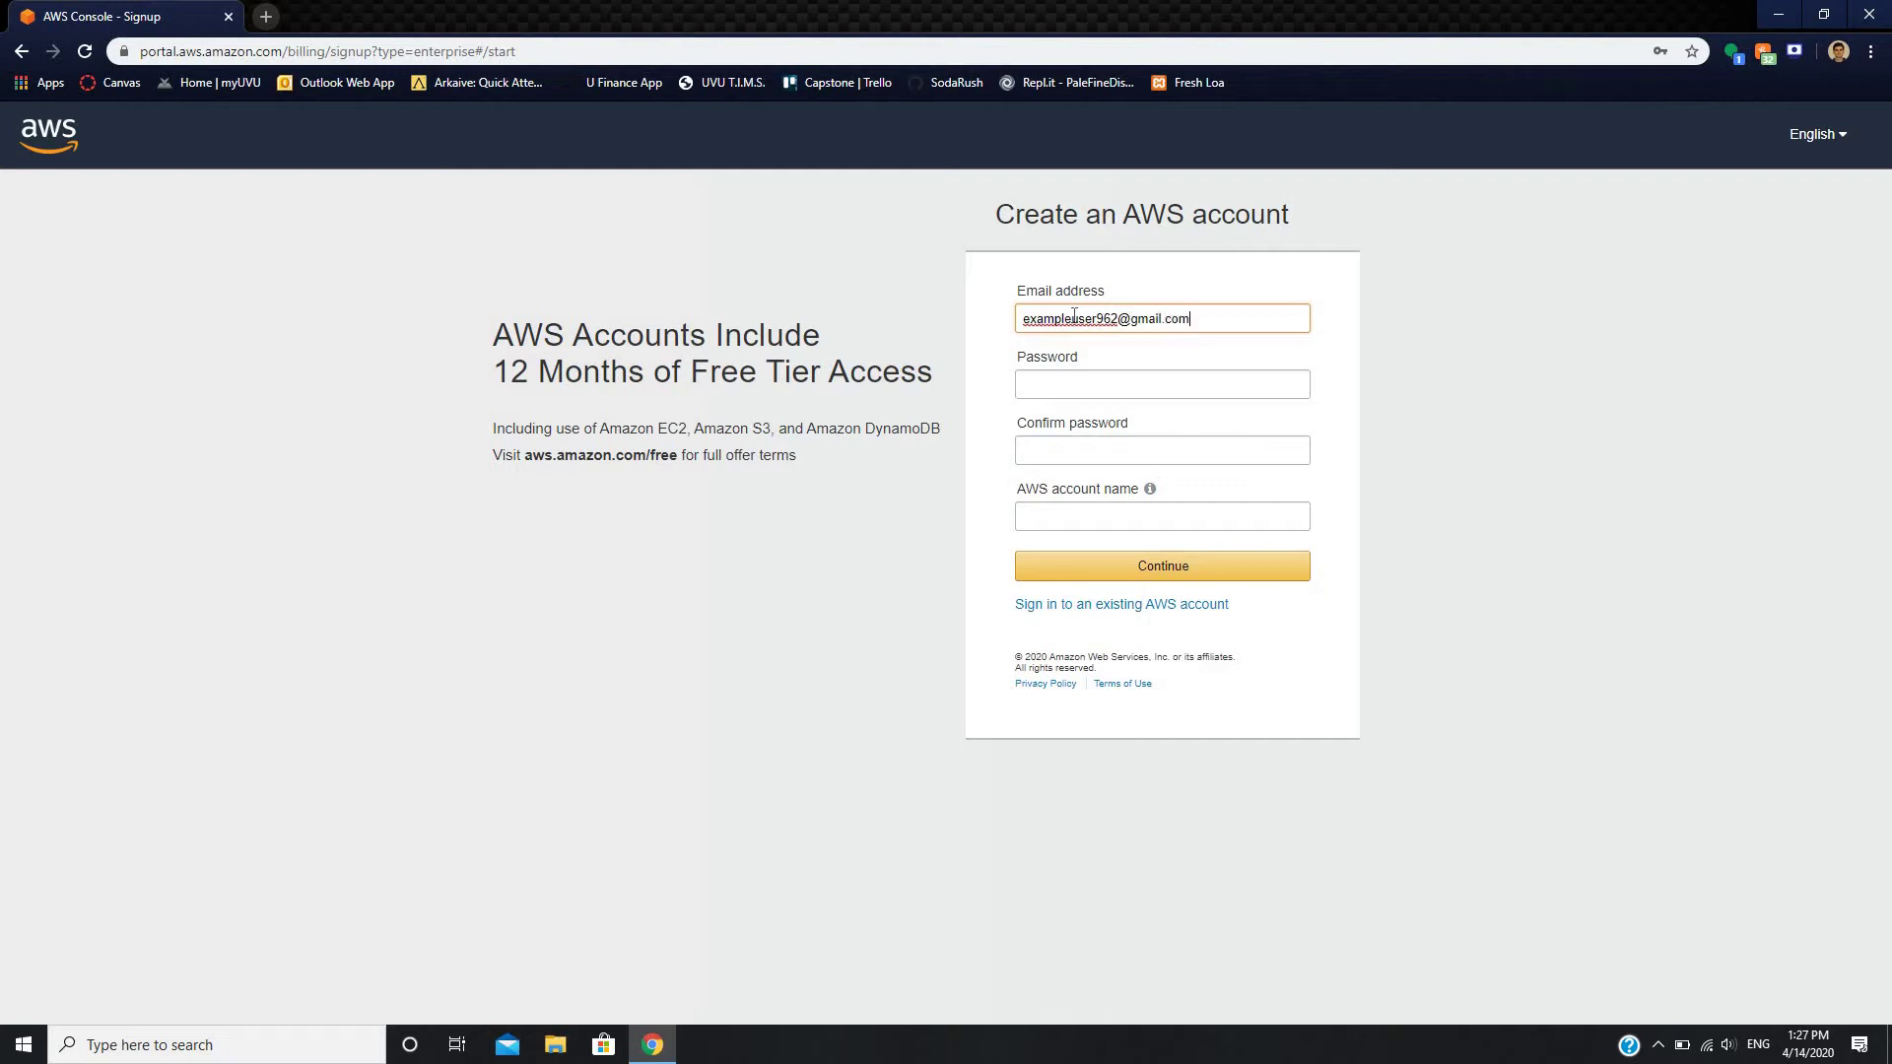
left_click(1069, 391)
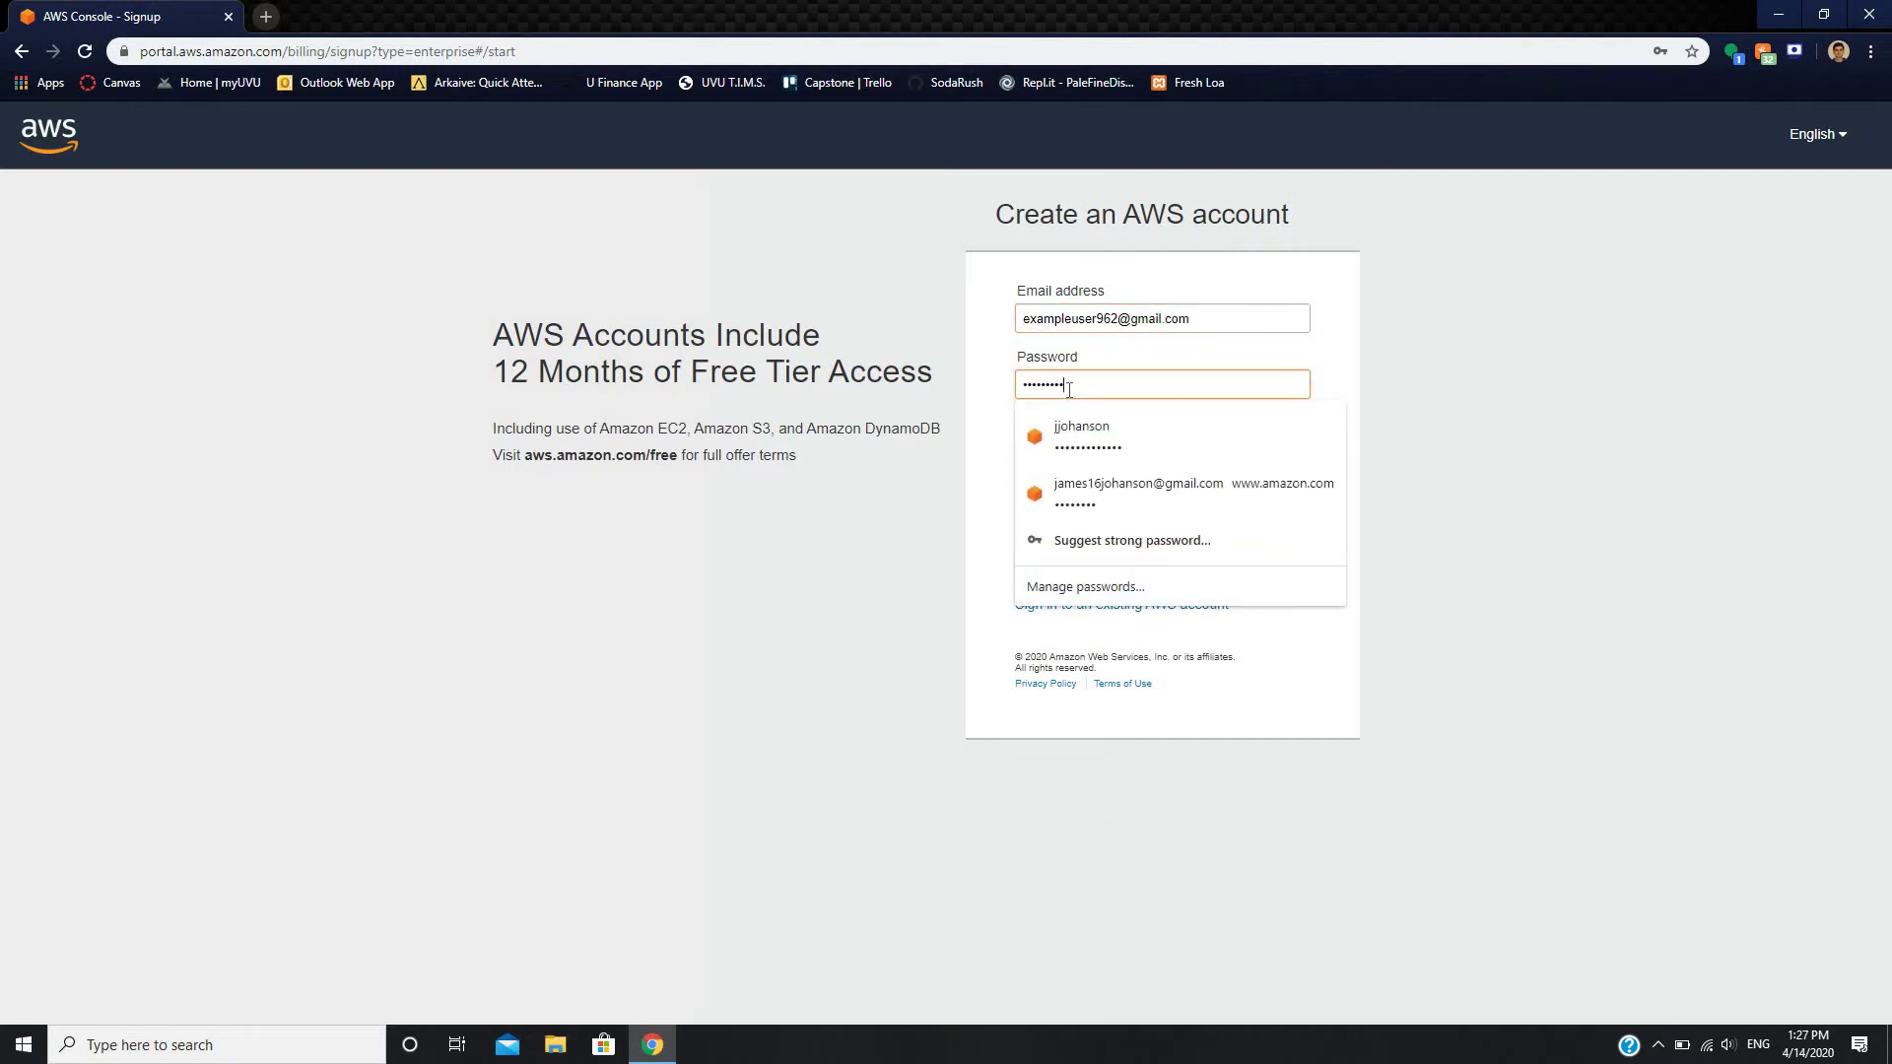
left_click(1077, 448)
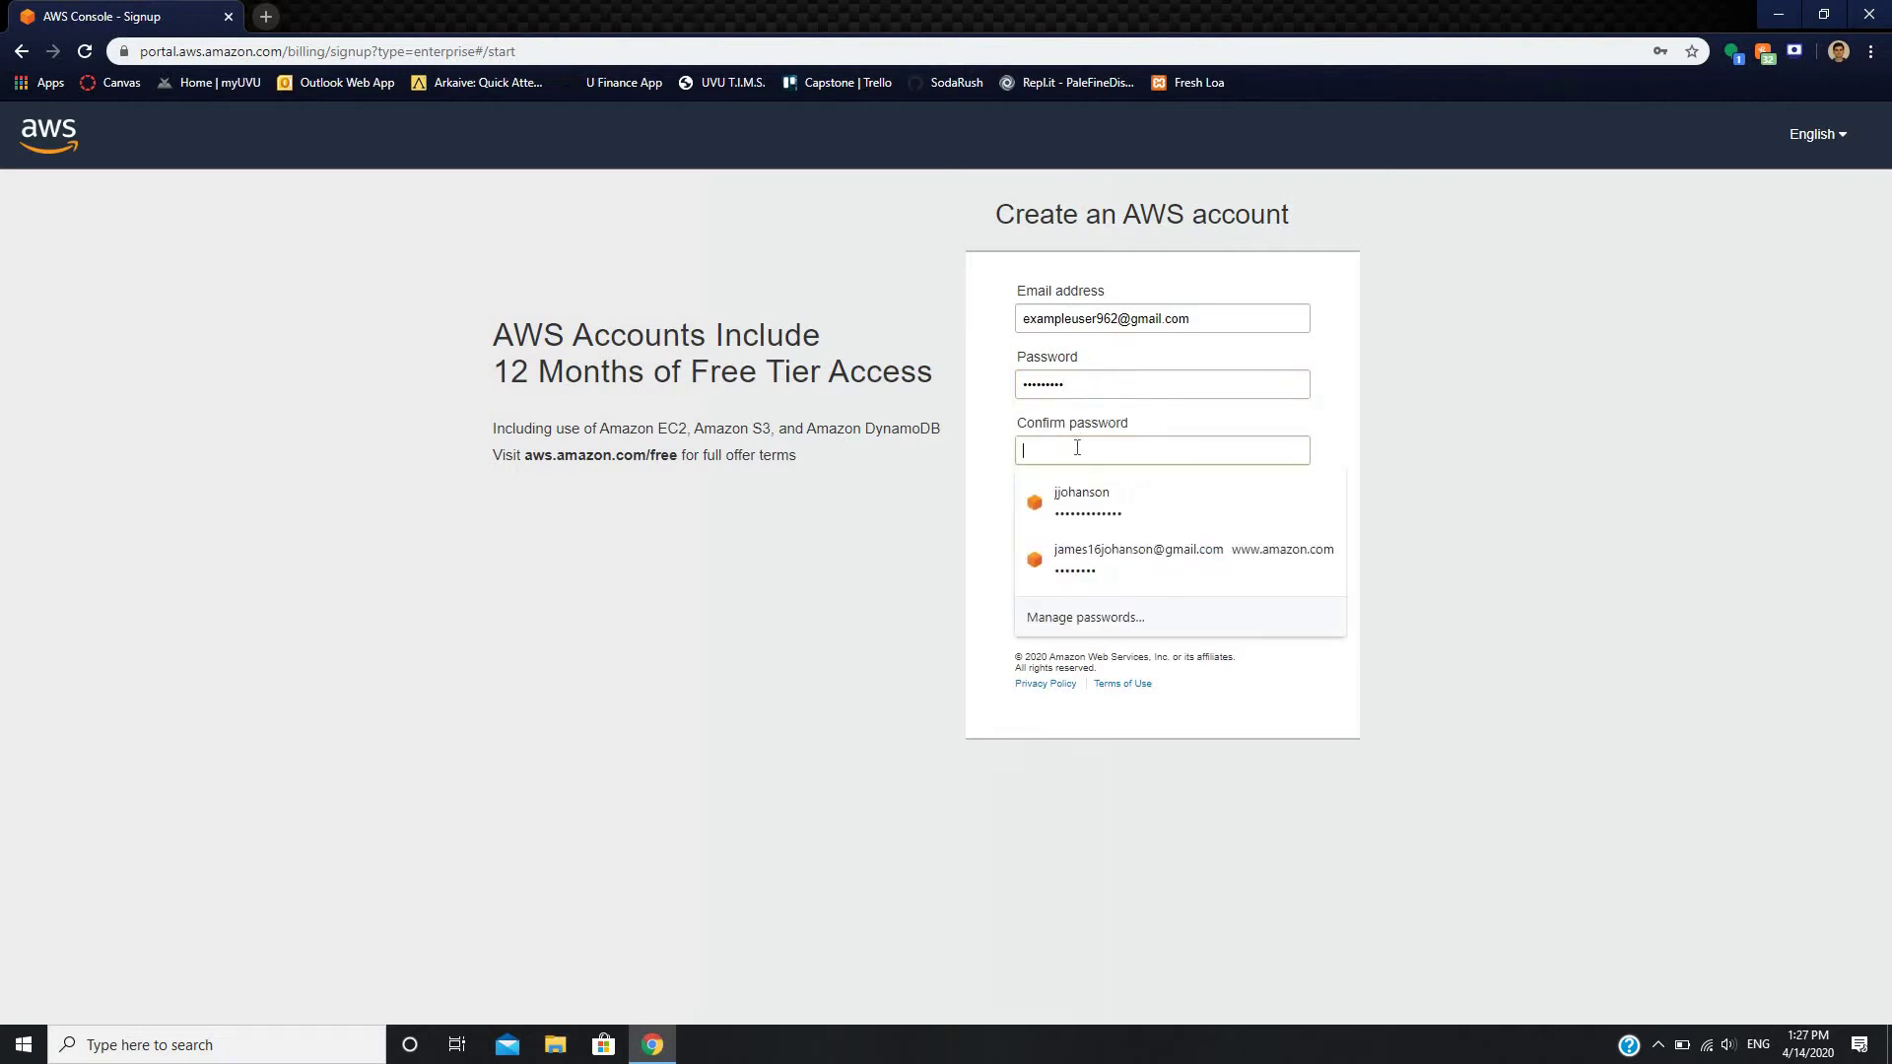
type("***")
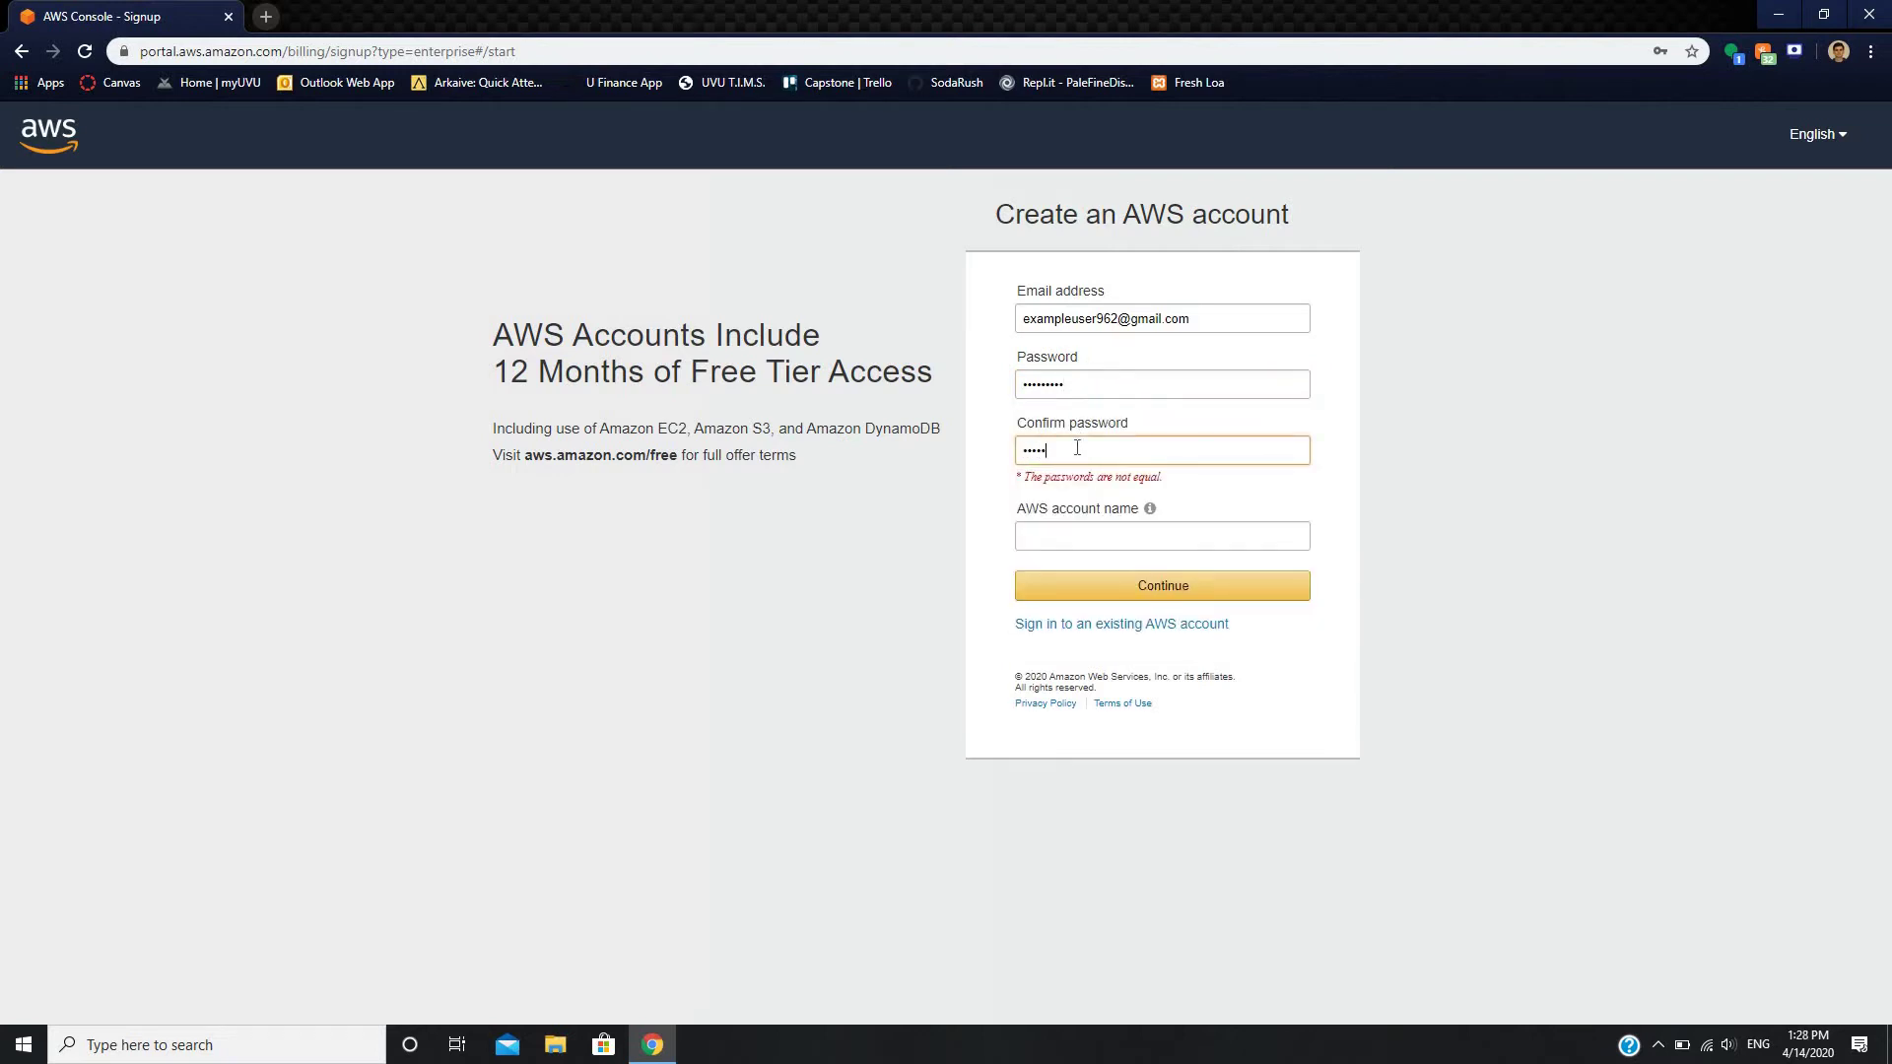
type("******")
left_click(1078, 522)
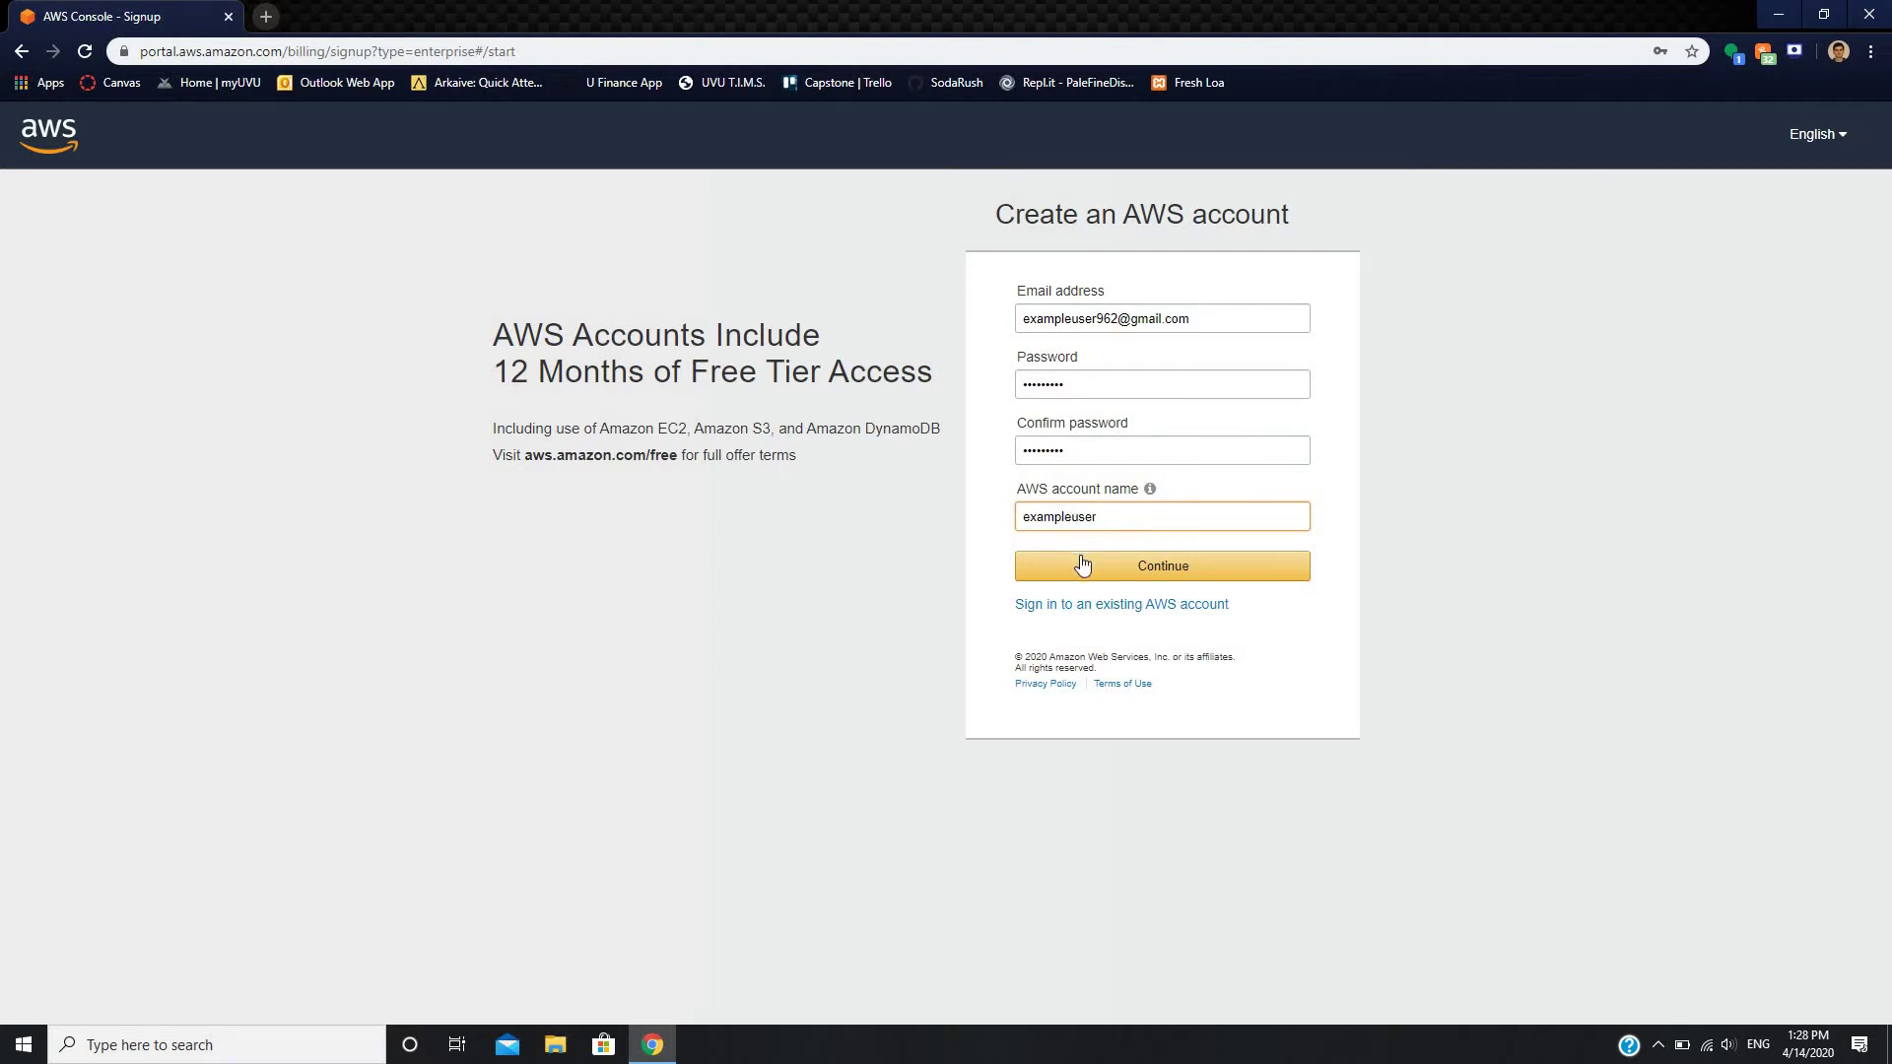
left_click(1082, 564)
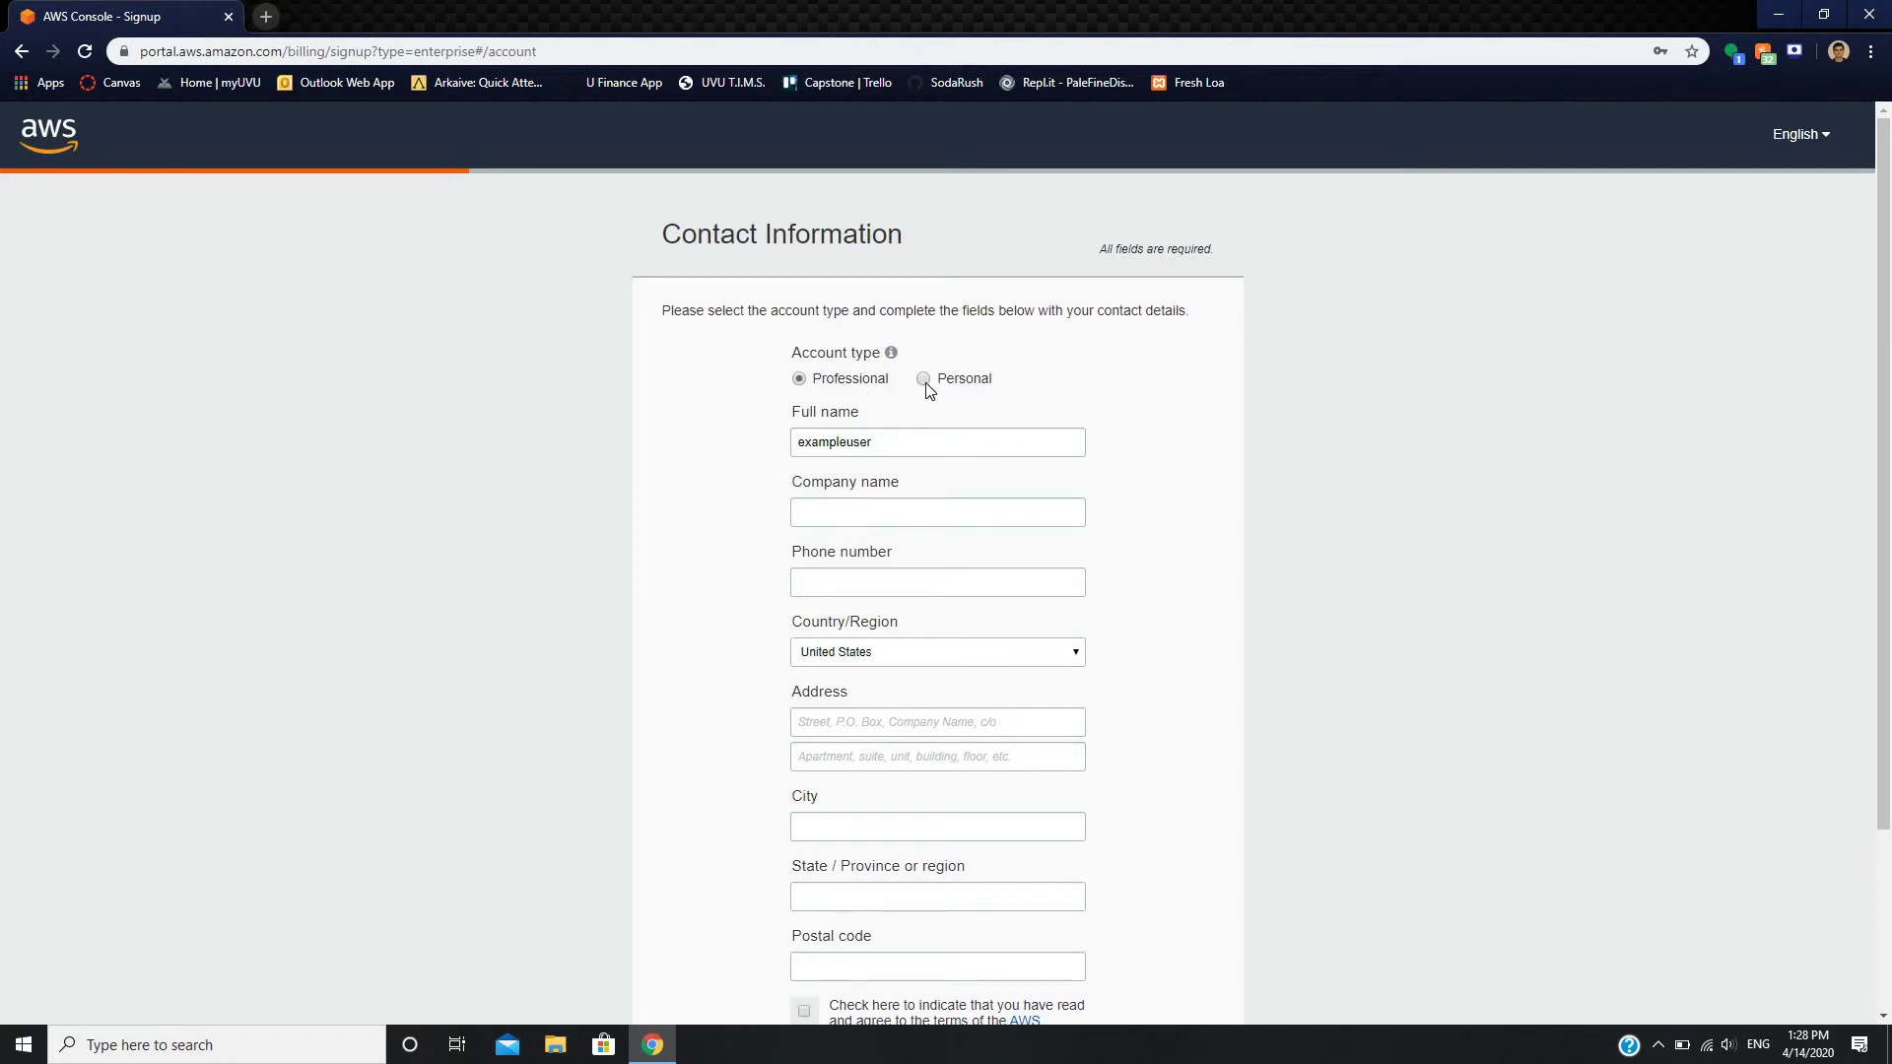
- Keep the account type Professional and set the company name to Generic Soda
scroll(910, 280, "down", 2)
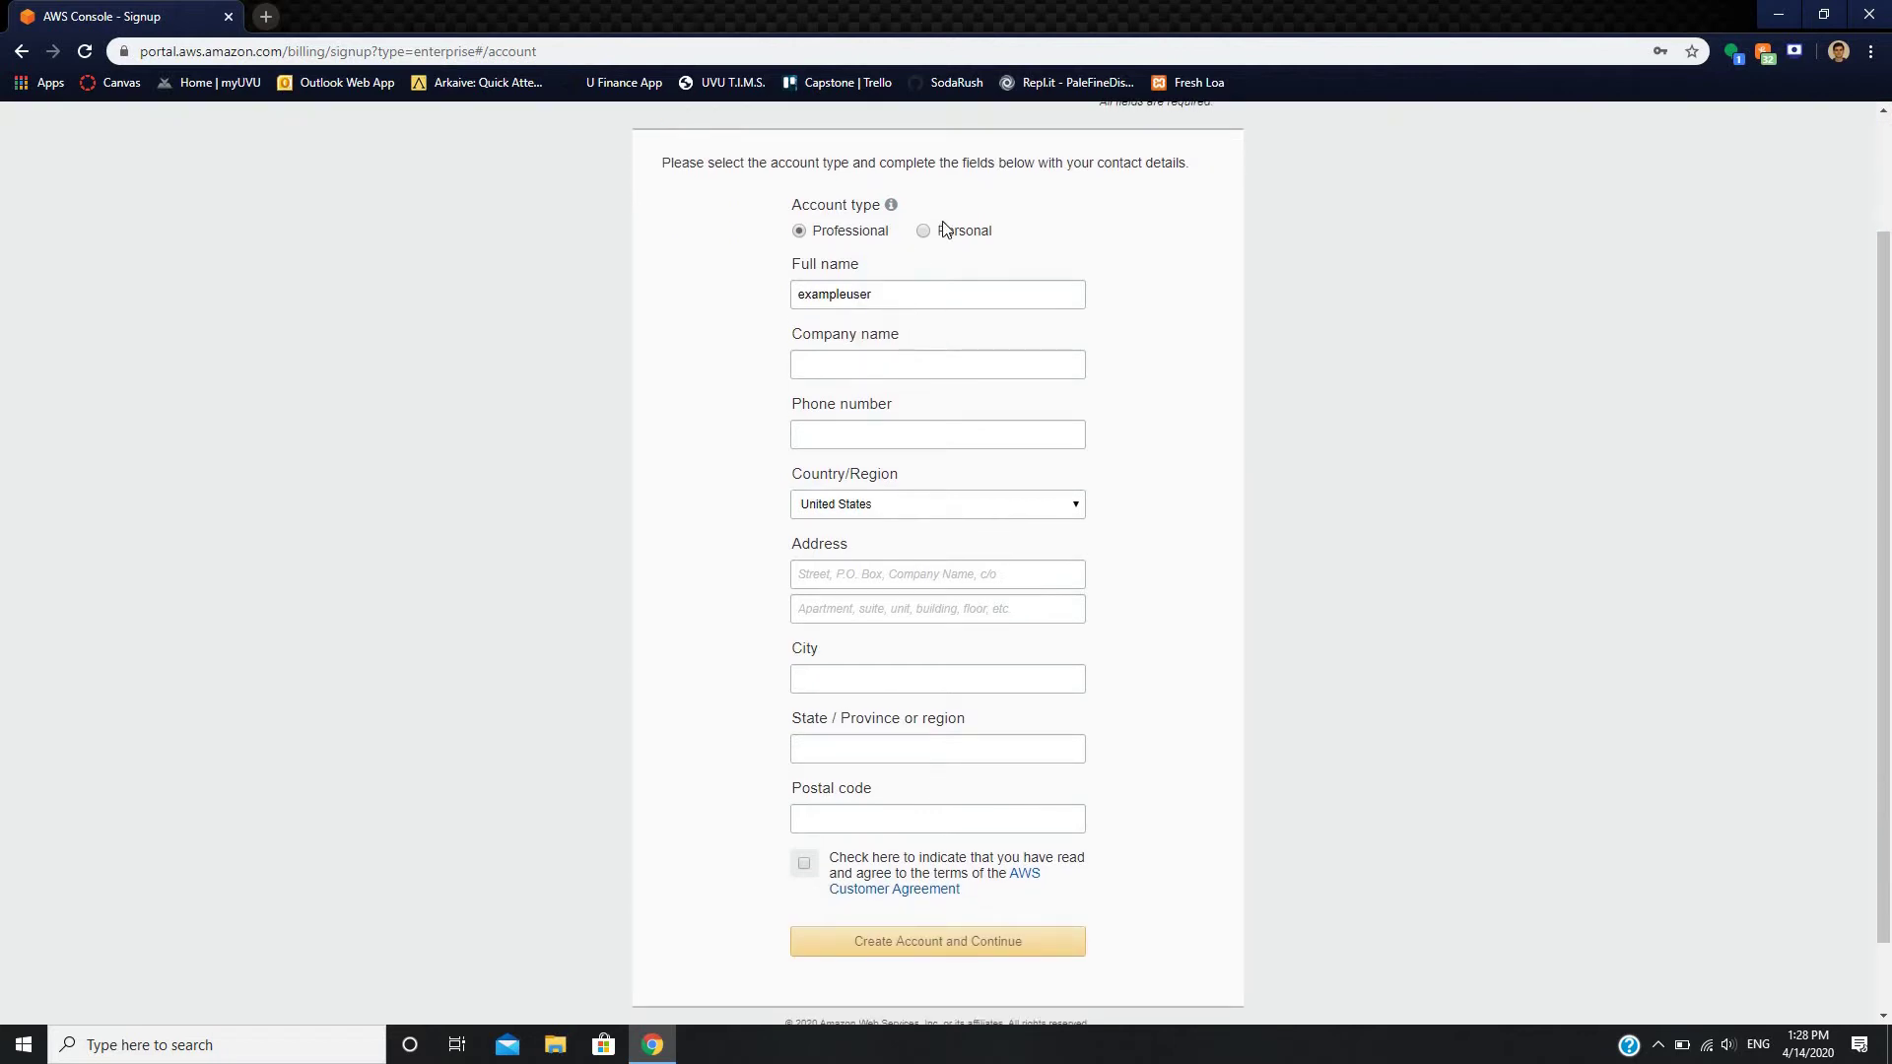
left_click(943, 240)
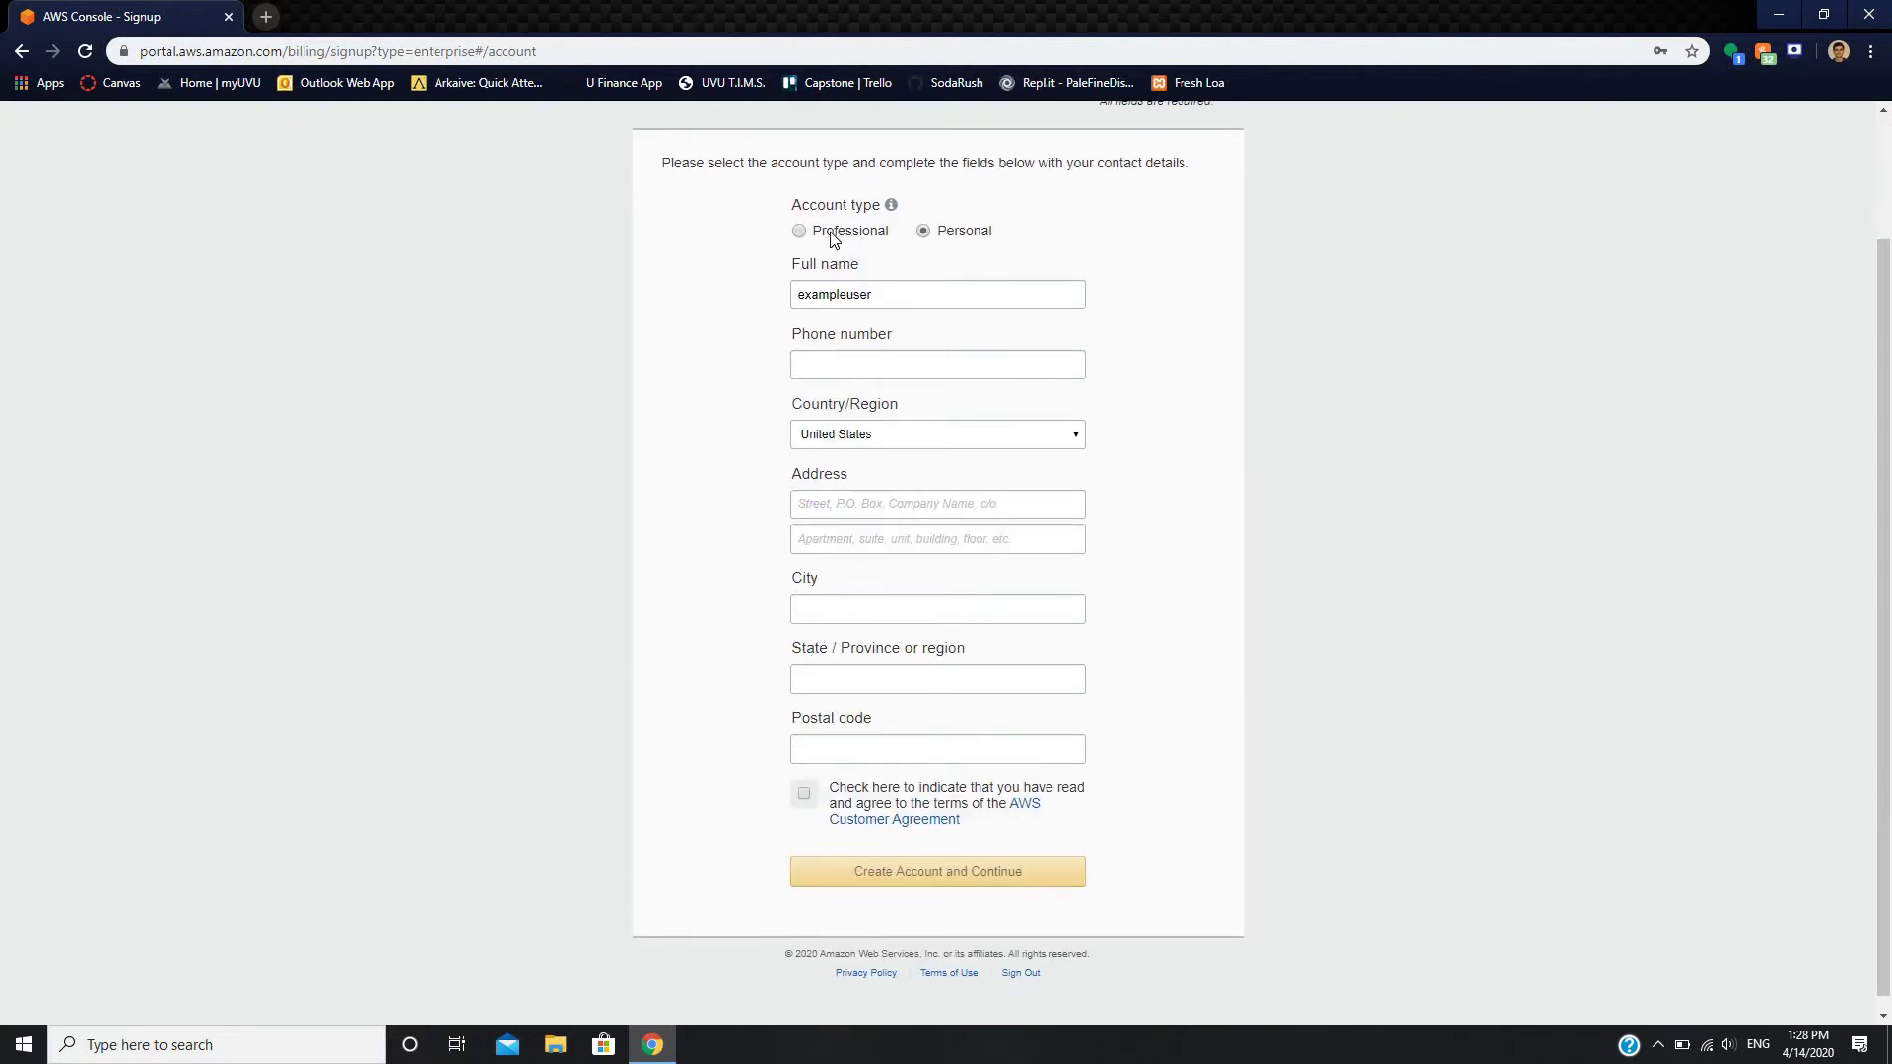
left_click(833, 239)
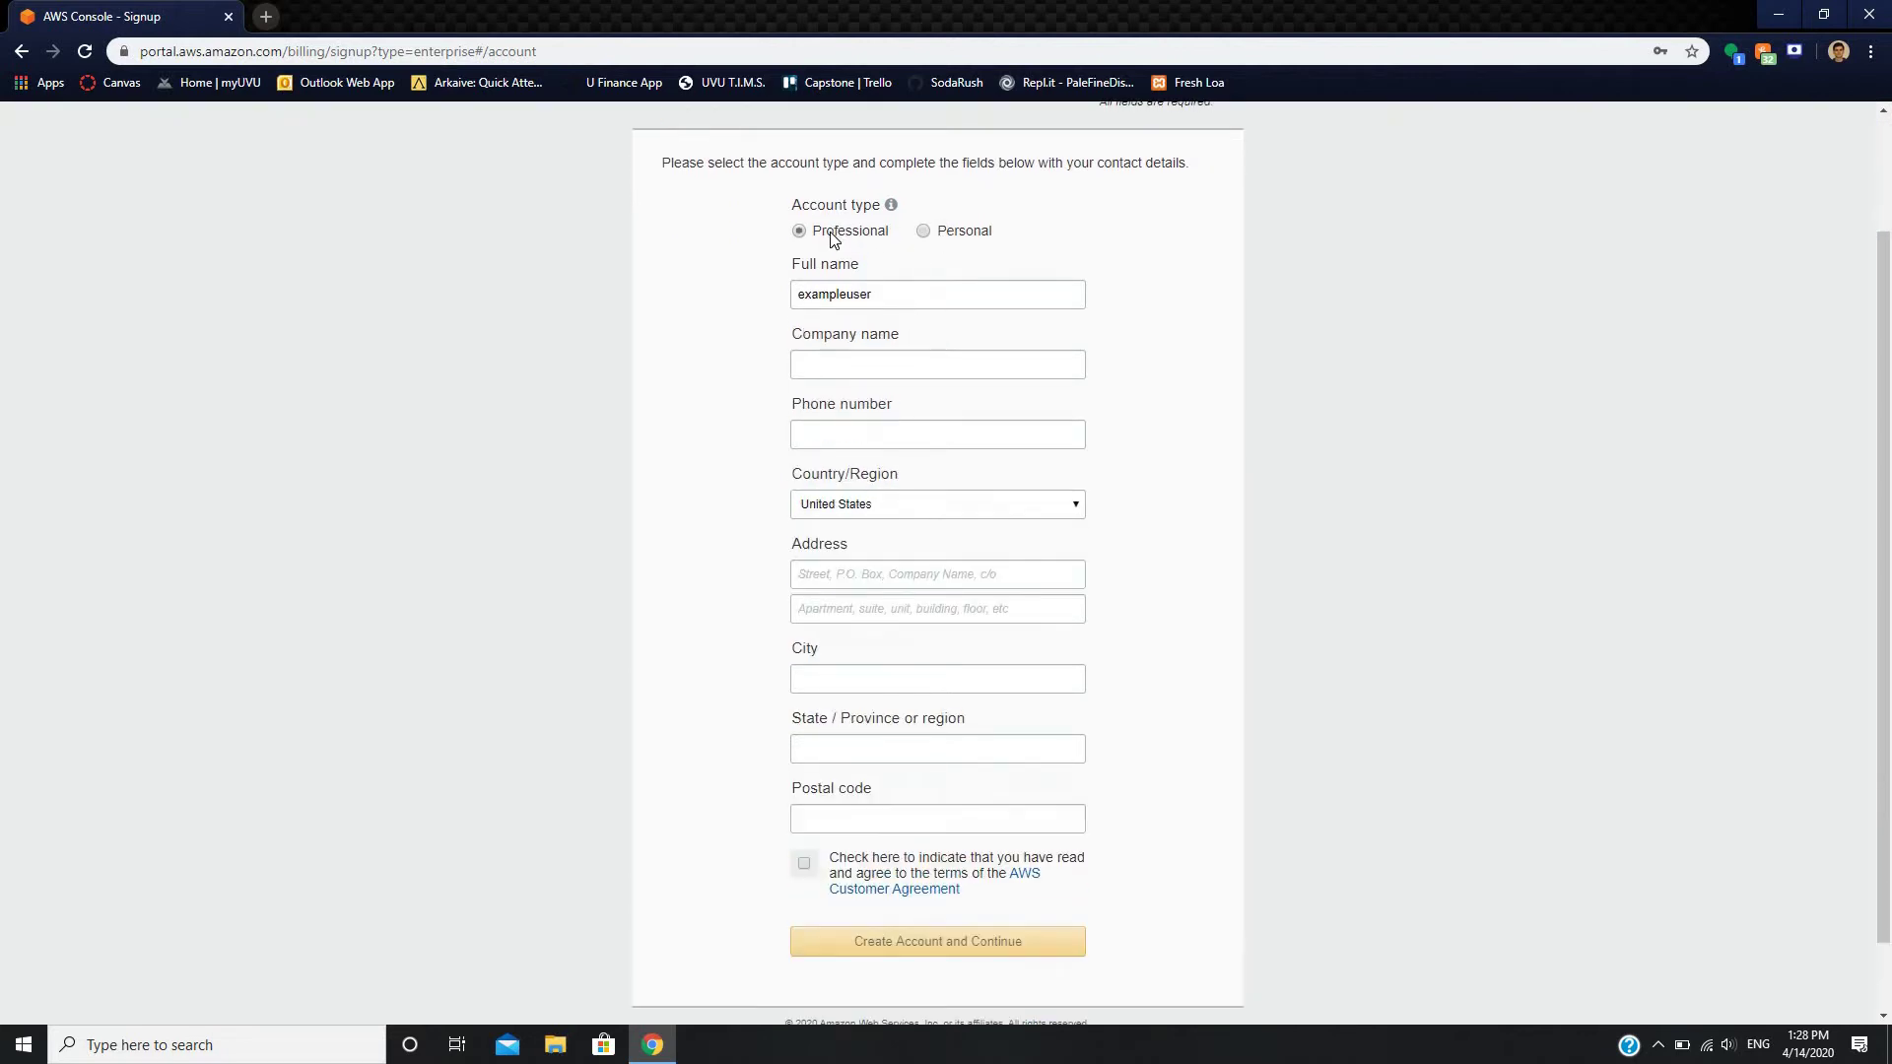
left_click(889, 367)
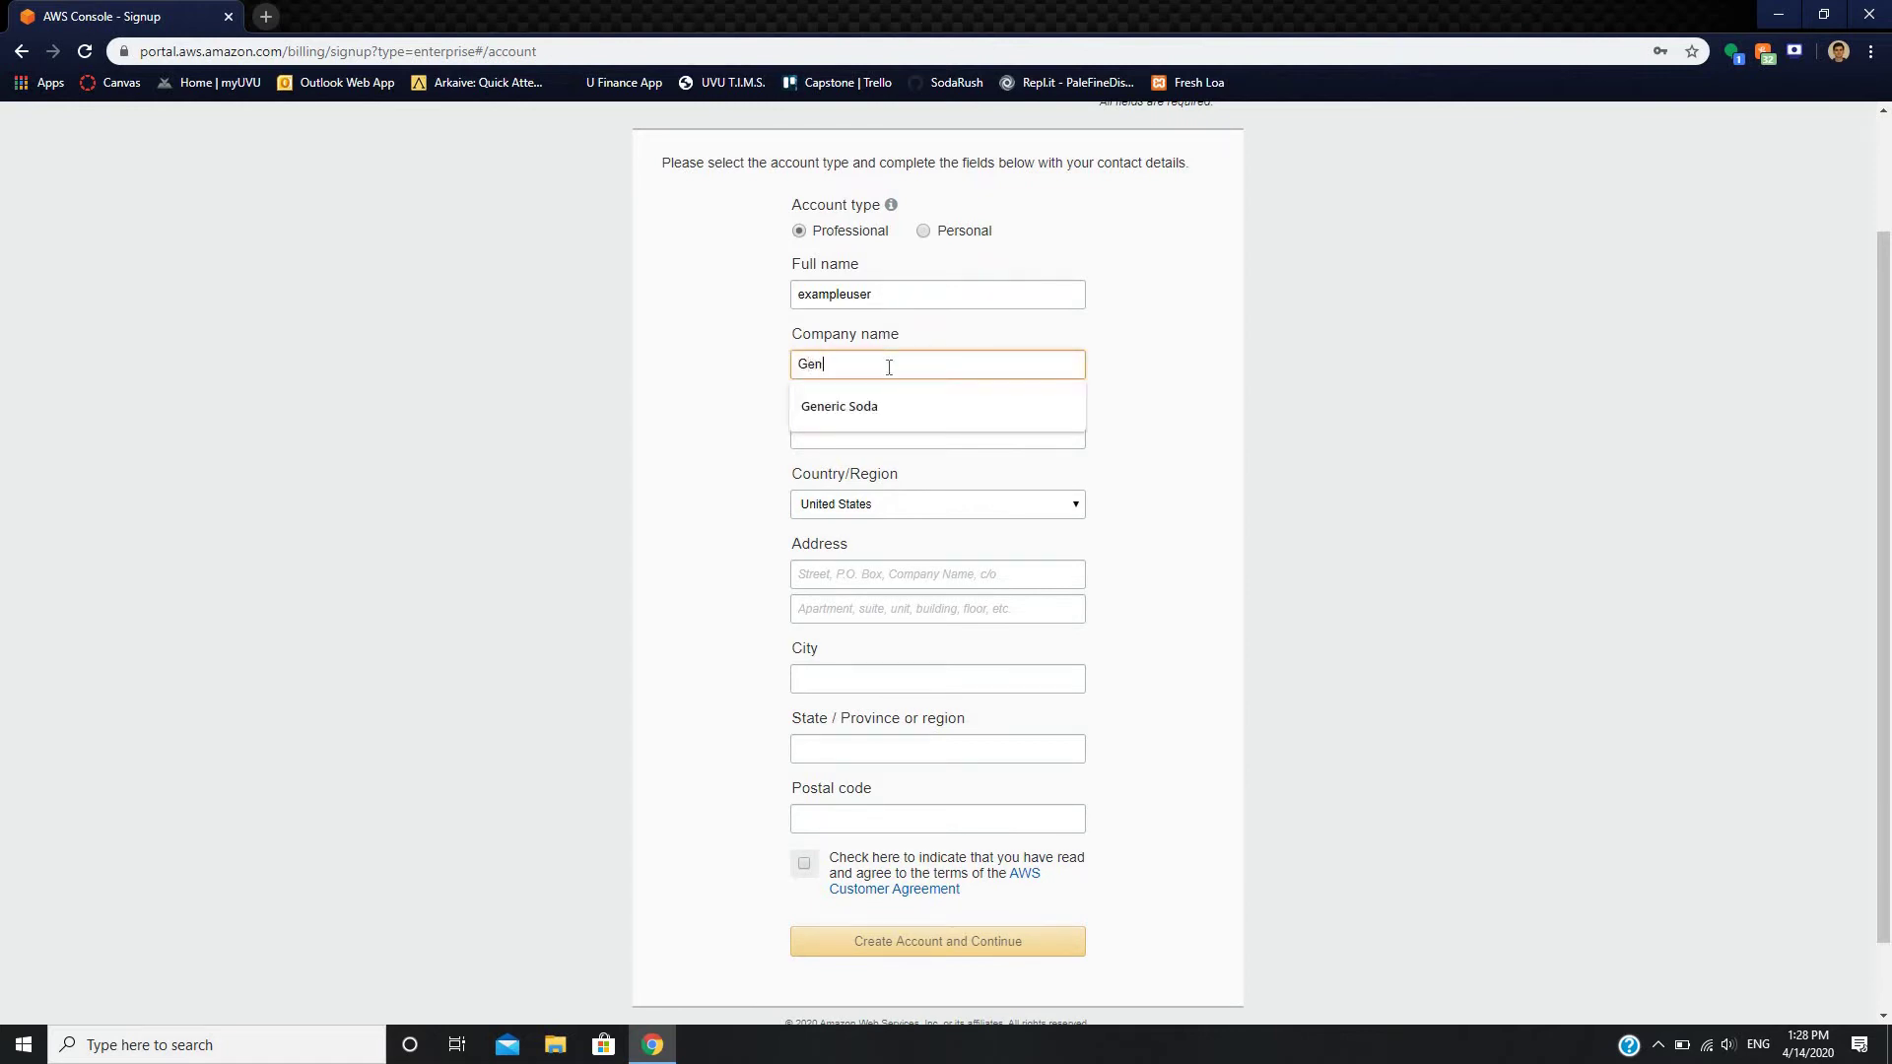
type("Gen")
left_click(842, 410)
- Fill in the phone number and autofilled address, accept the Customer Agreement, and create the account
left_click(865, 440)
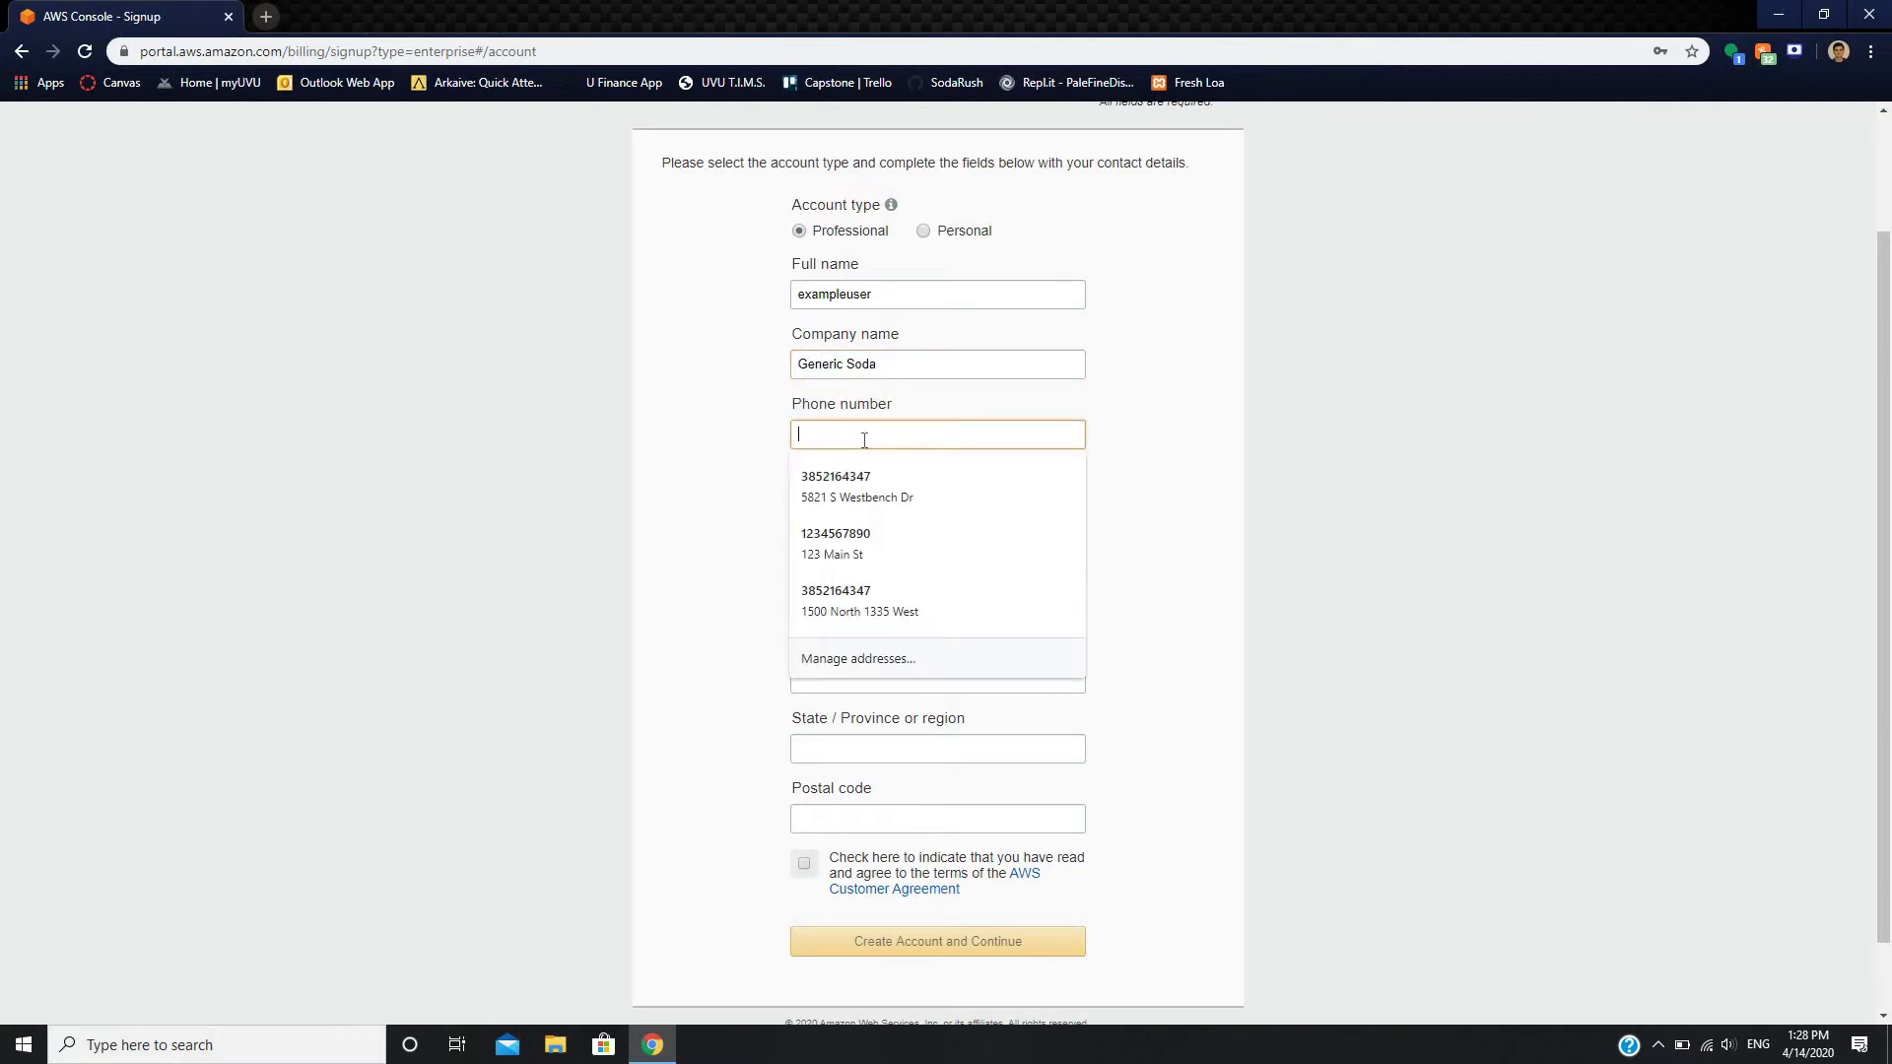
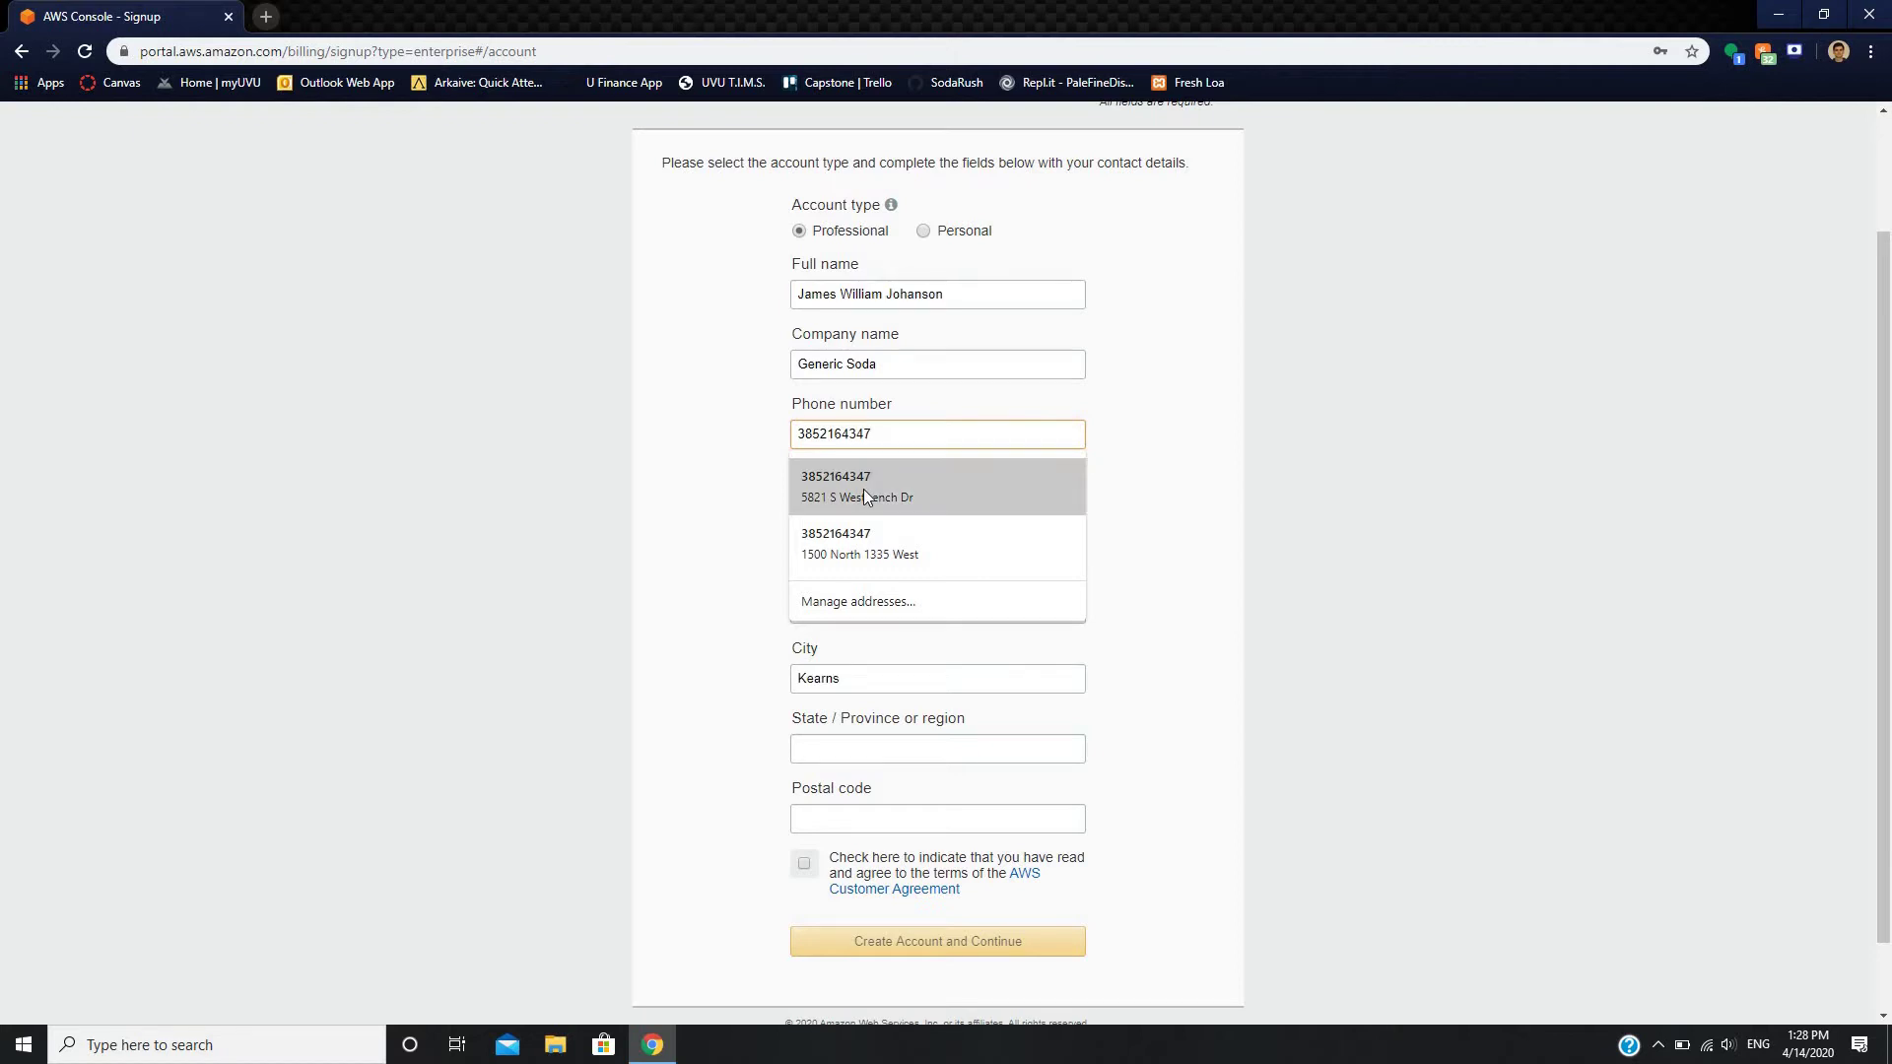
left_click(864, 490)
left_click(857, 747)
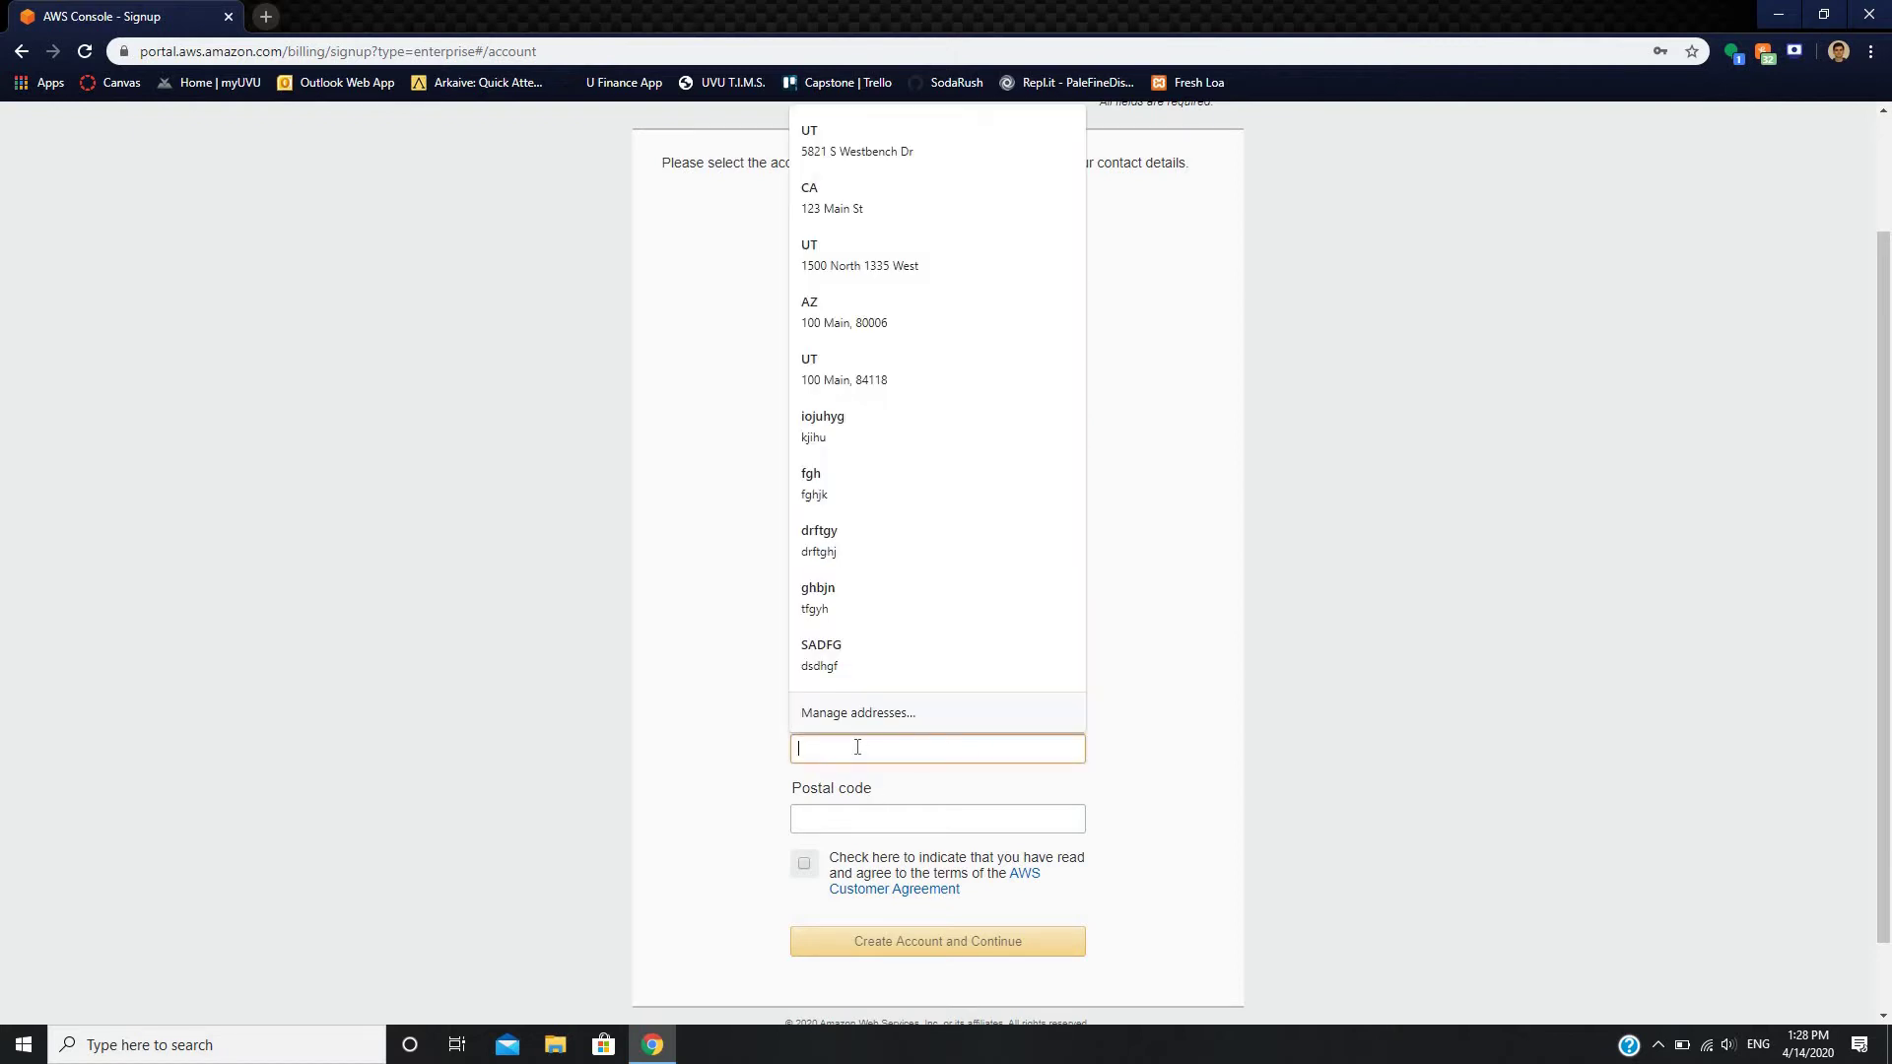
type("UT")
left_click(839, 809)
type("8")
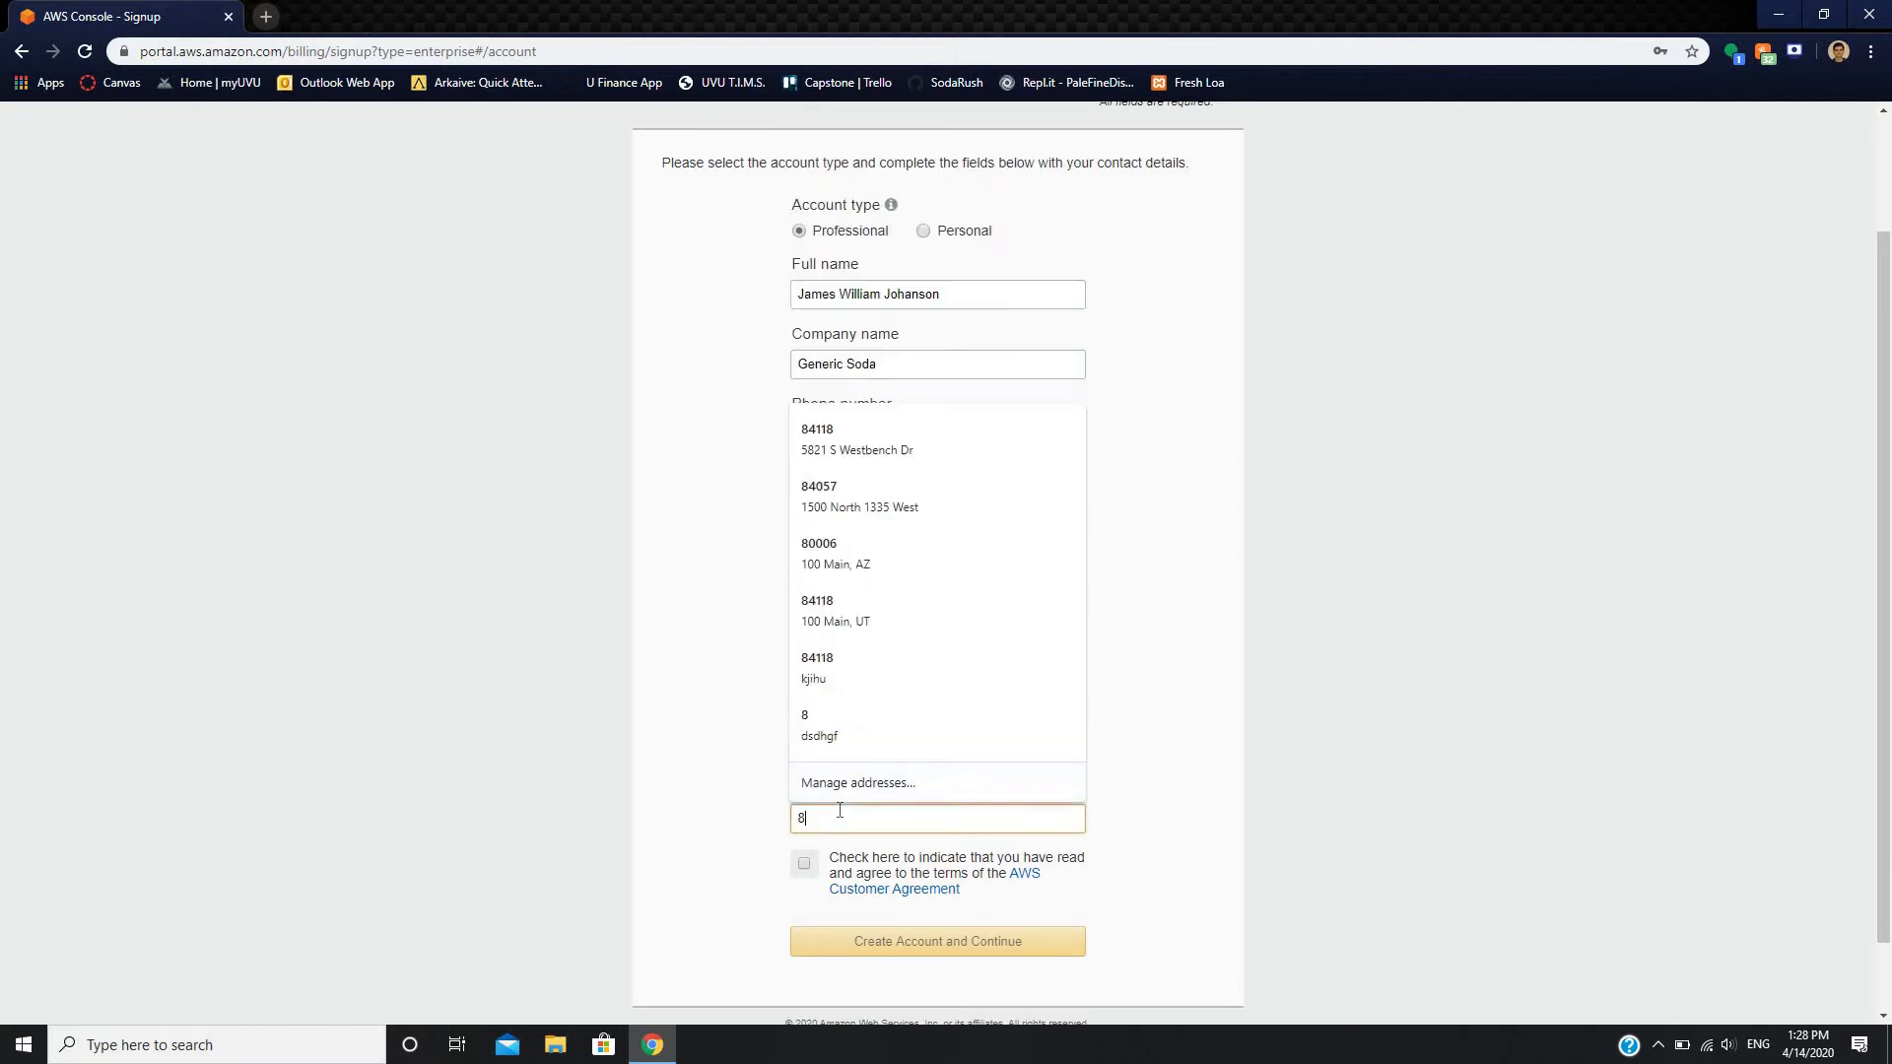
type("4118")
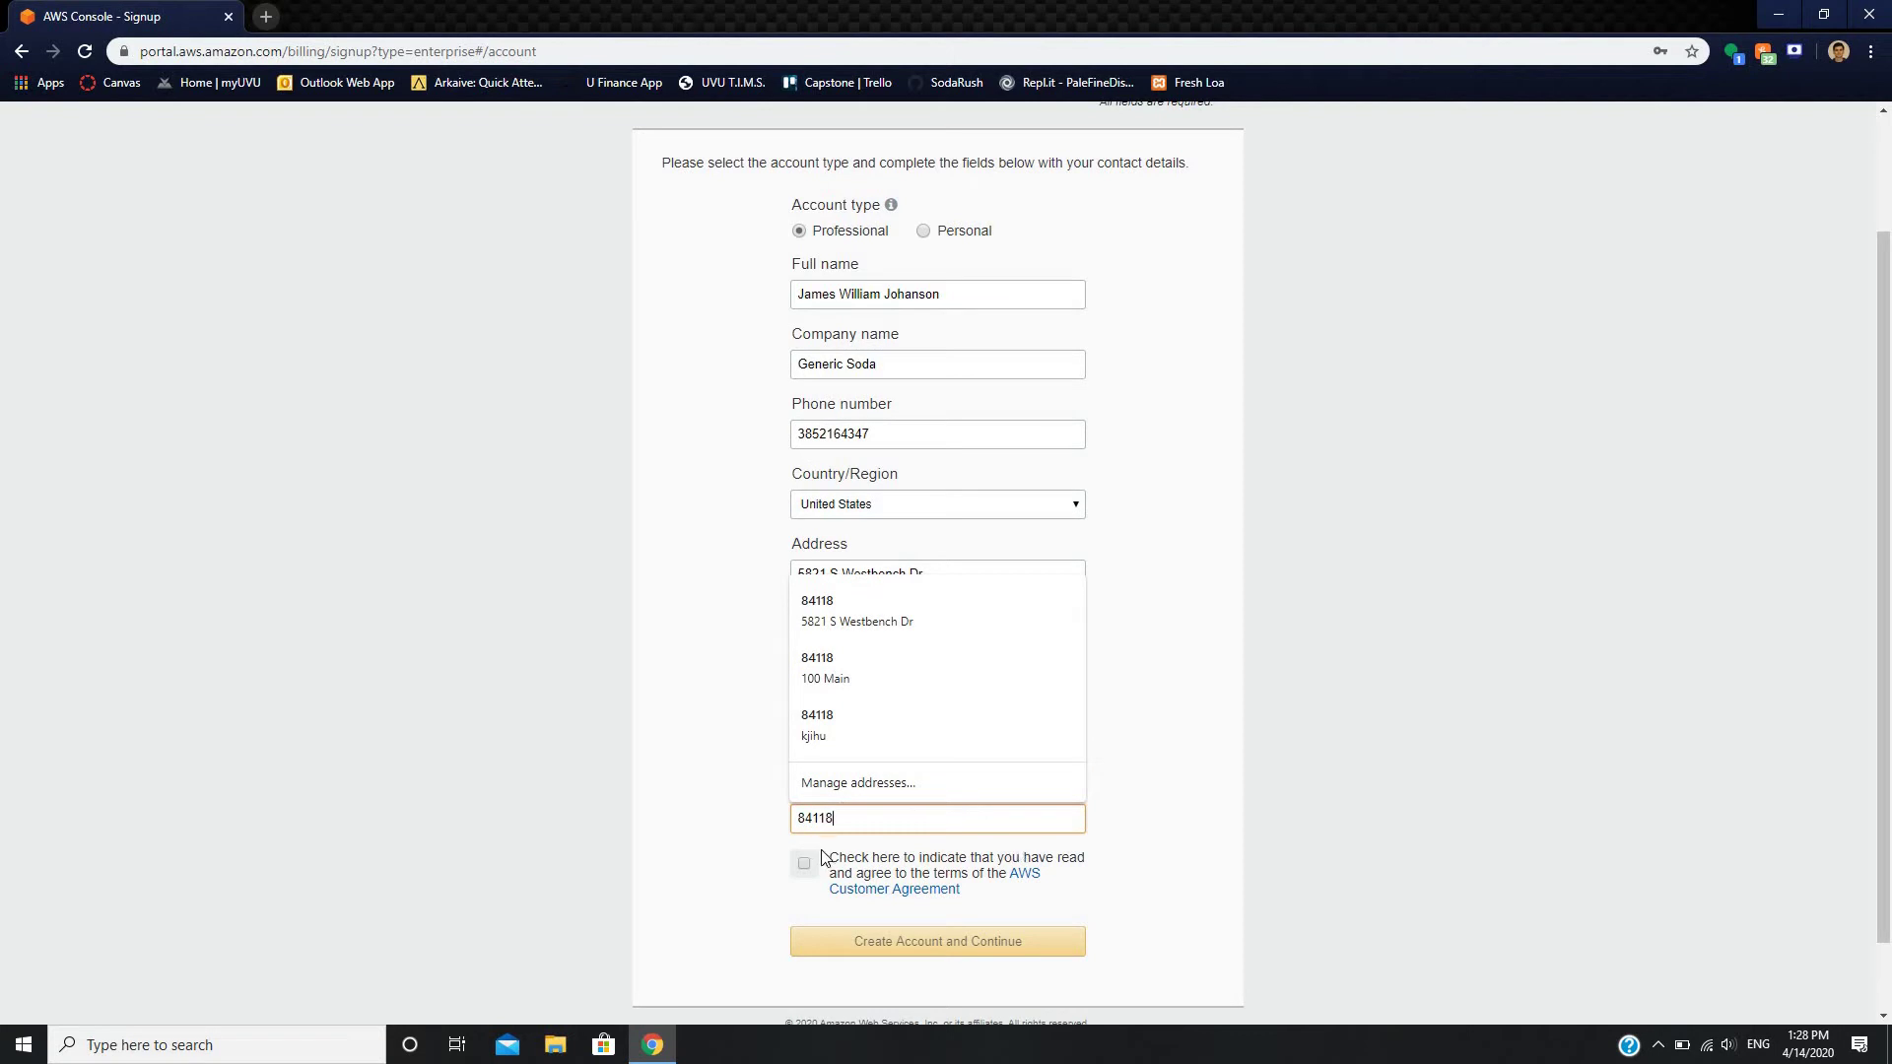
left_click(804, 864)
left_click(846, 941)
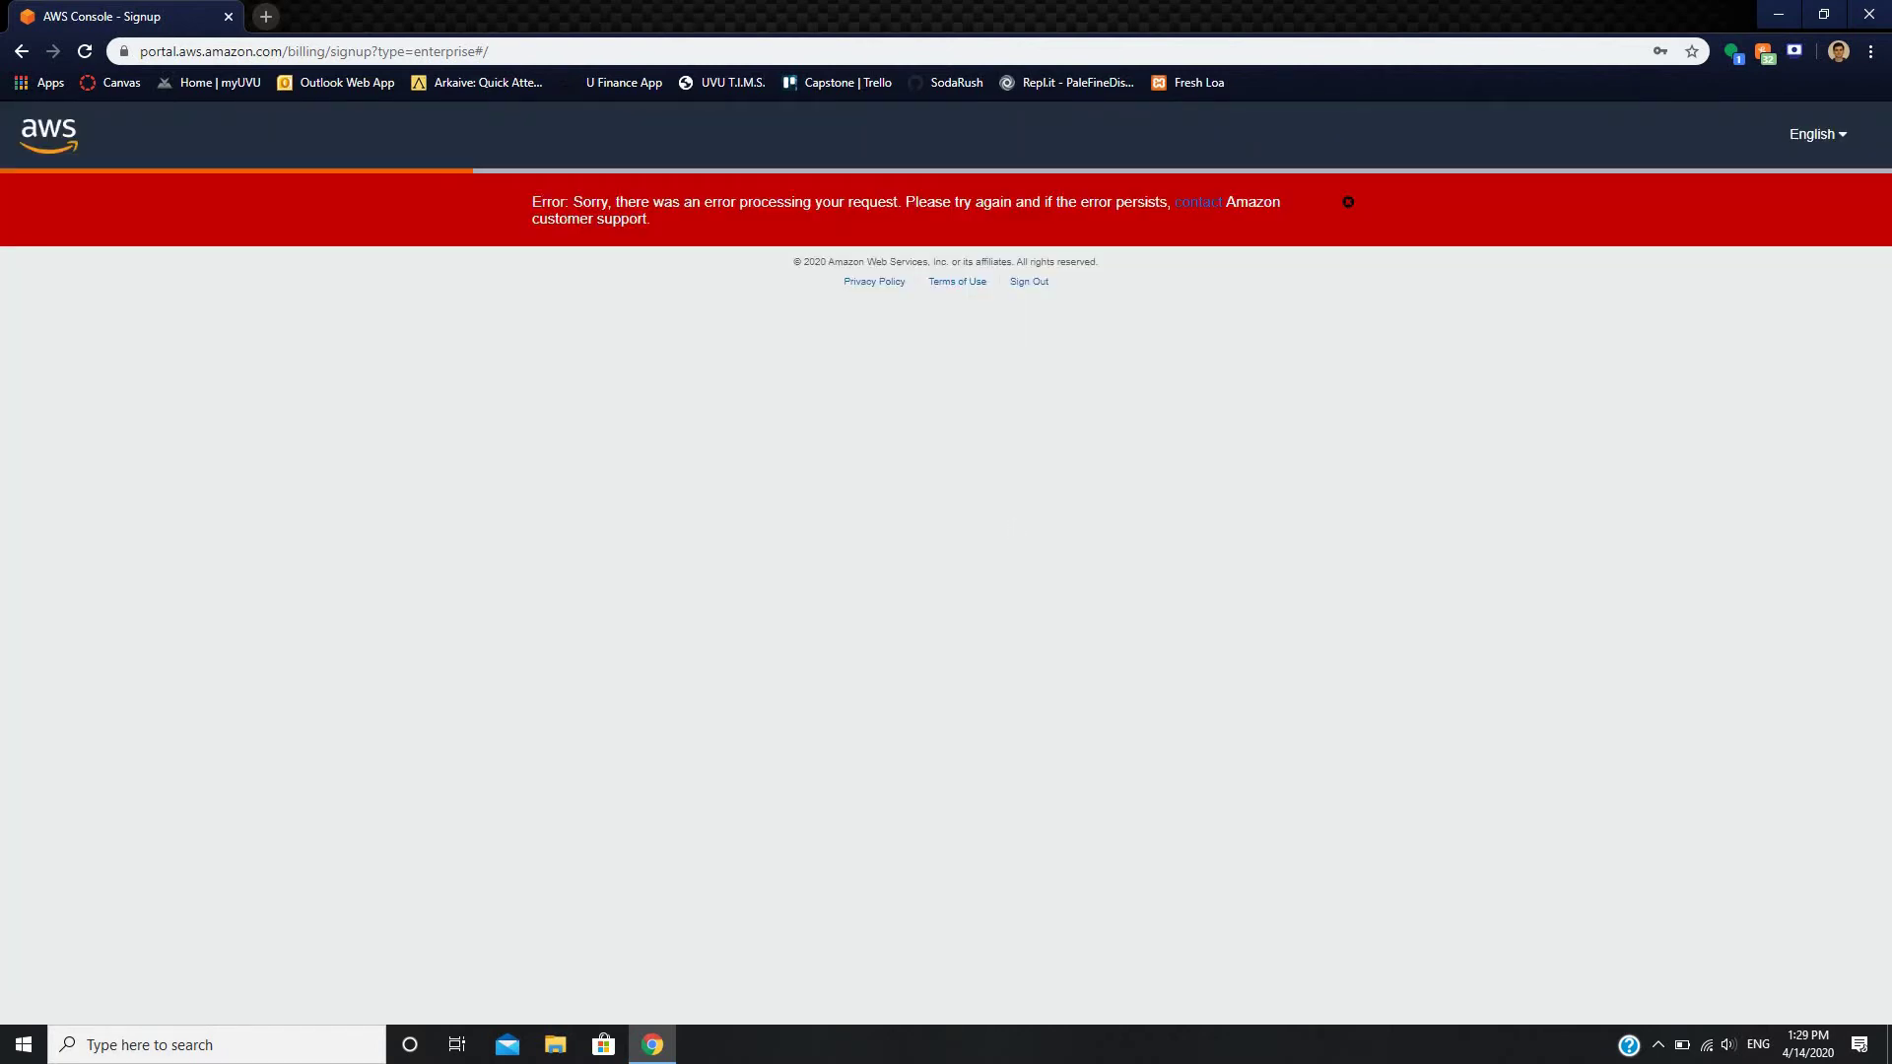
- Restart Chrome maximized, search 'aws create' again, and resume sign-up from 'Create Account - AWS'
left_click(1868, 14)
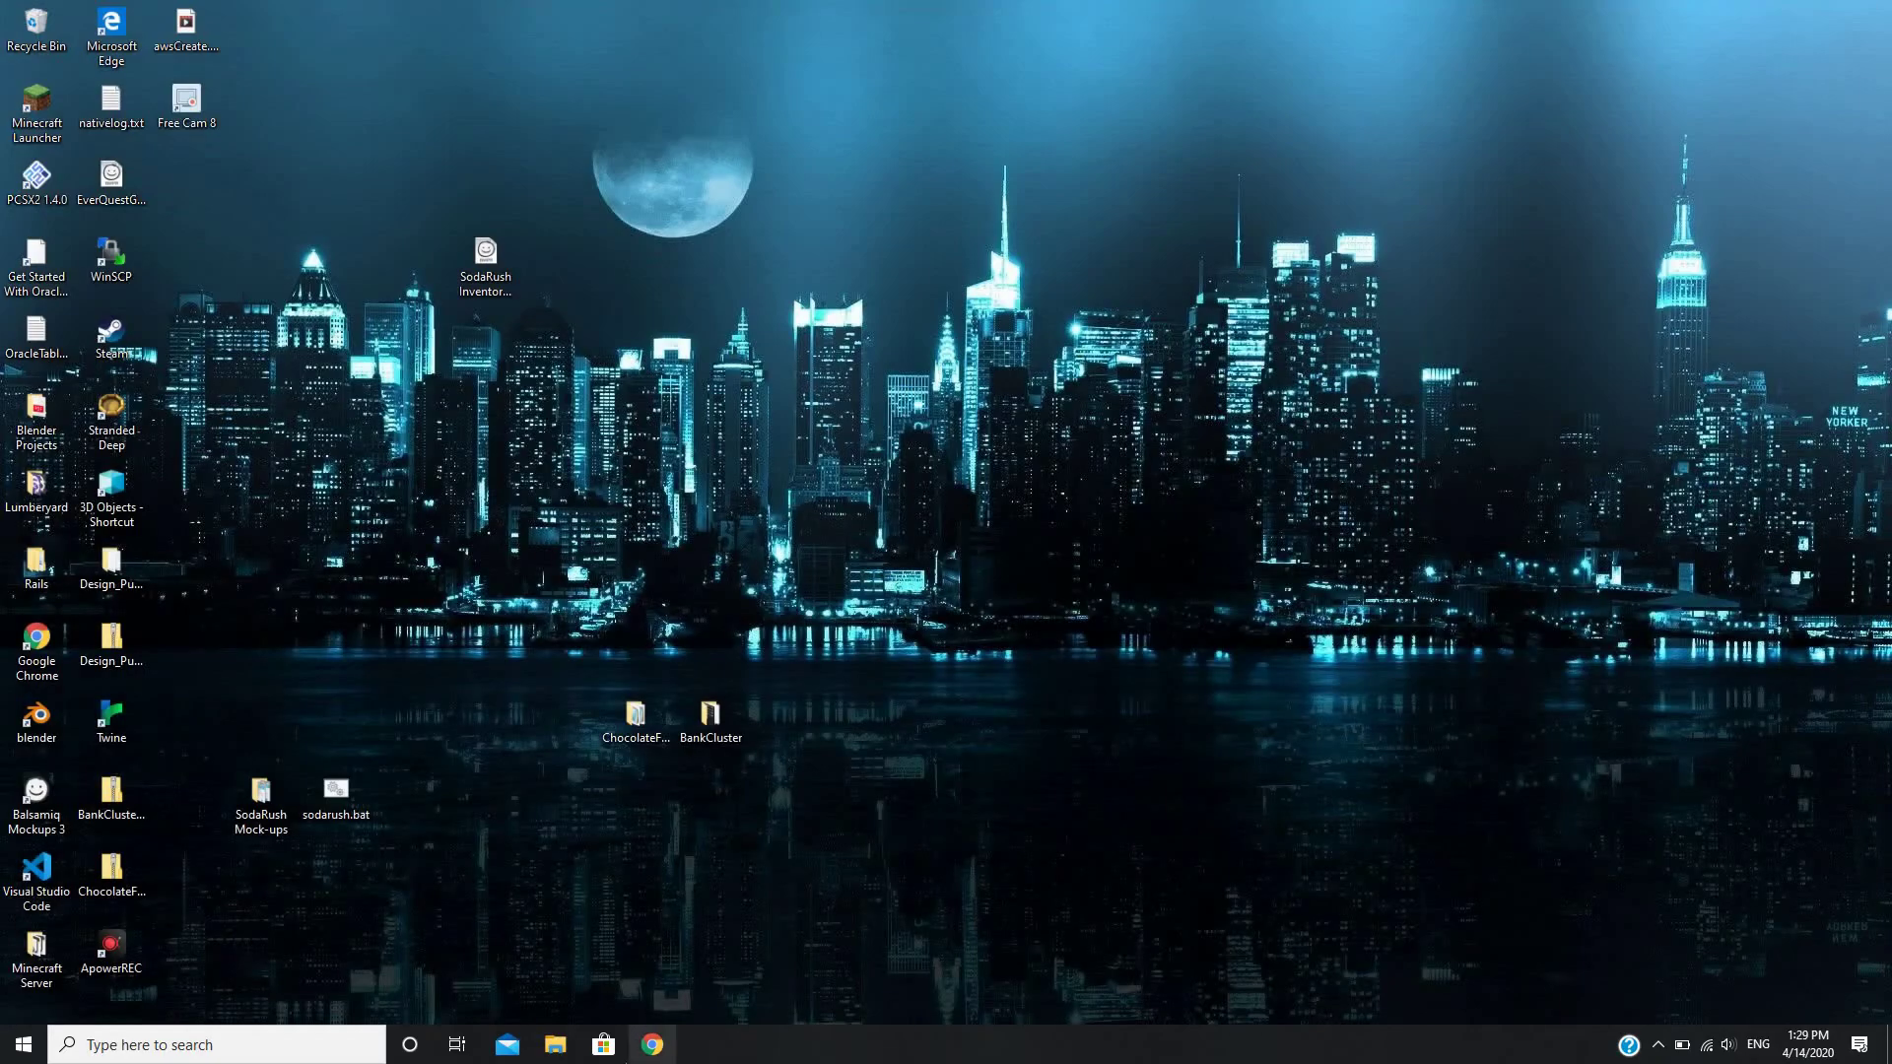
left_click(651, 1045)
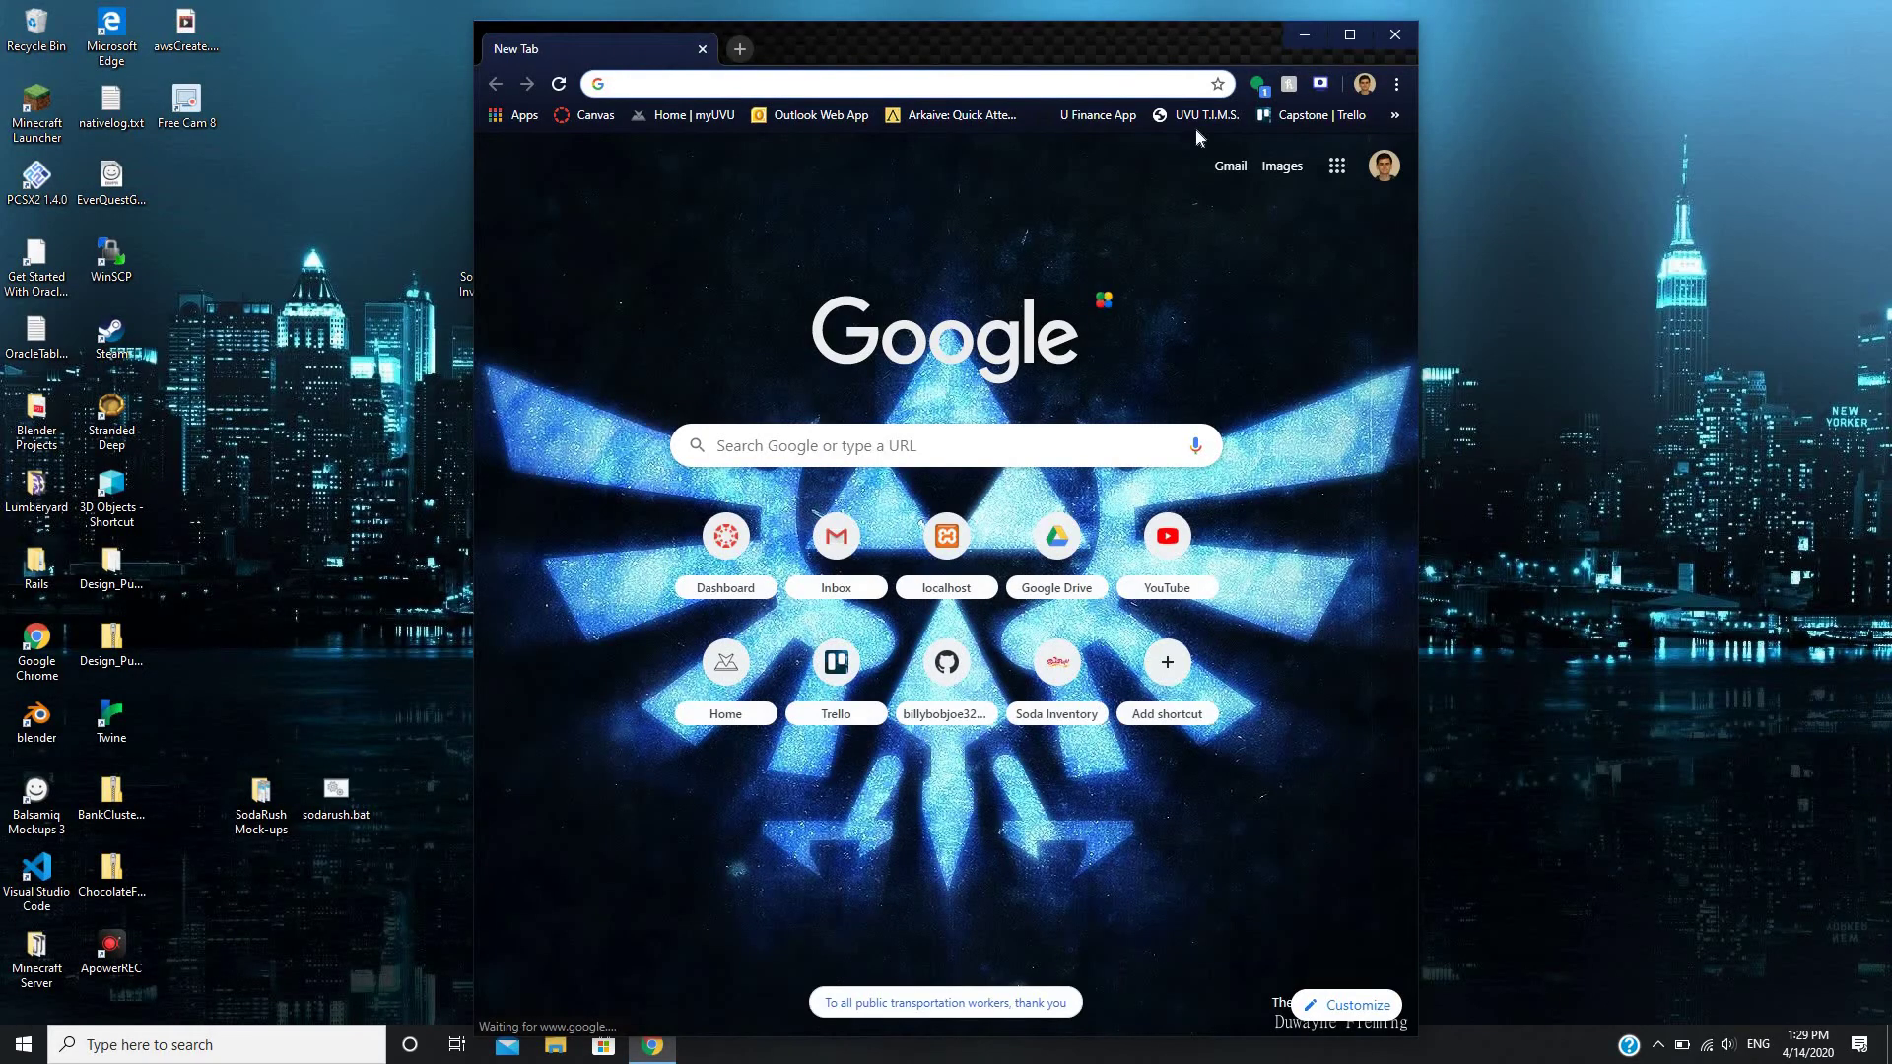
left_click(1350, 35)
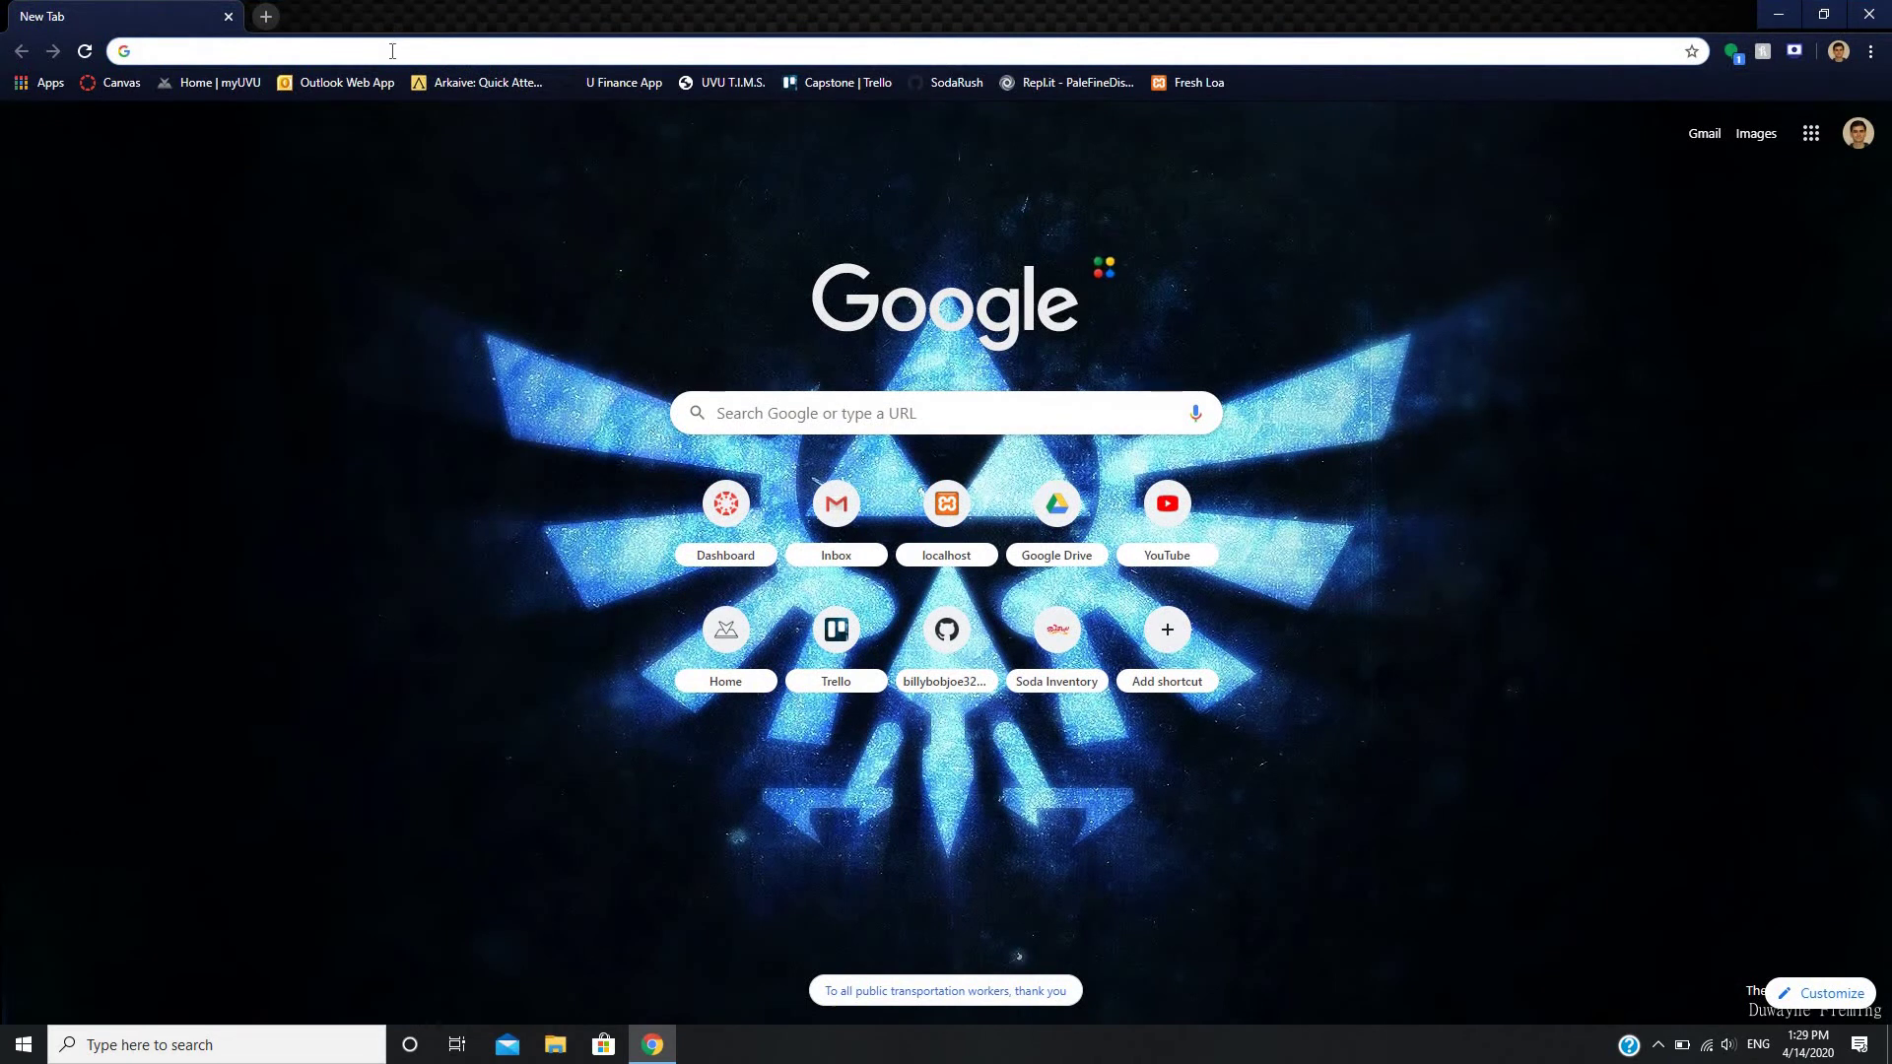
type("aws")
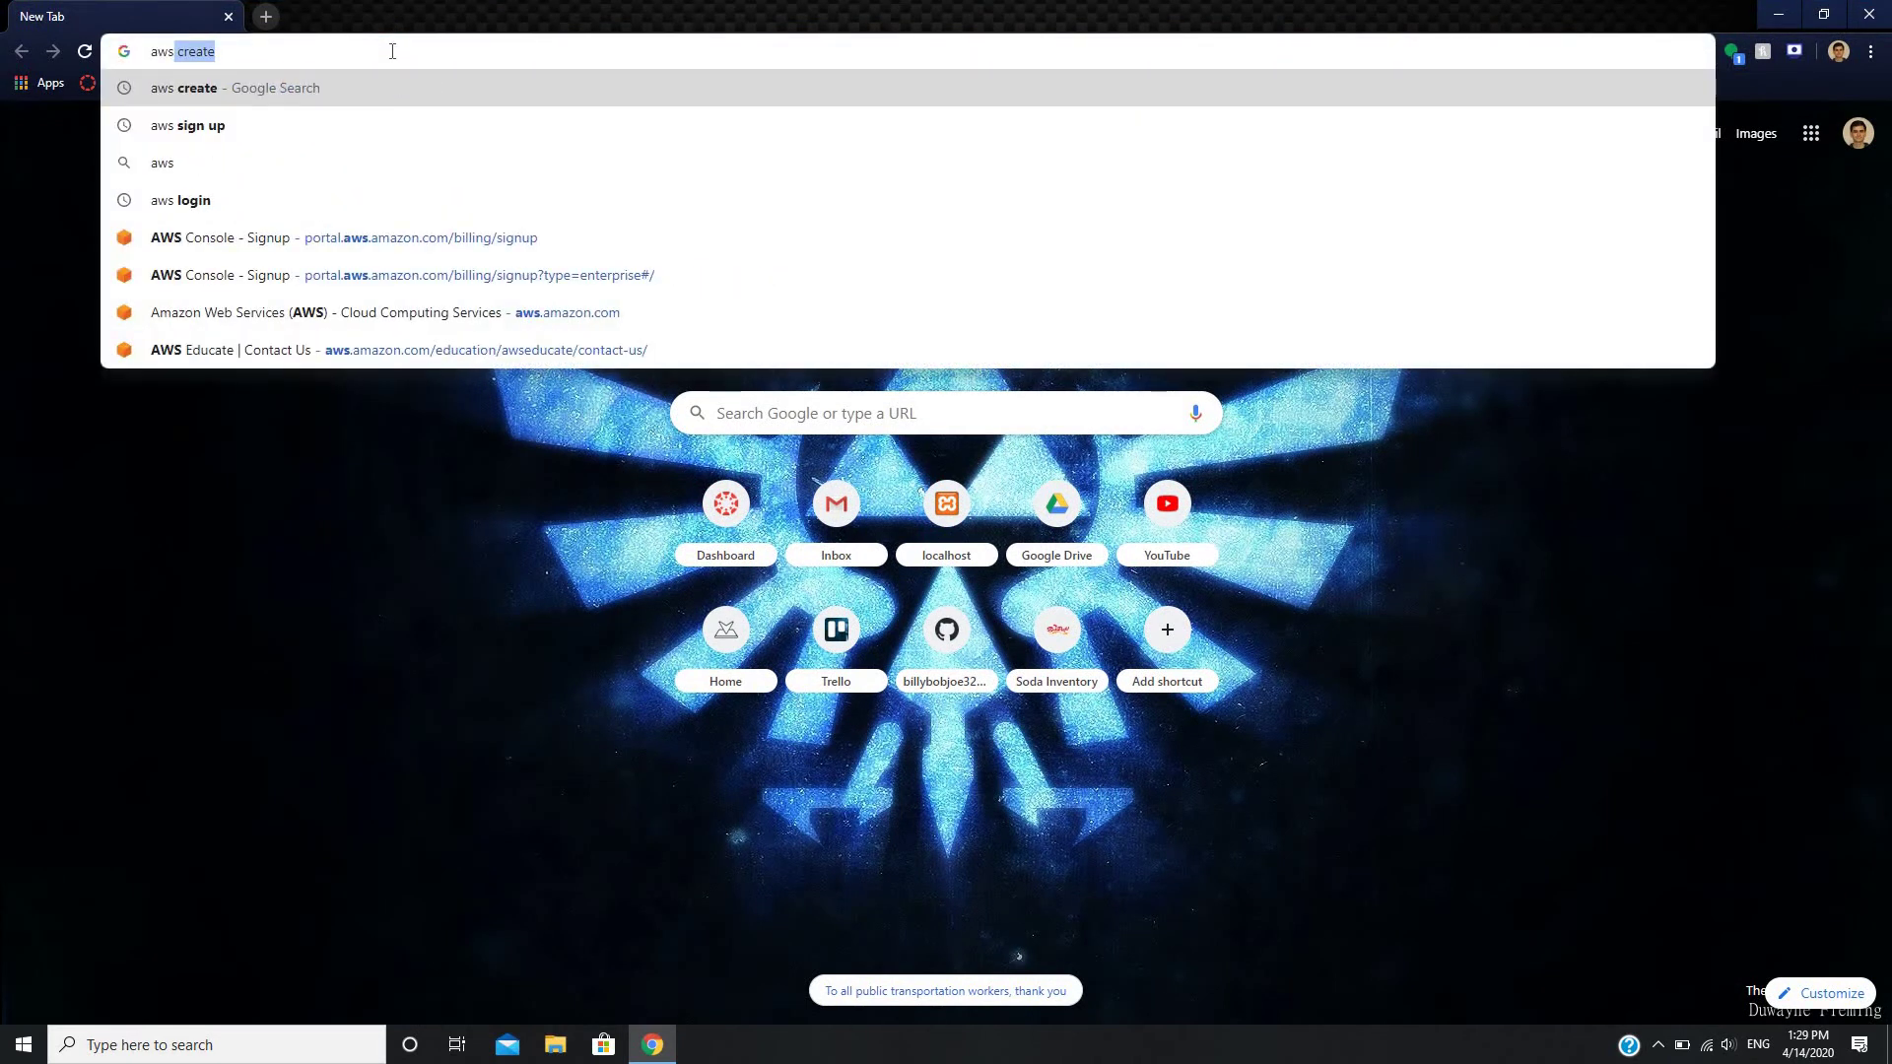
key("Return")
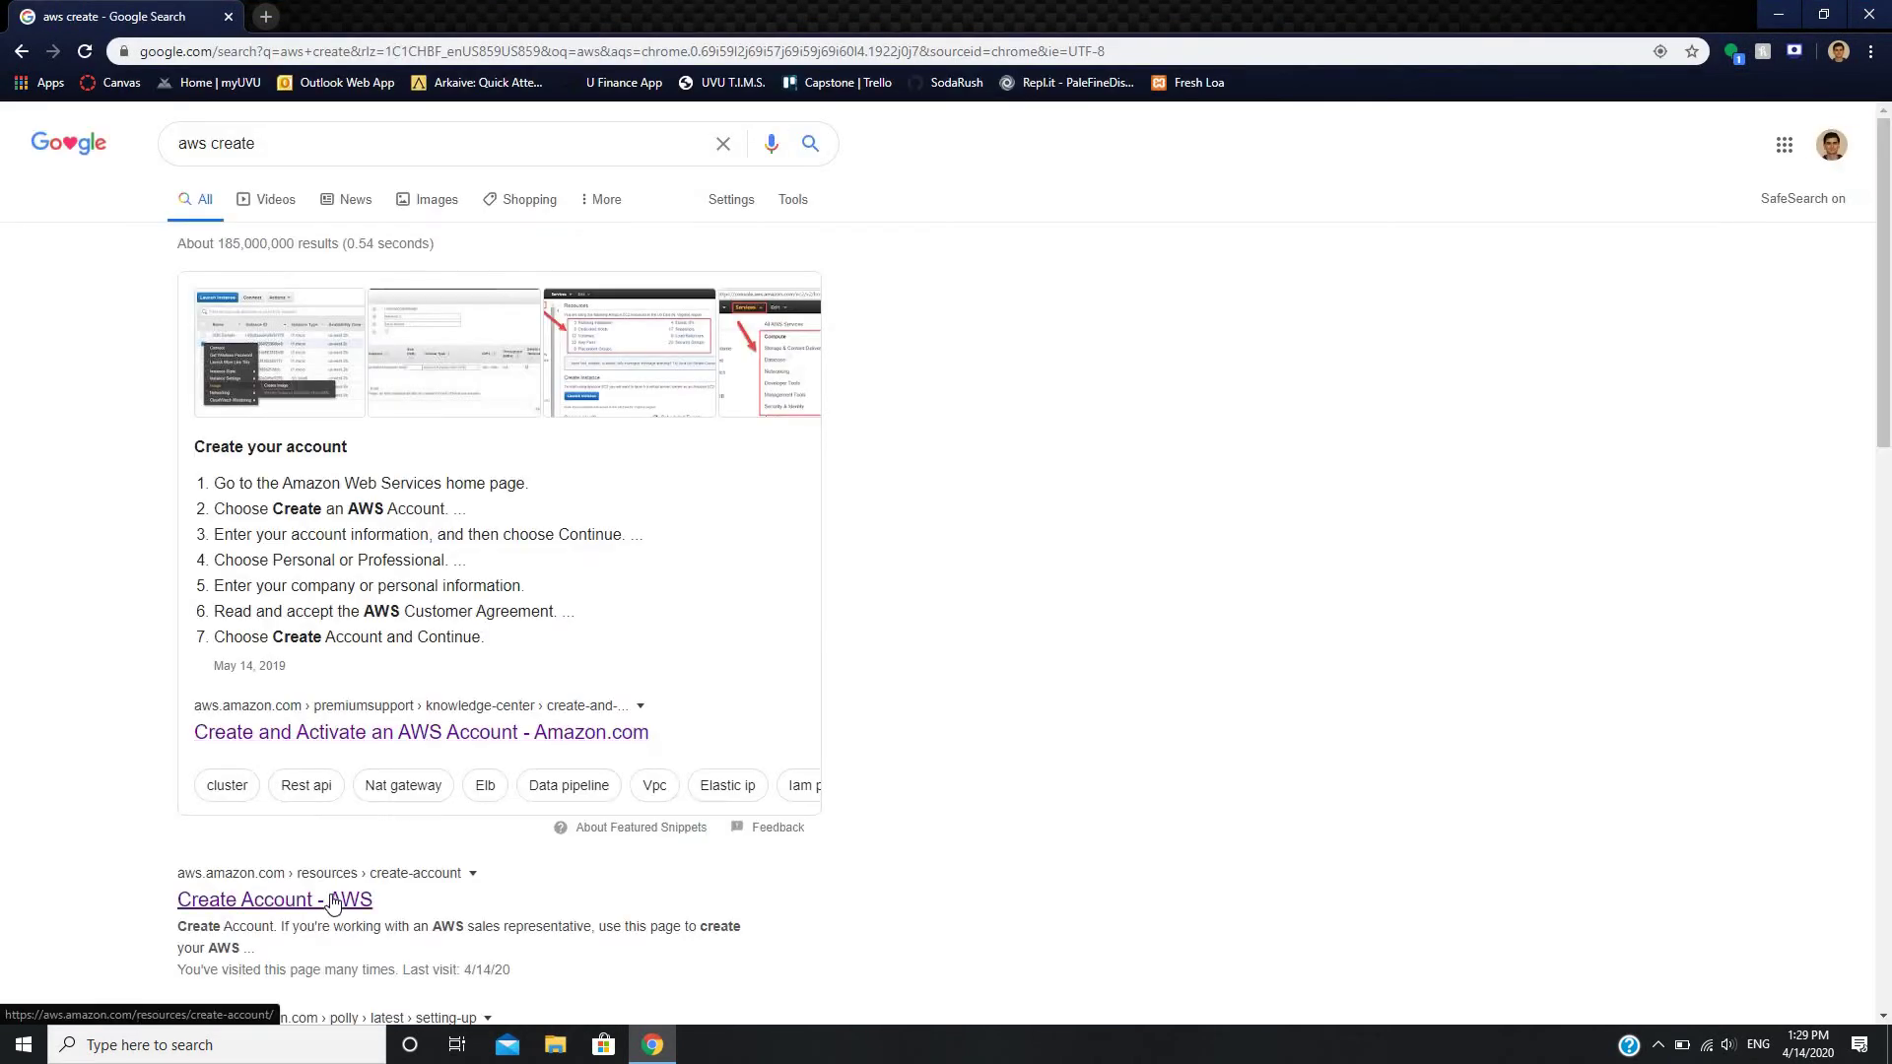
left_click(333, 903)
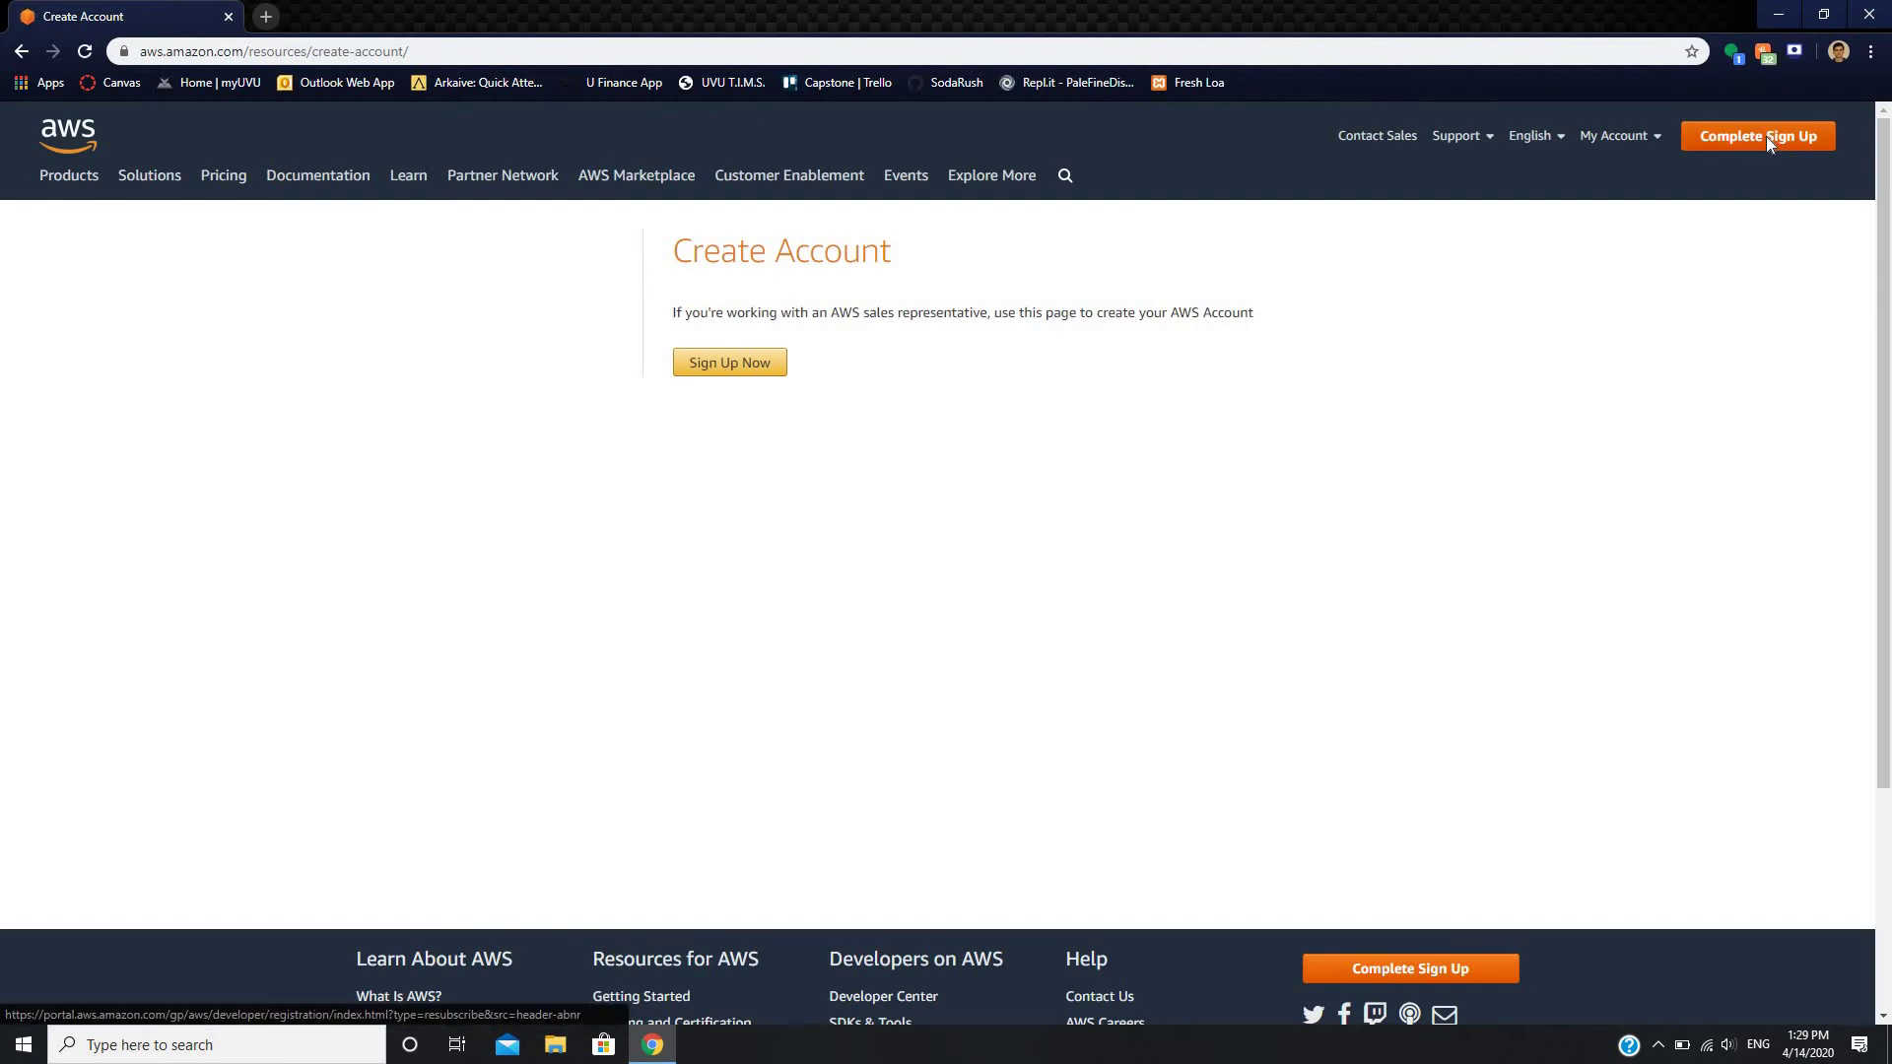
left_click(1766, 136)
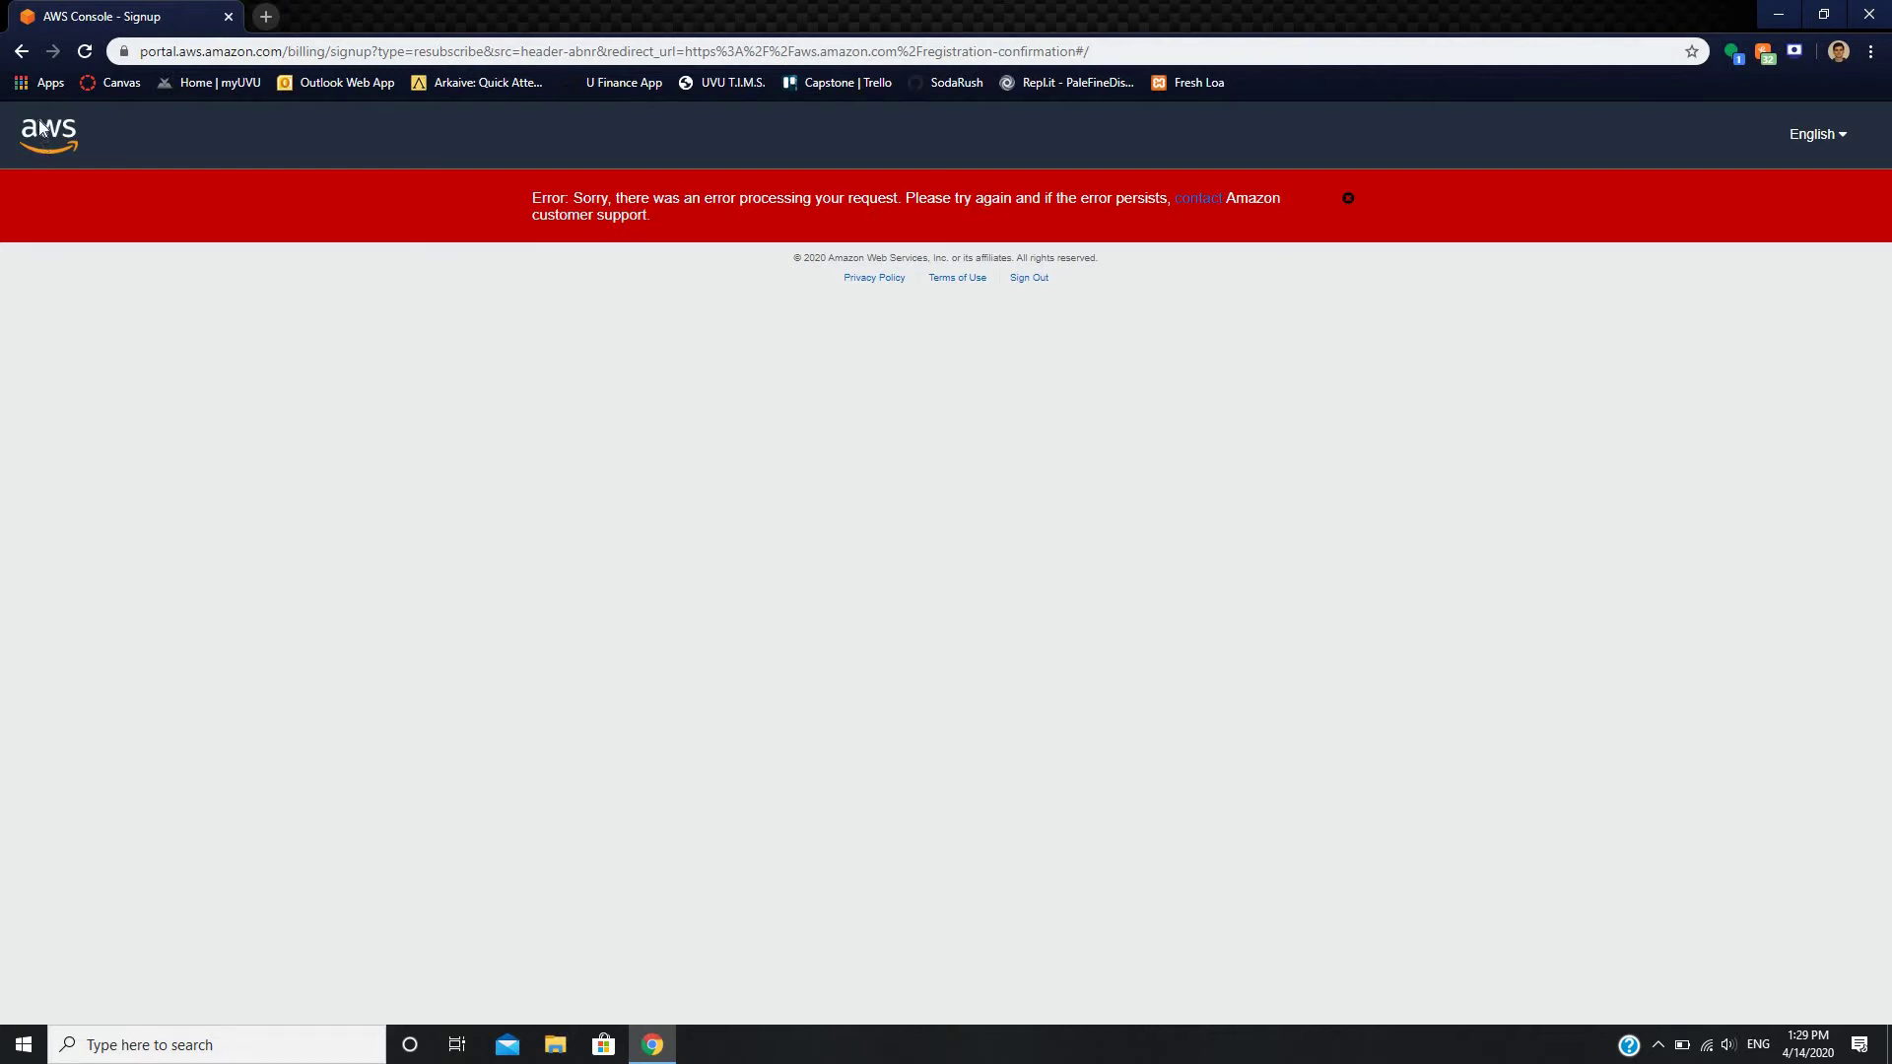
- Clear all-time cookies and cached images and files from History, then close the History tab
left_click(266, 17)
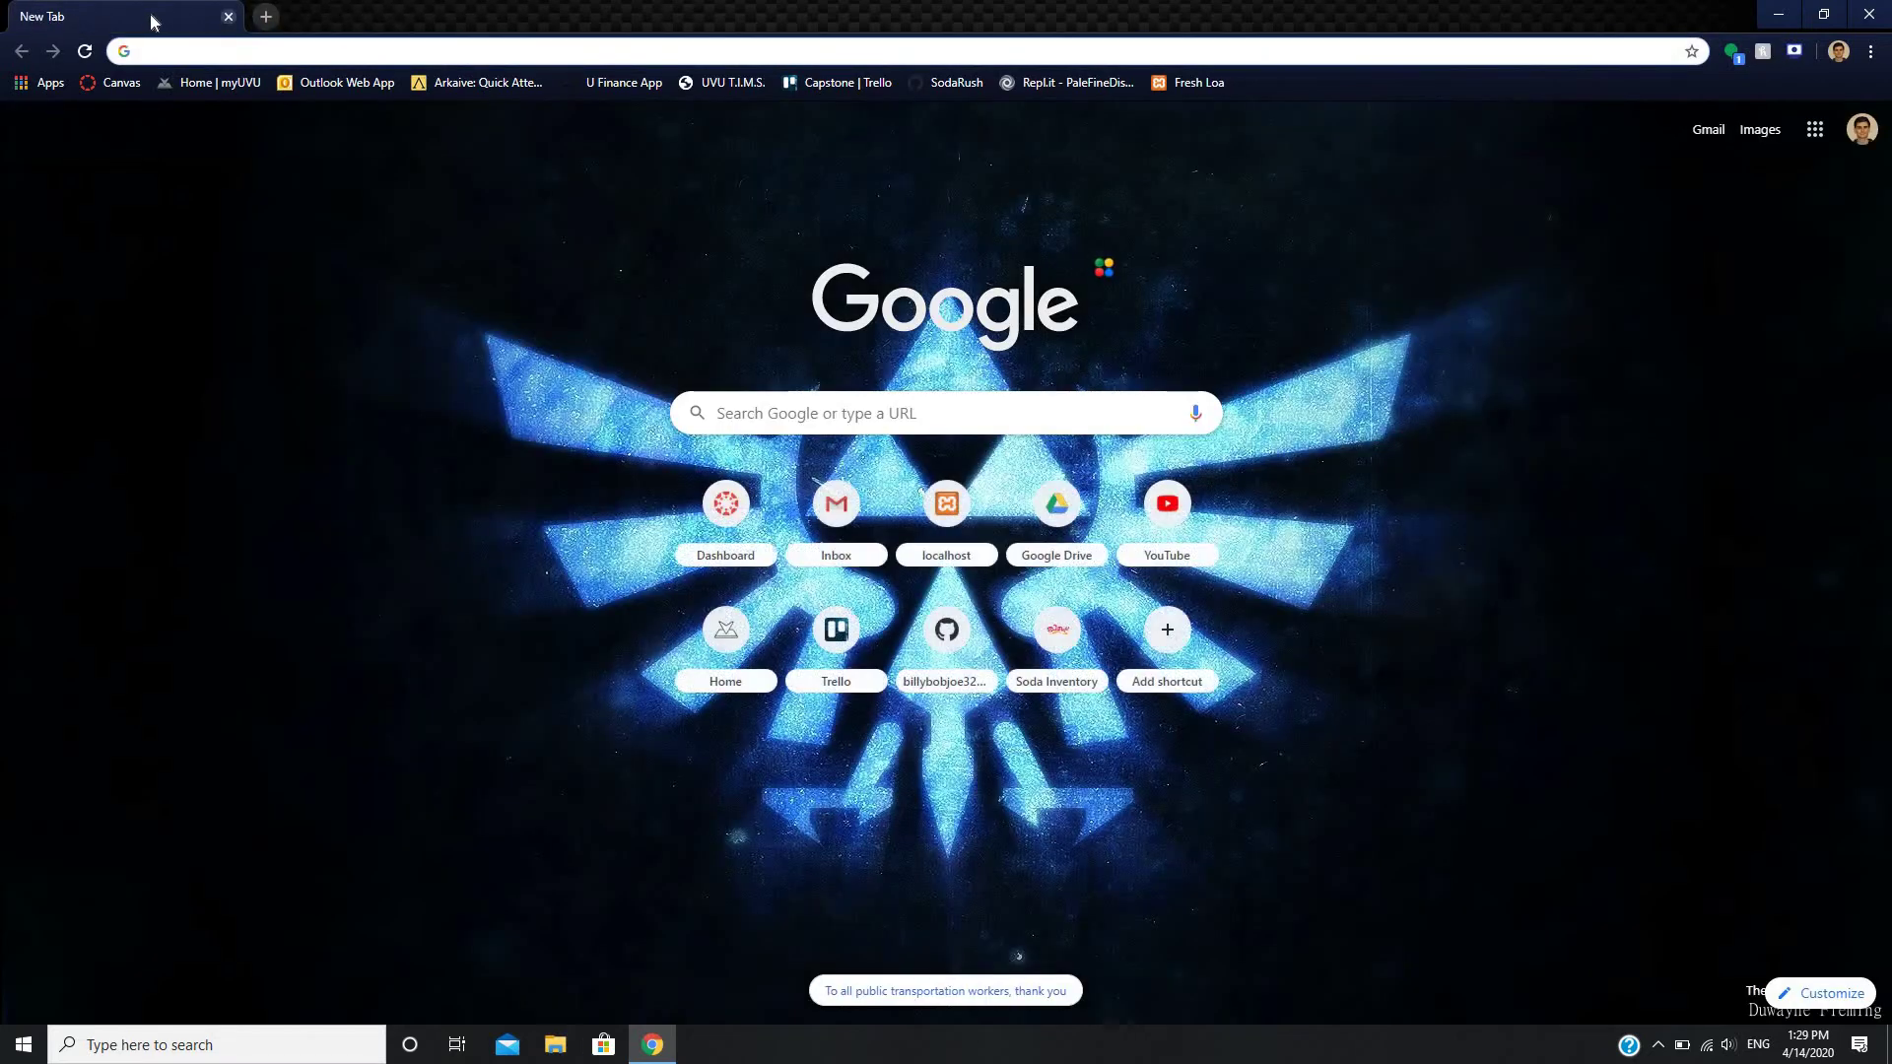
left_click(1870, 51)
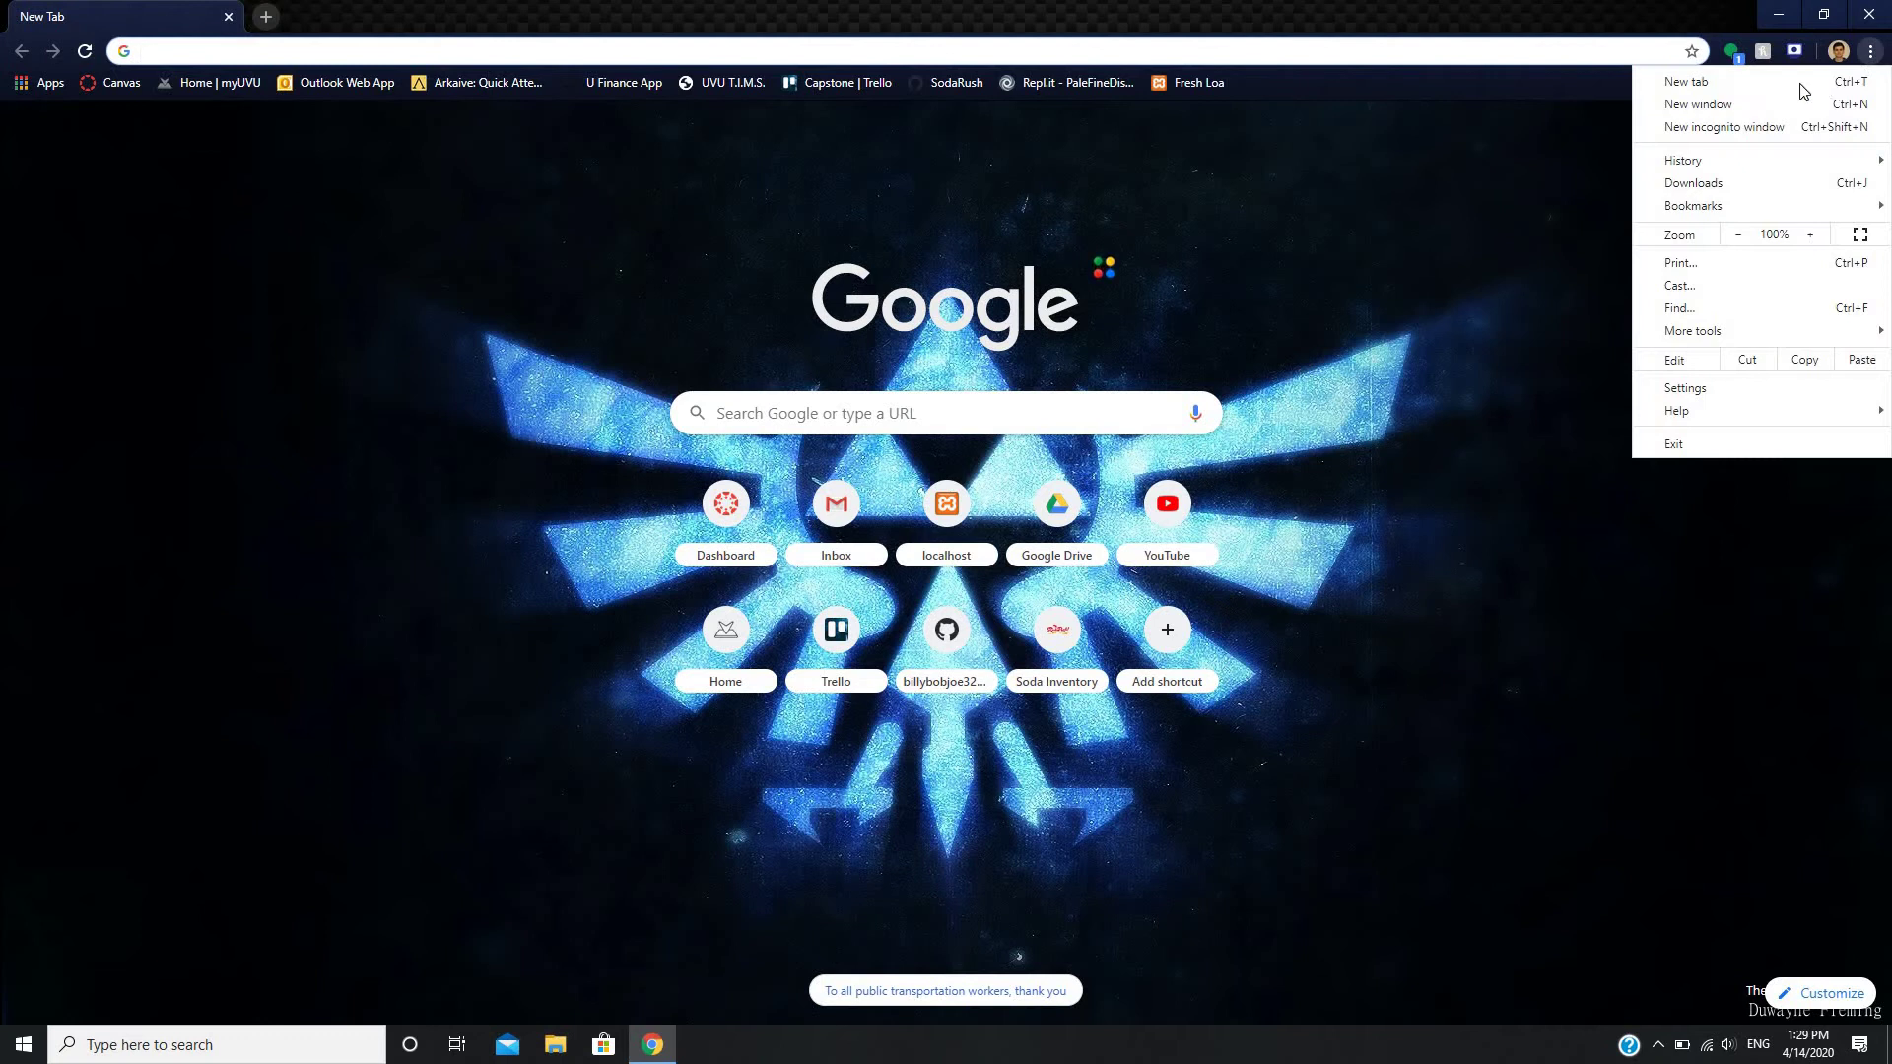
mouse_move(1723, 159)
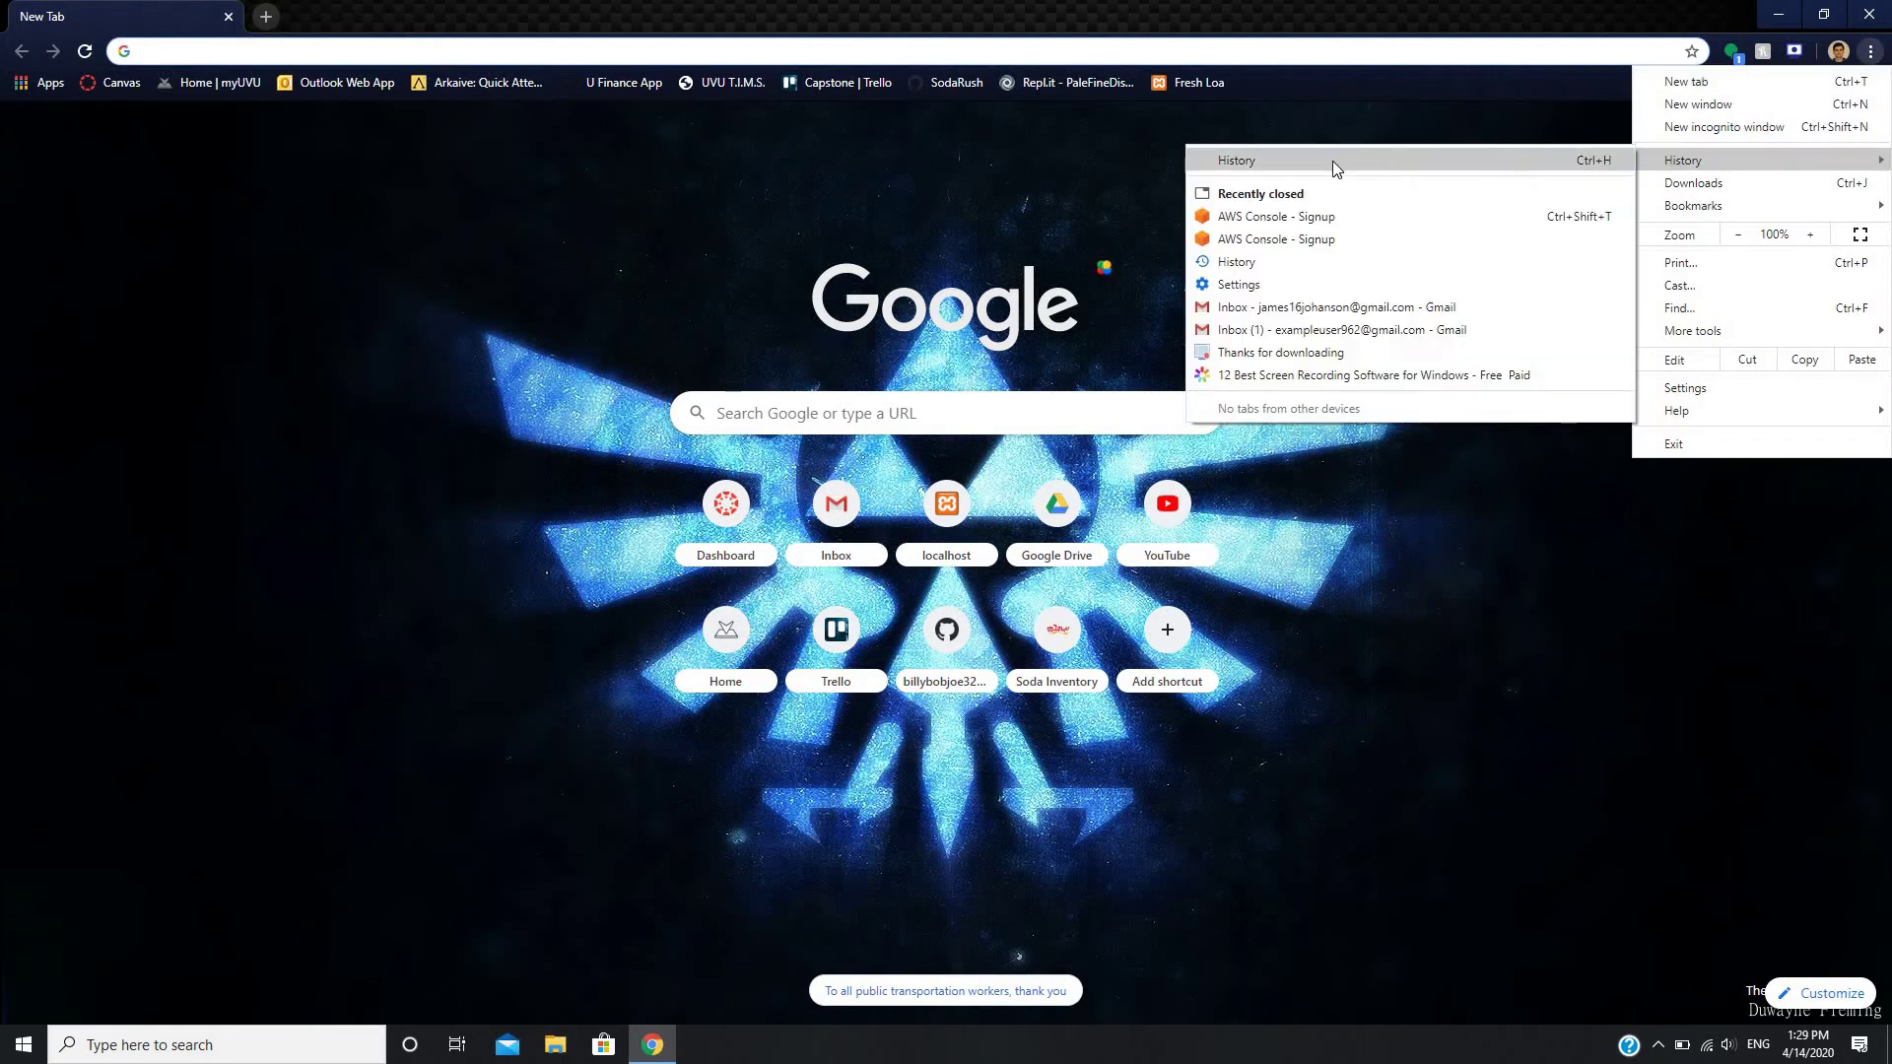
left_click(1332, 162)
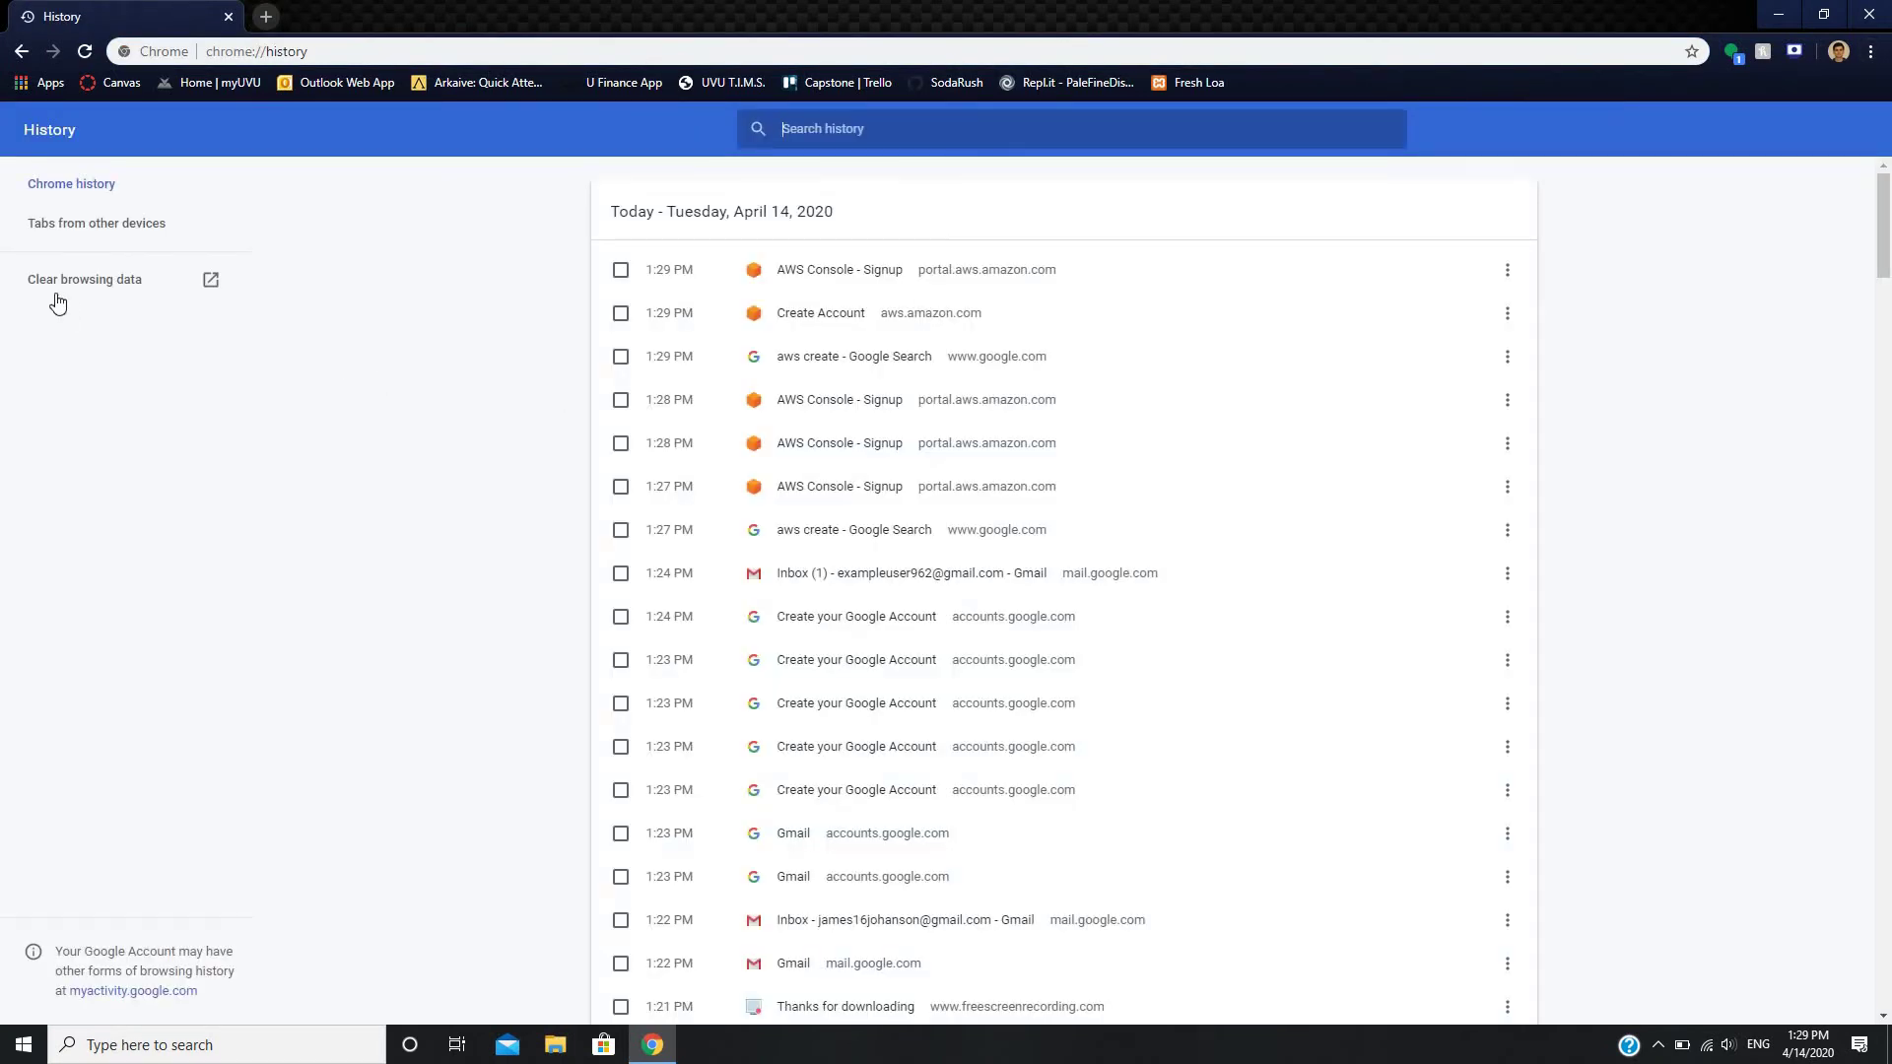
left_click(55, 299)
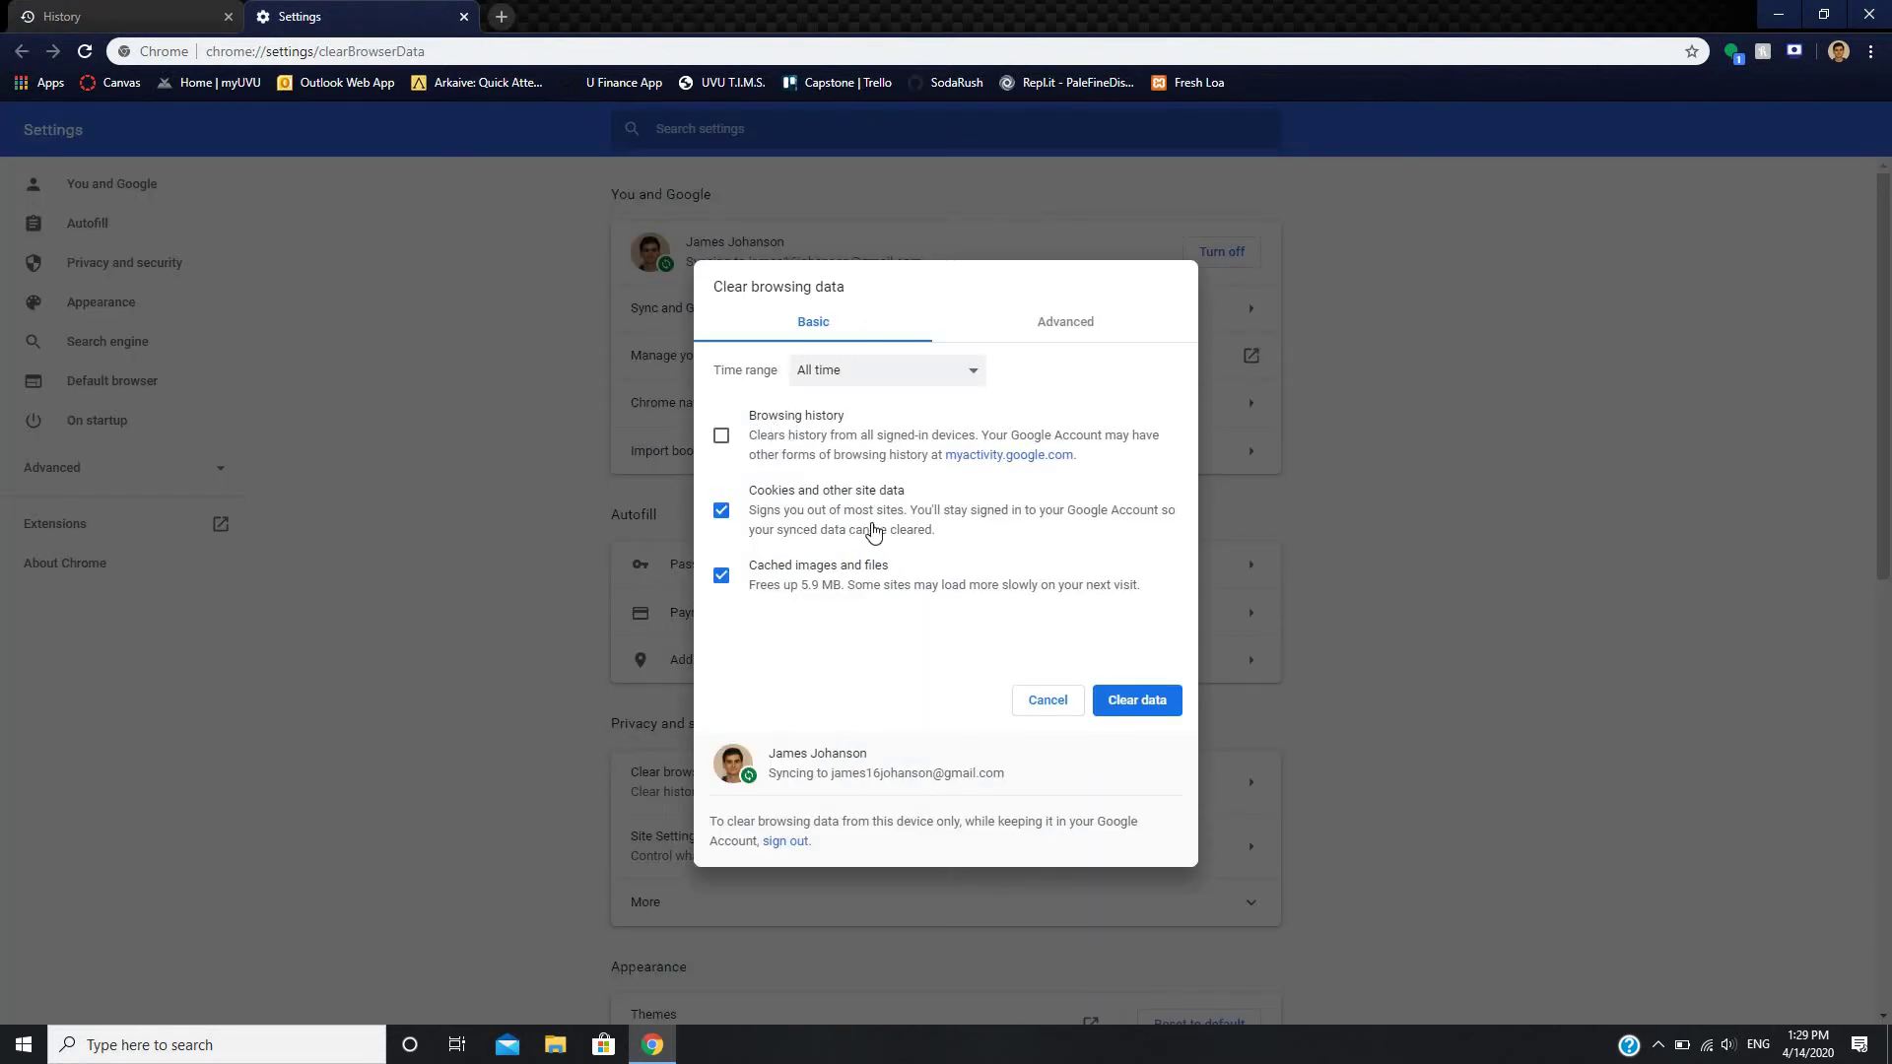
left_click(1151, 702)
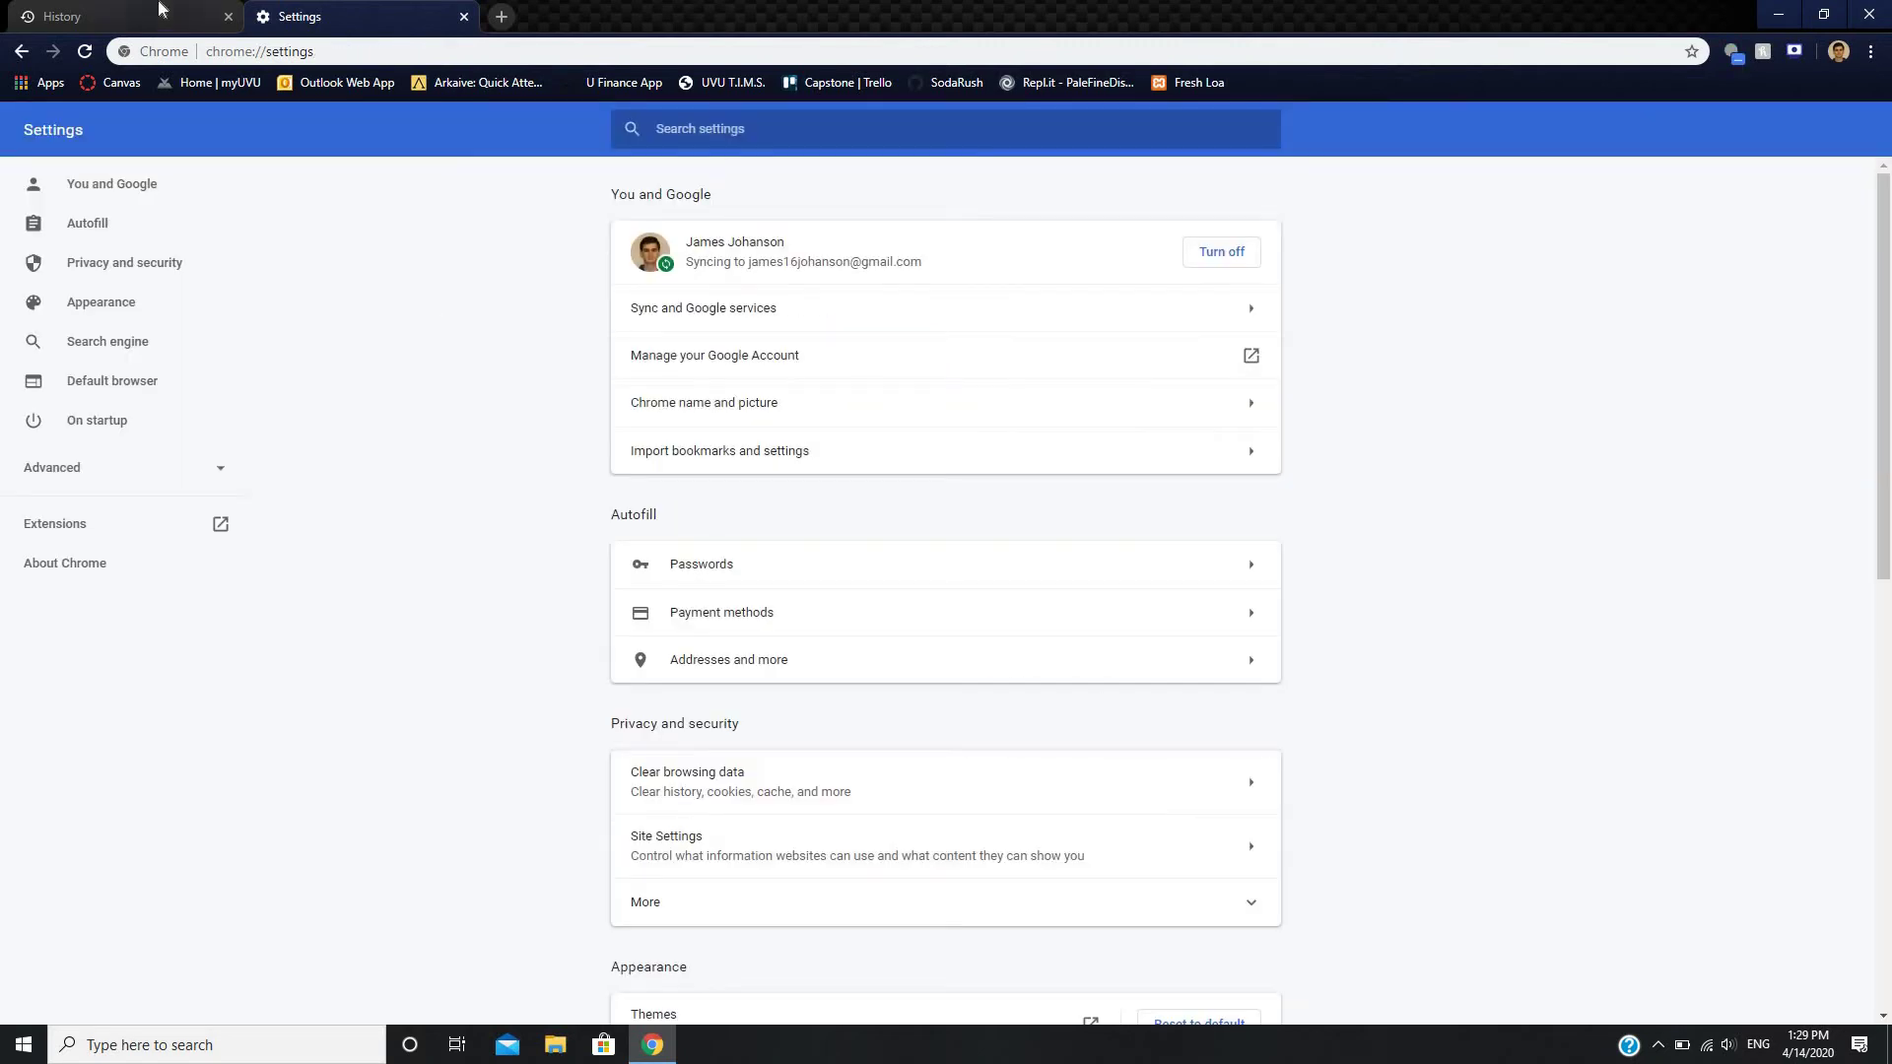
left_click(237, 19)
left_click(228, 17)
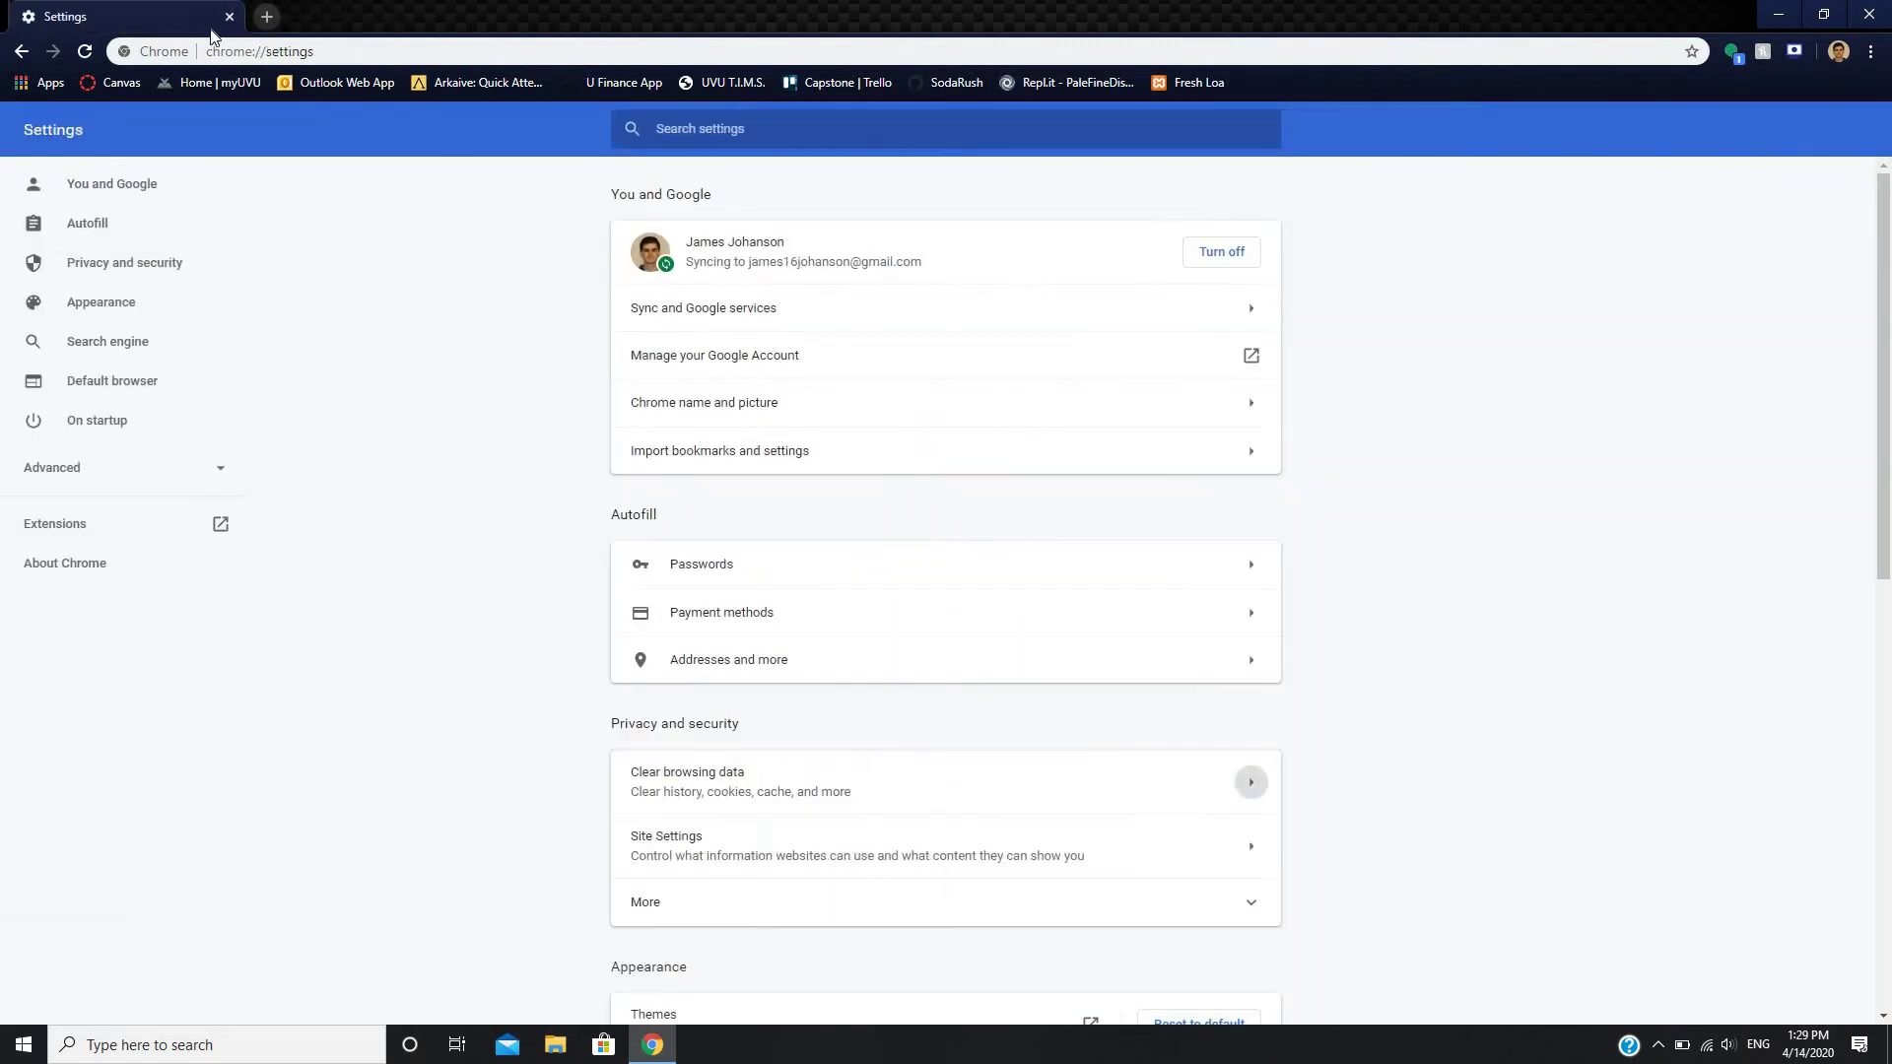
- Retry 'aws create' and Sign Up Now, dismiss the processing error, and start a new tab
left_click(338, 50)
type("aws")
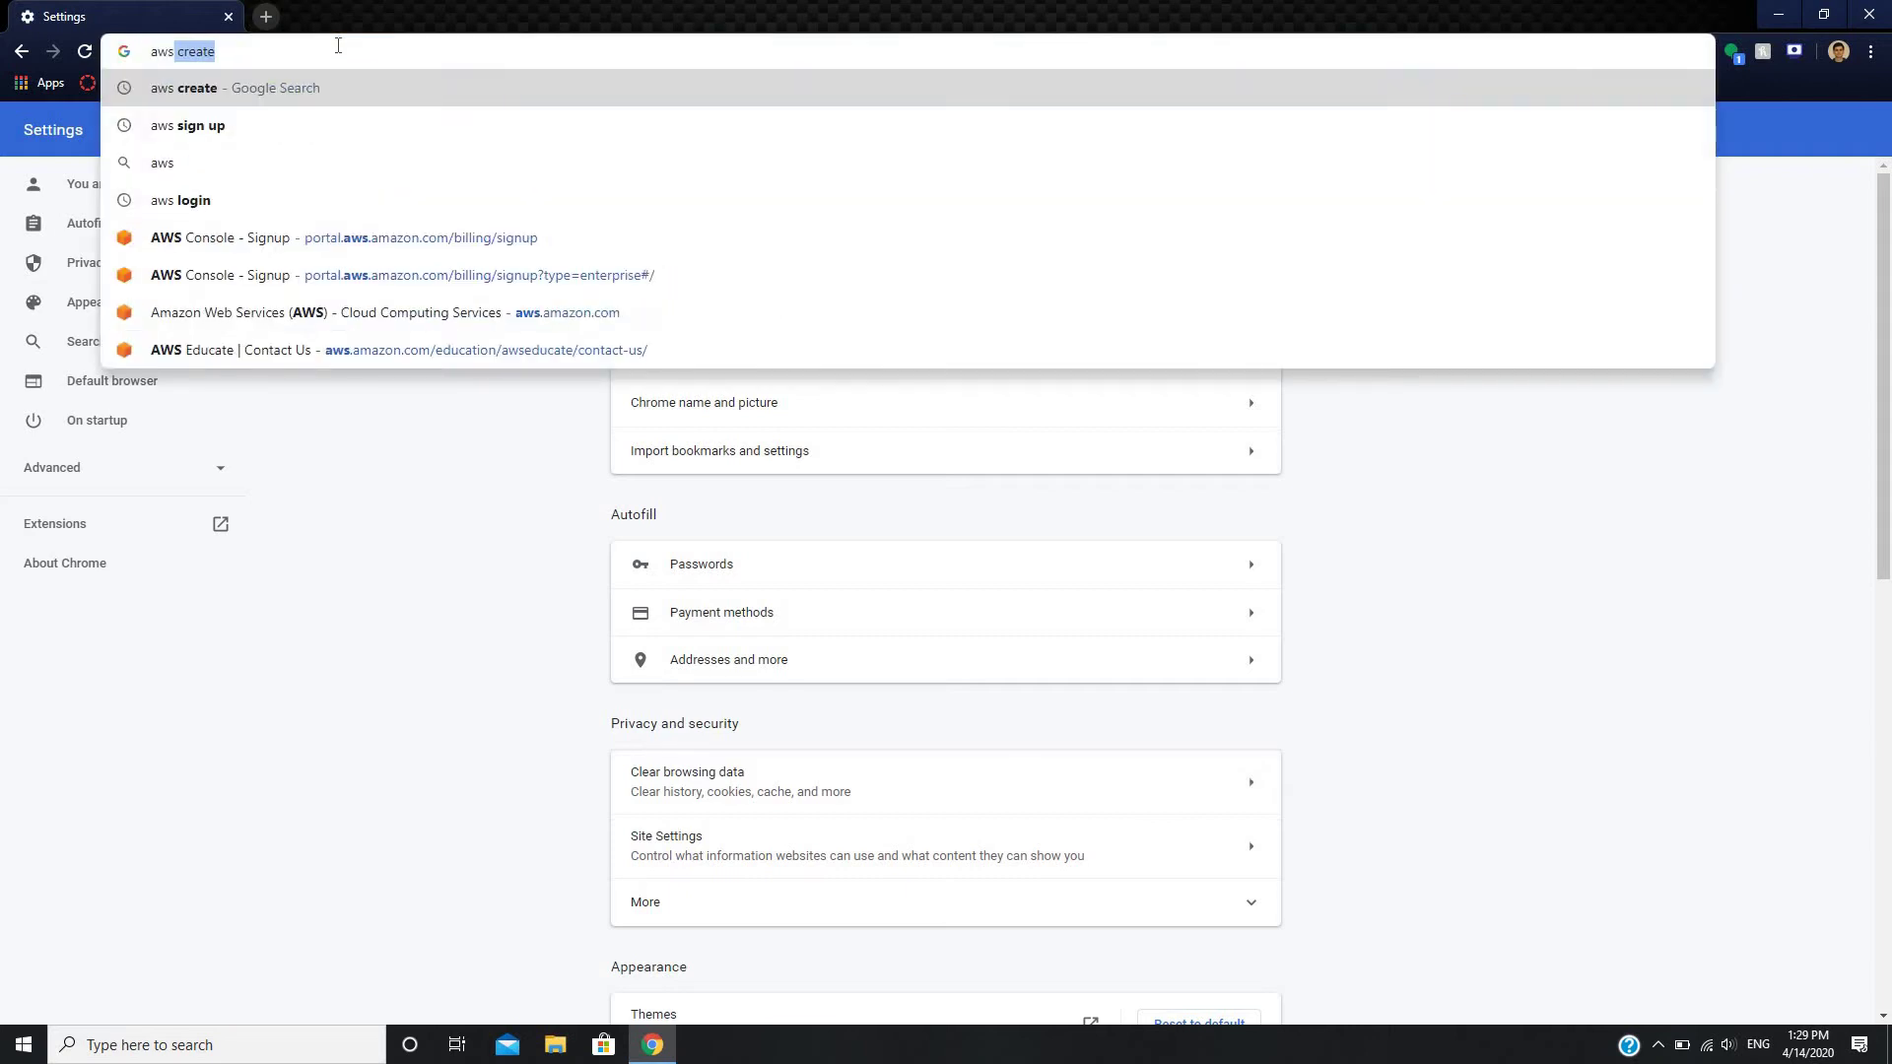
key("Return")
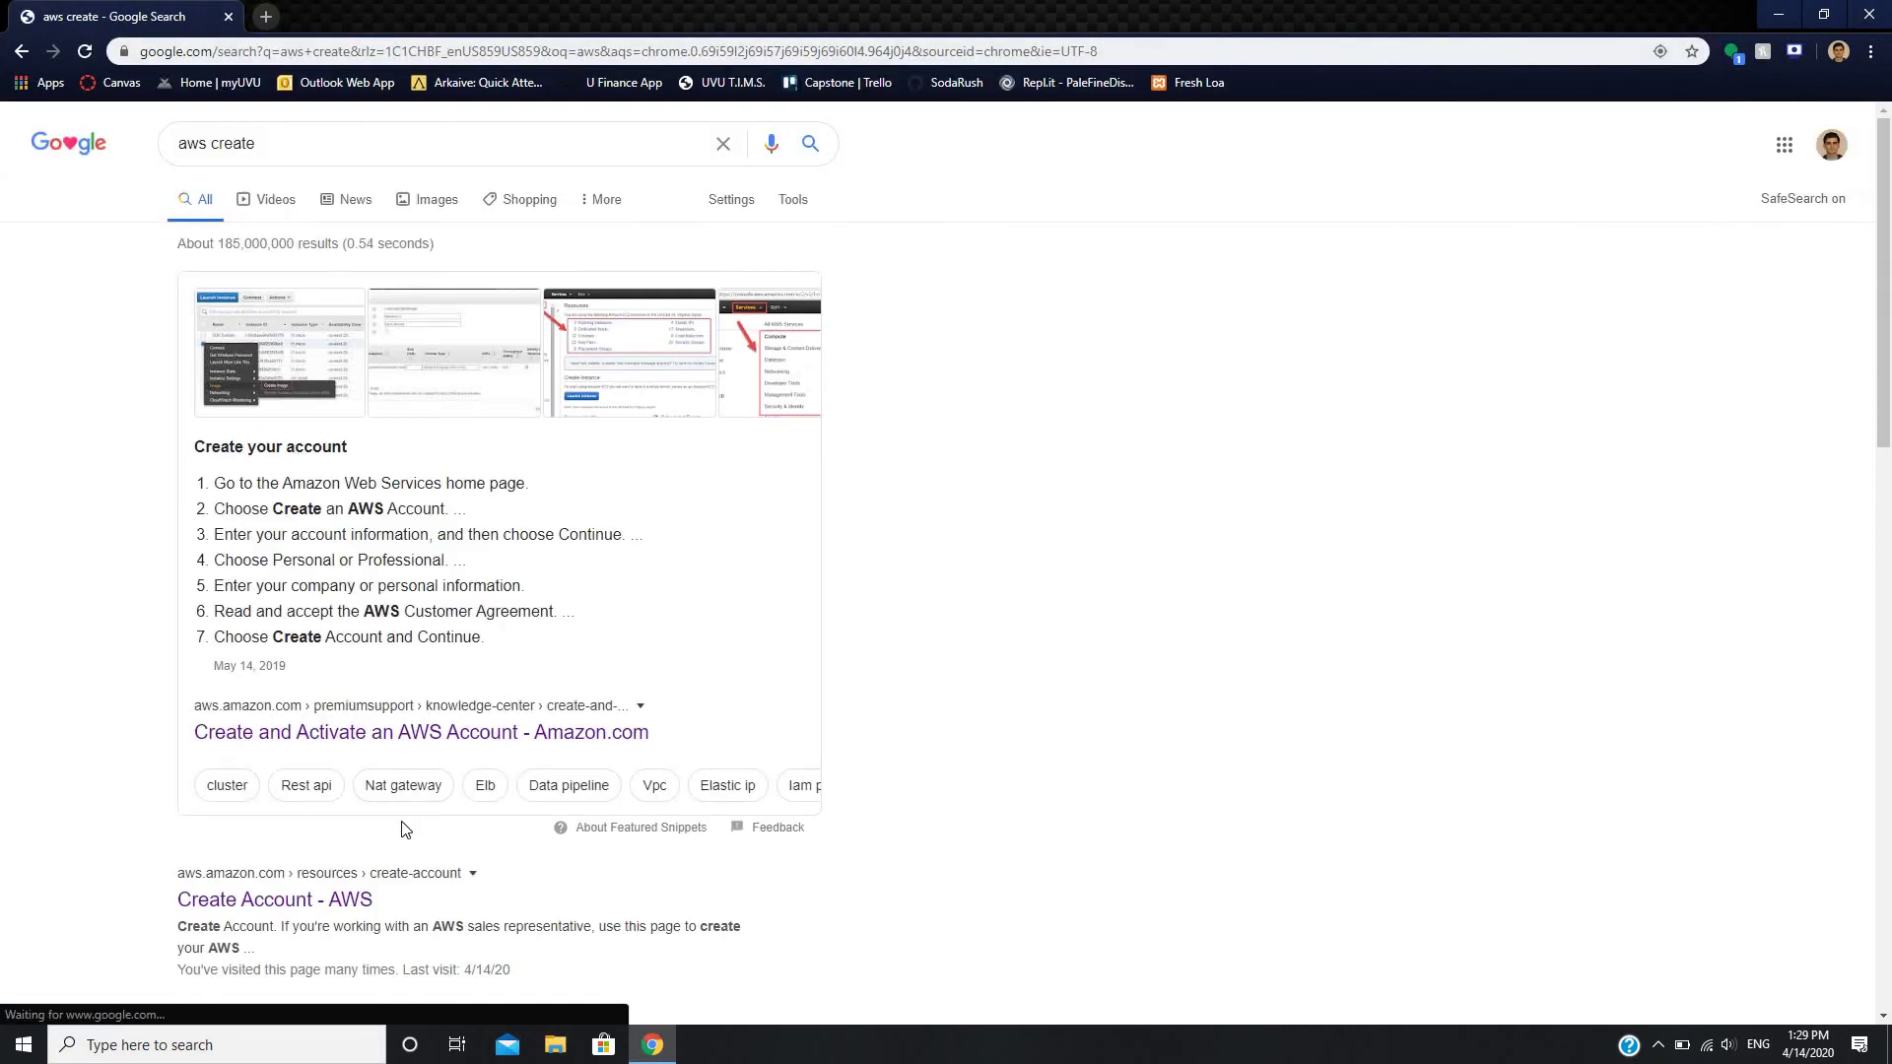
left_click(318, 901)
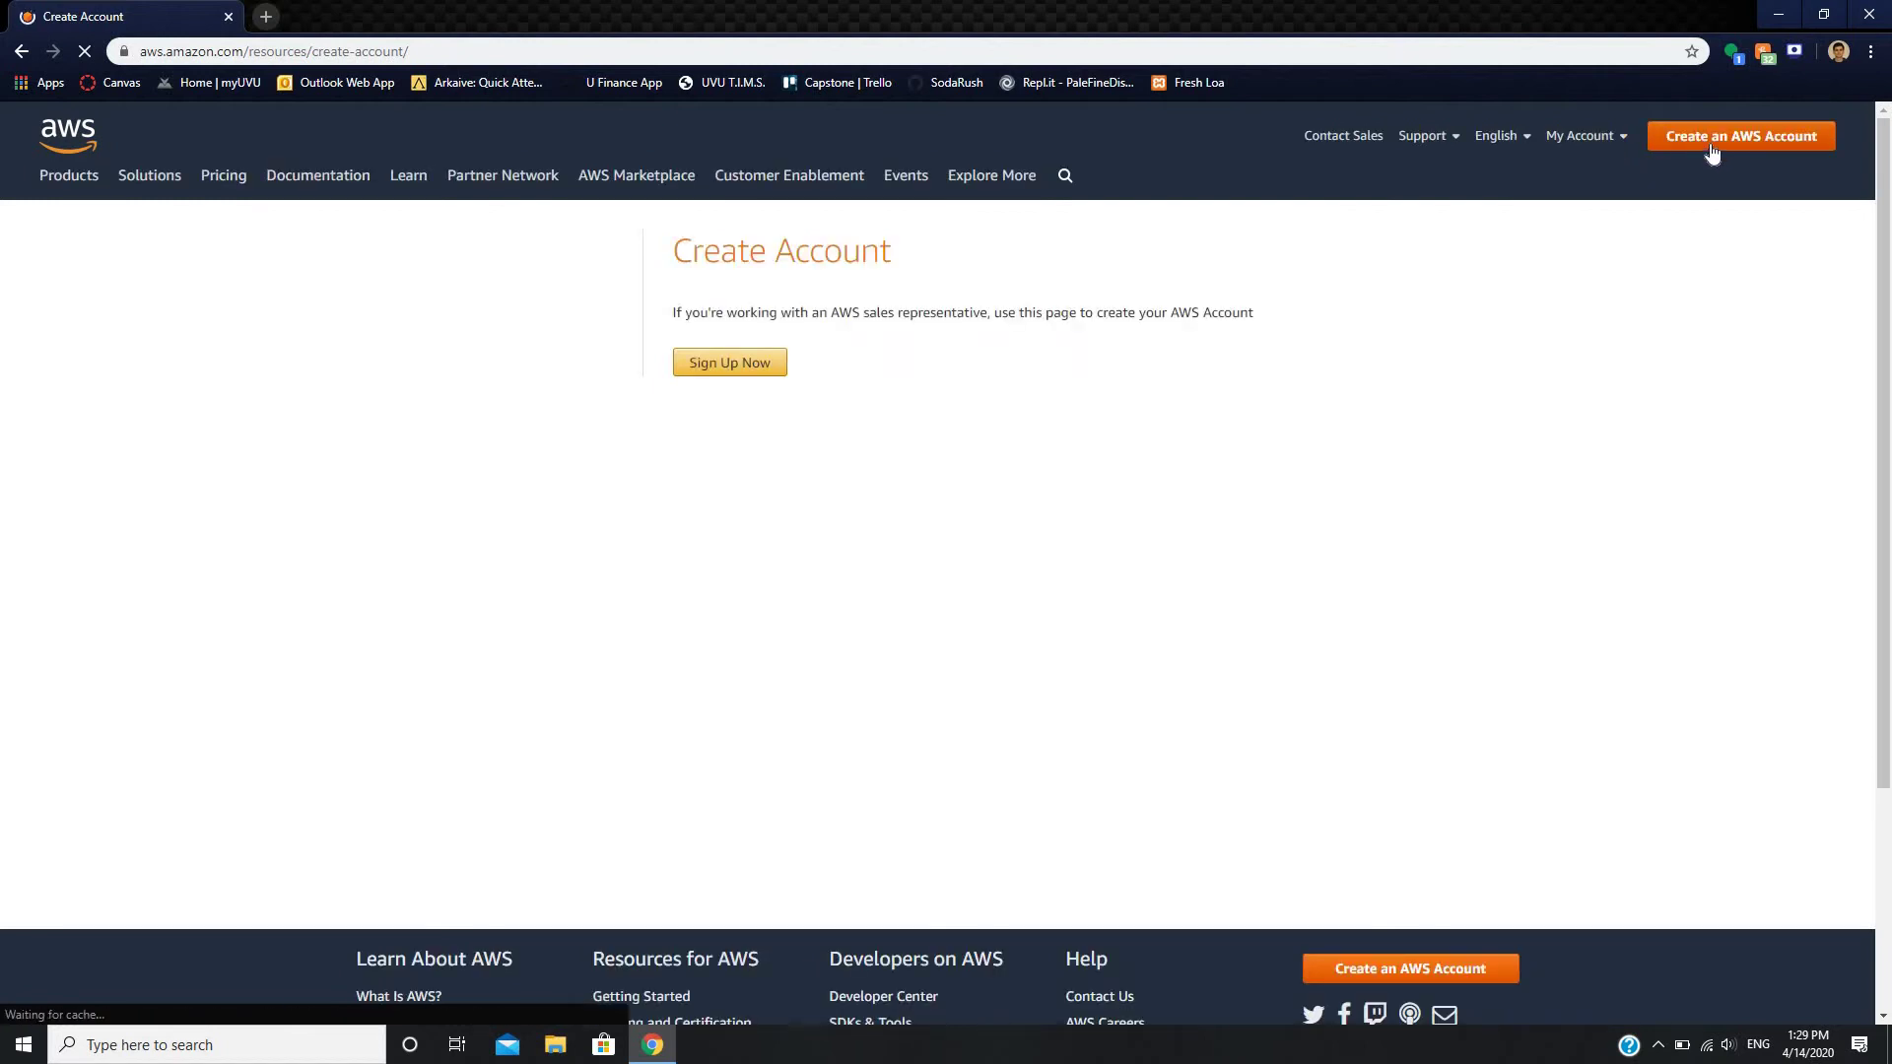
left_click(727, 365)
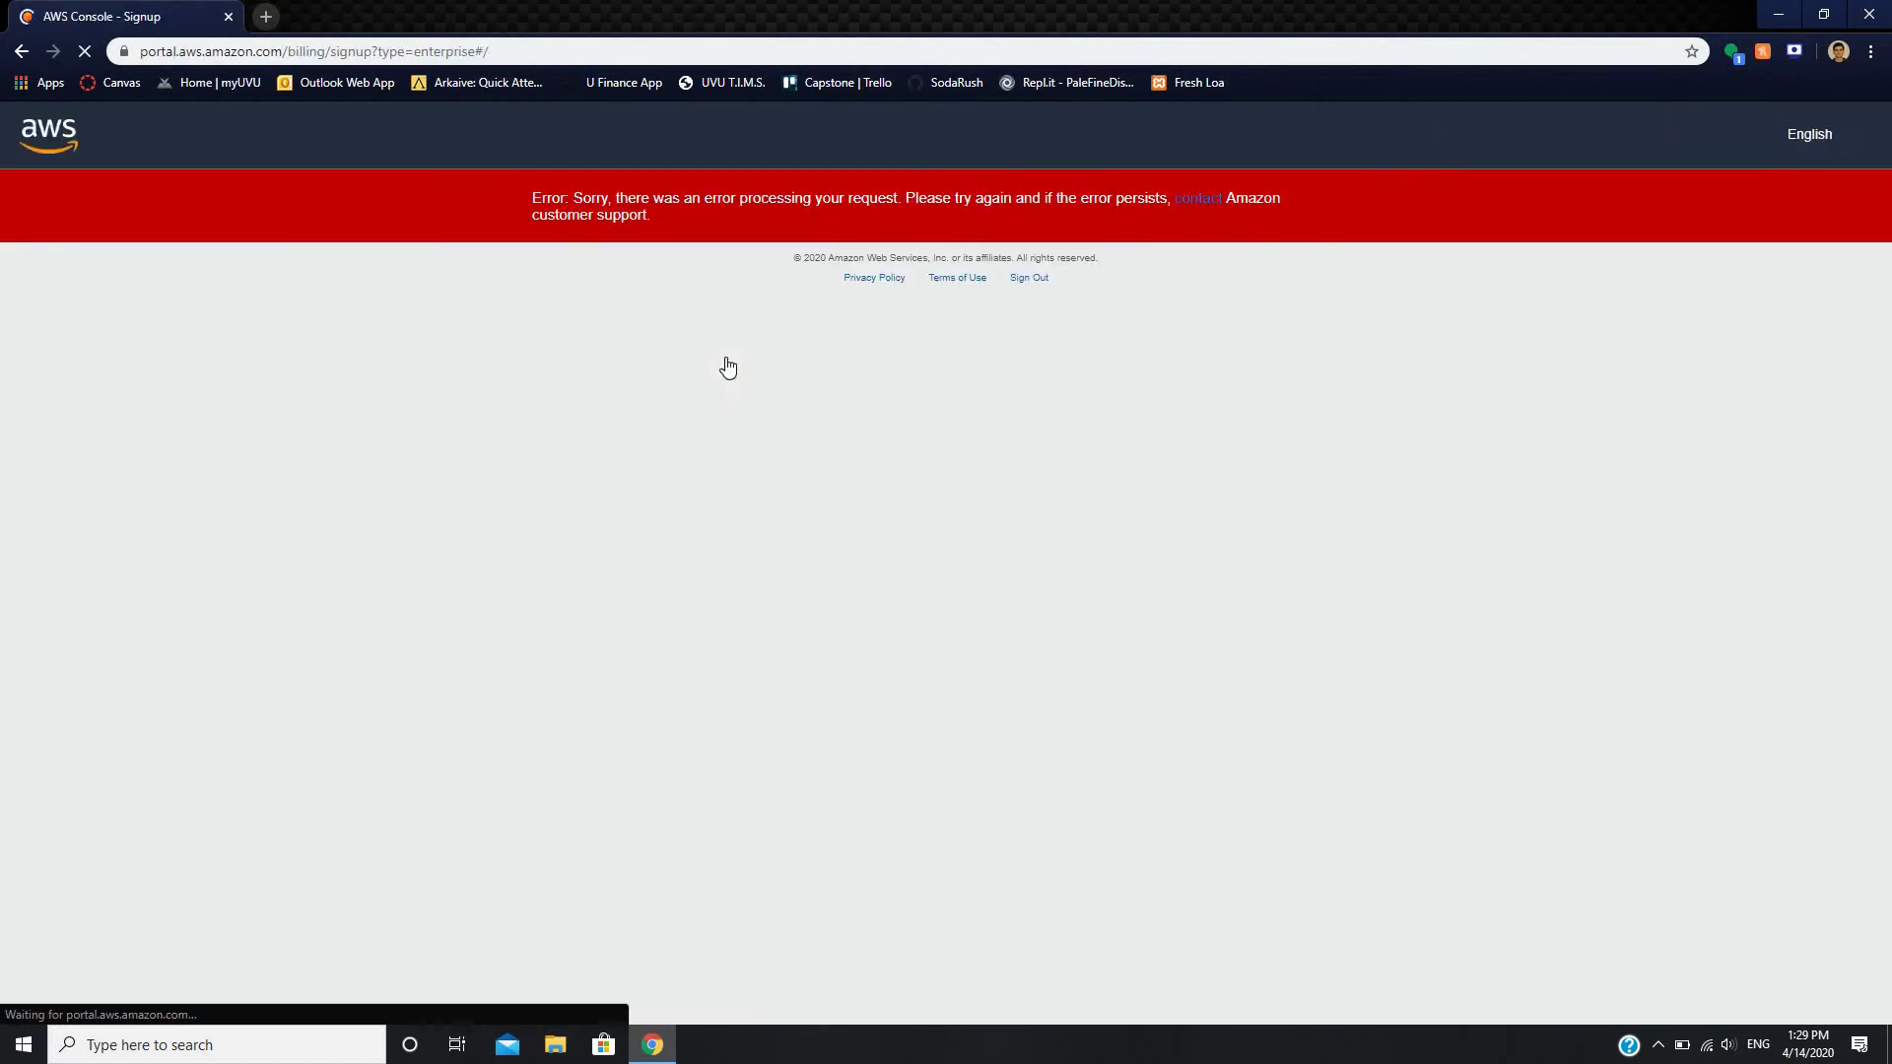
left_click(1349, 204)
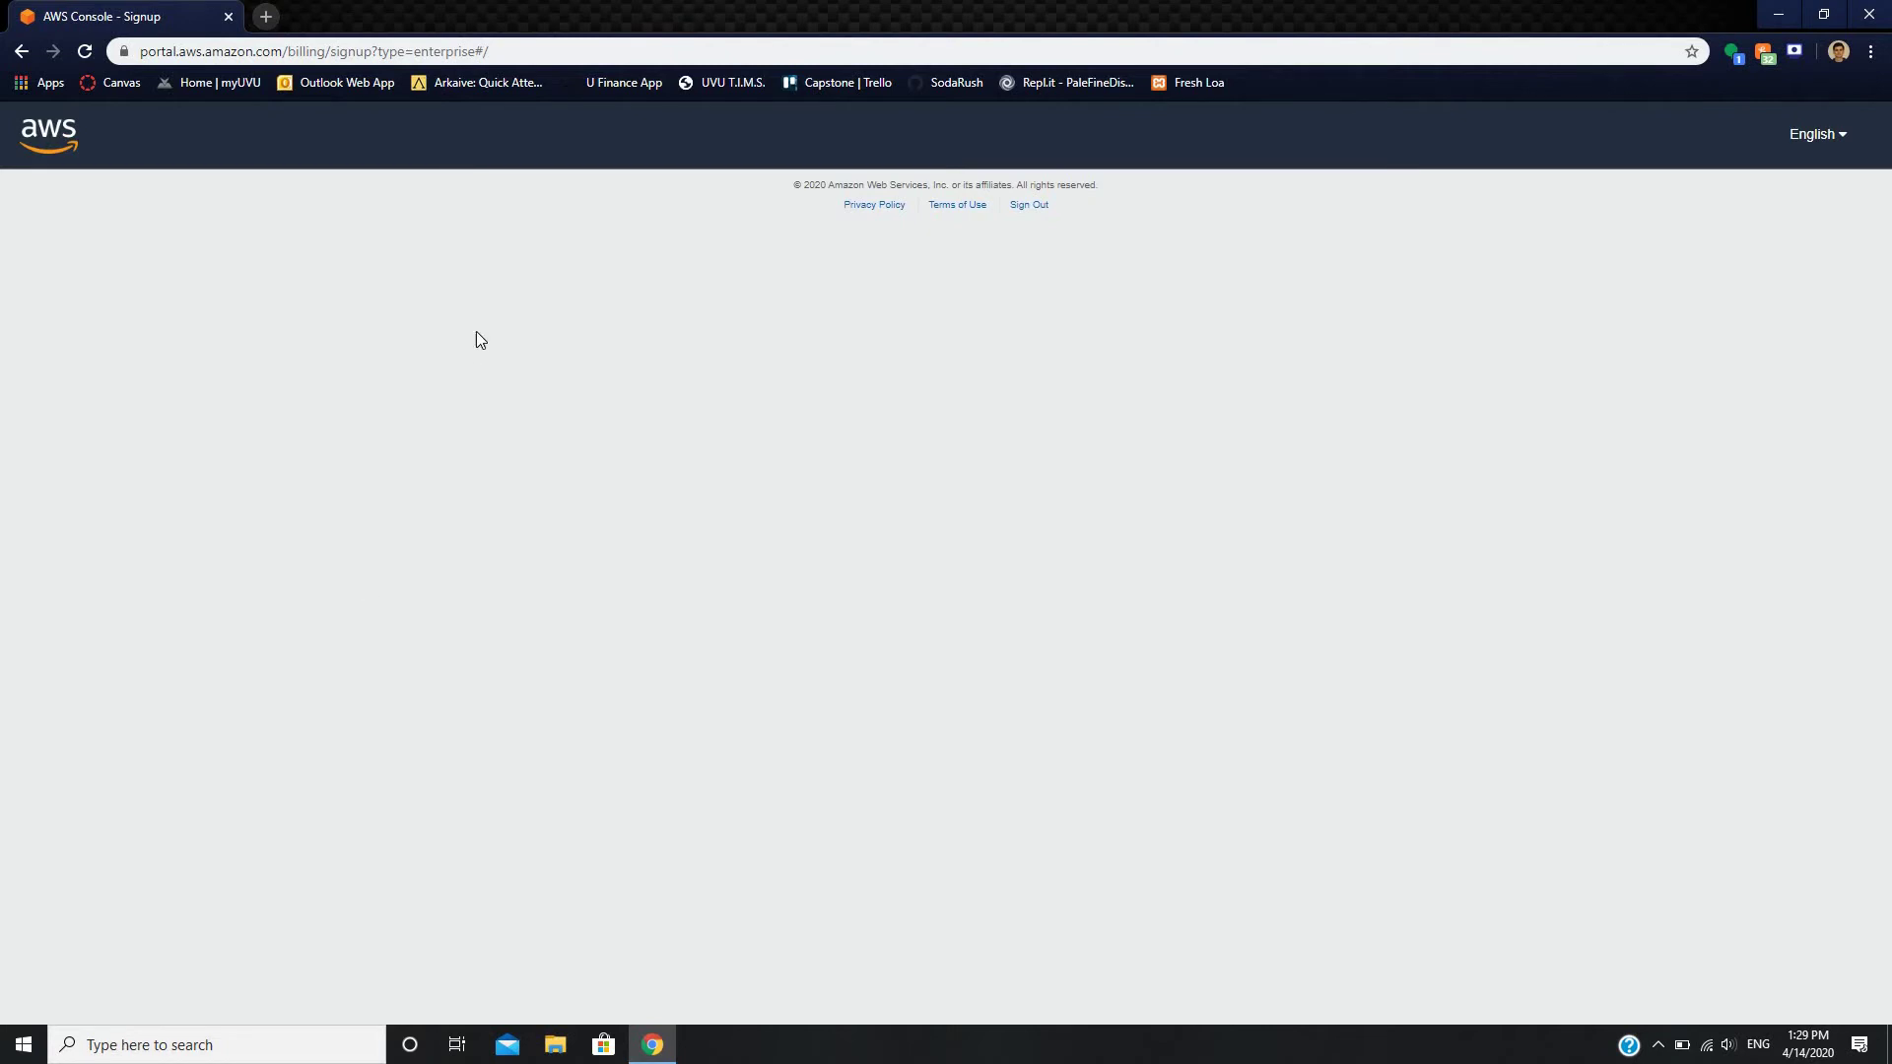
left_click(266, 17)
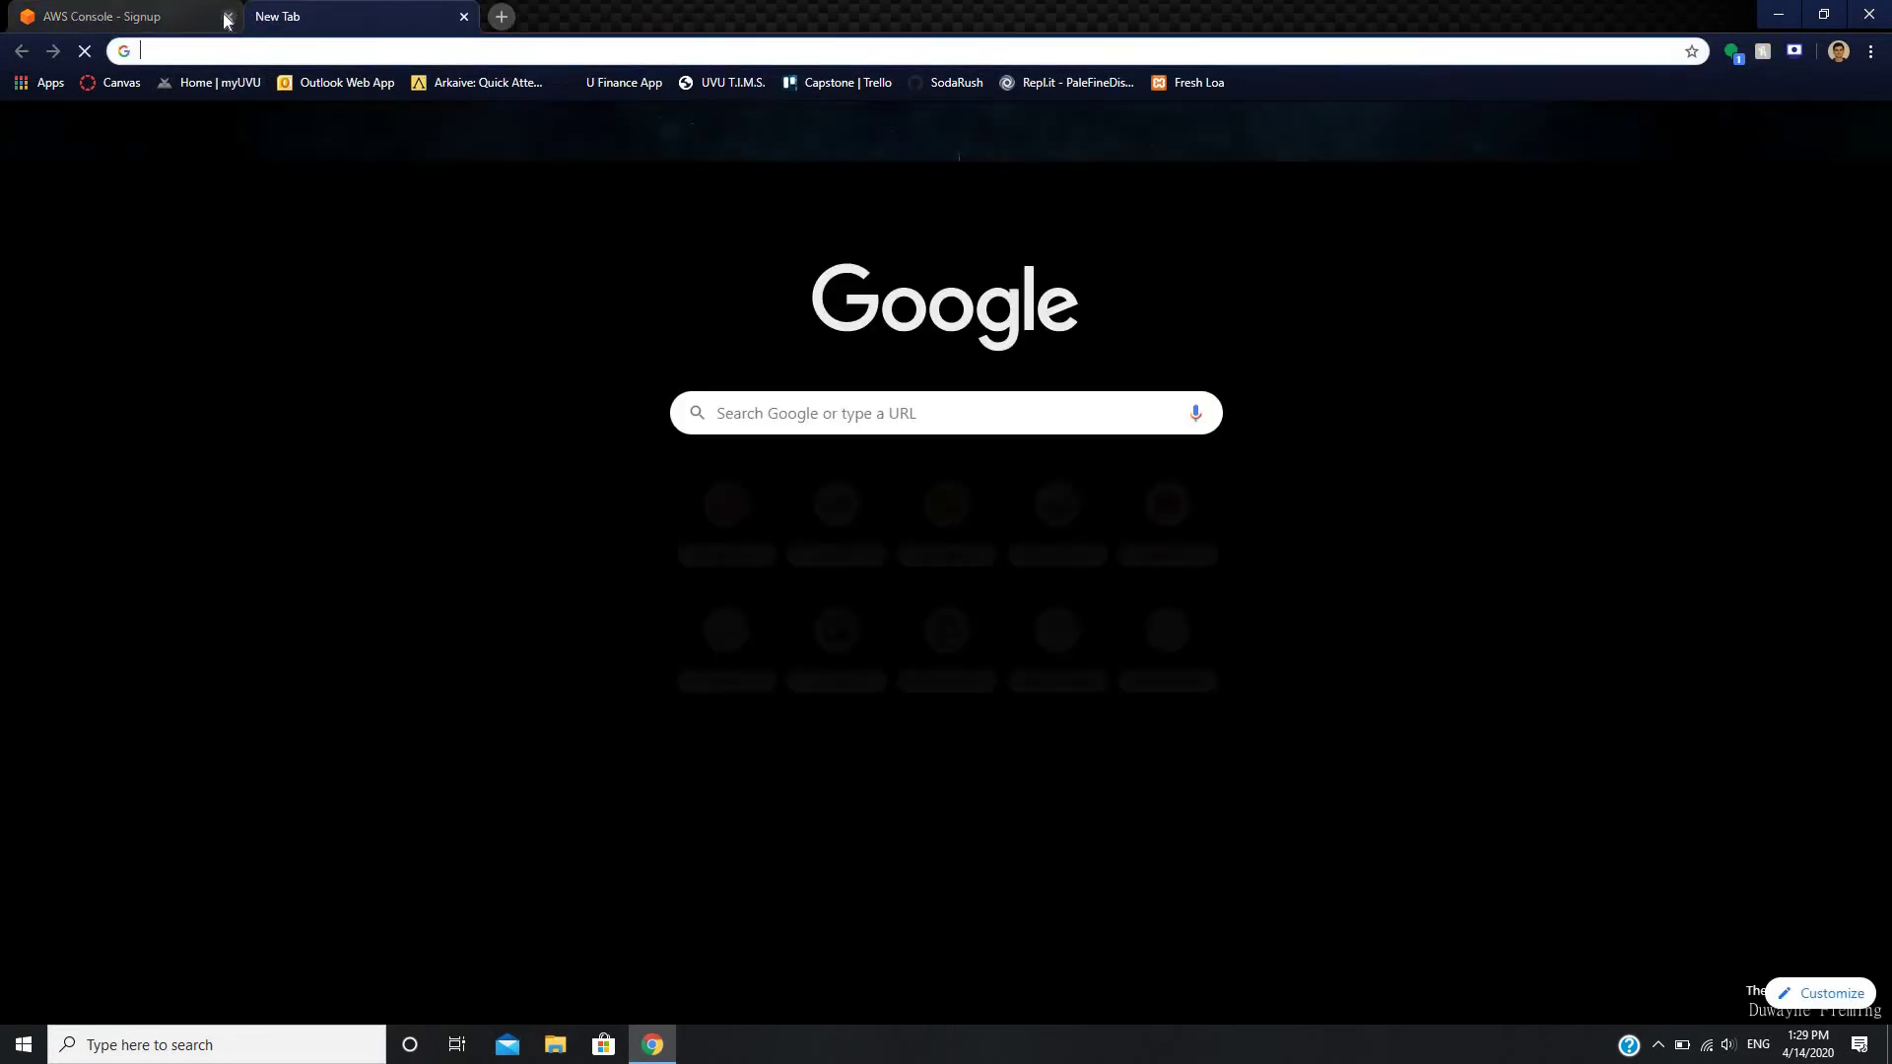
- Close the sign-up tab, search 'aws login', and open the Amazon Web Services Sign-In page
left_click(227, 16)
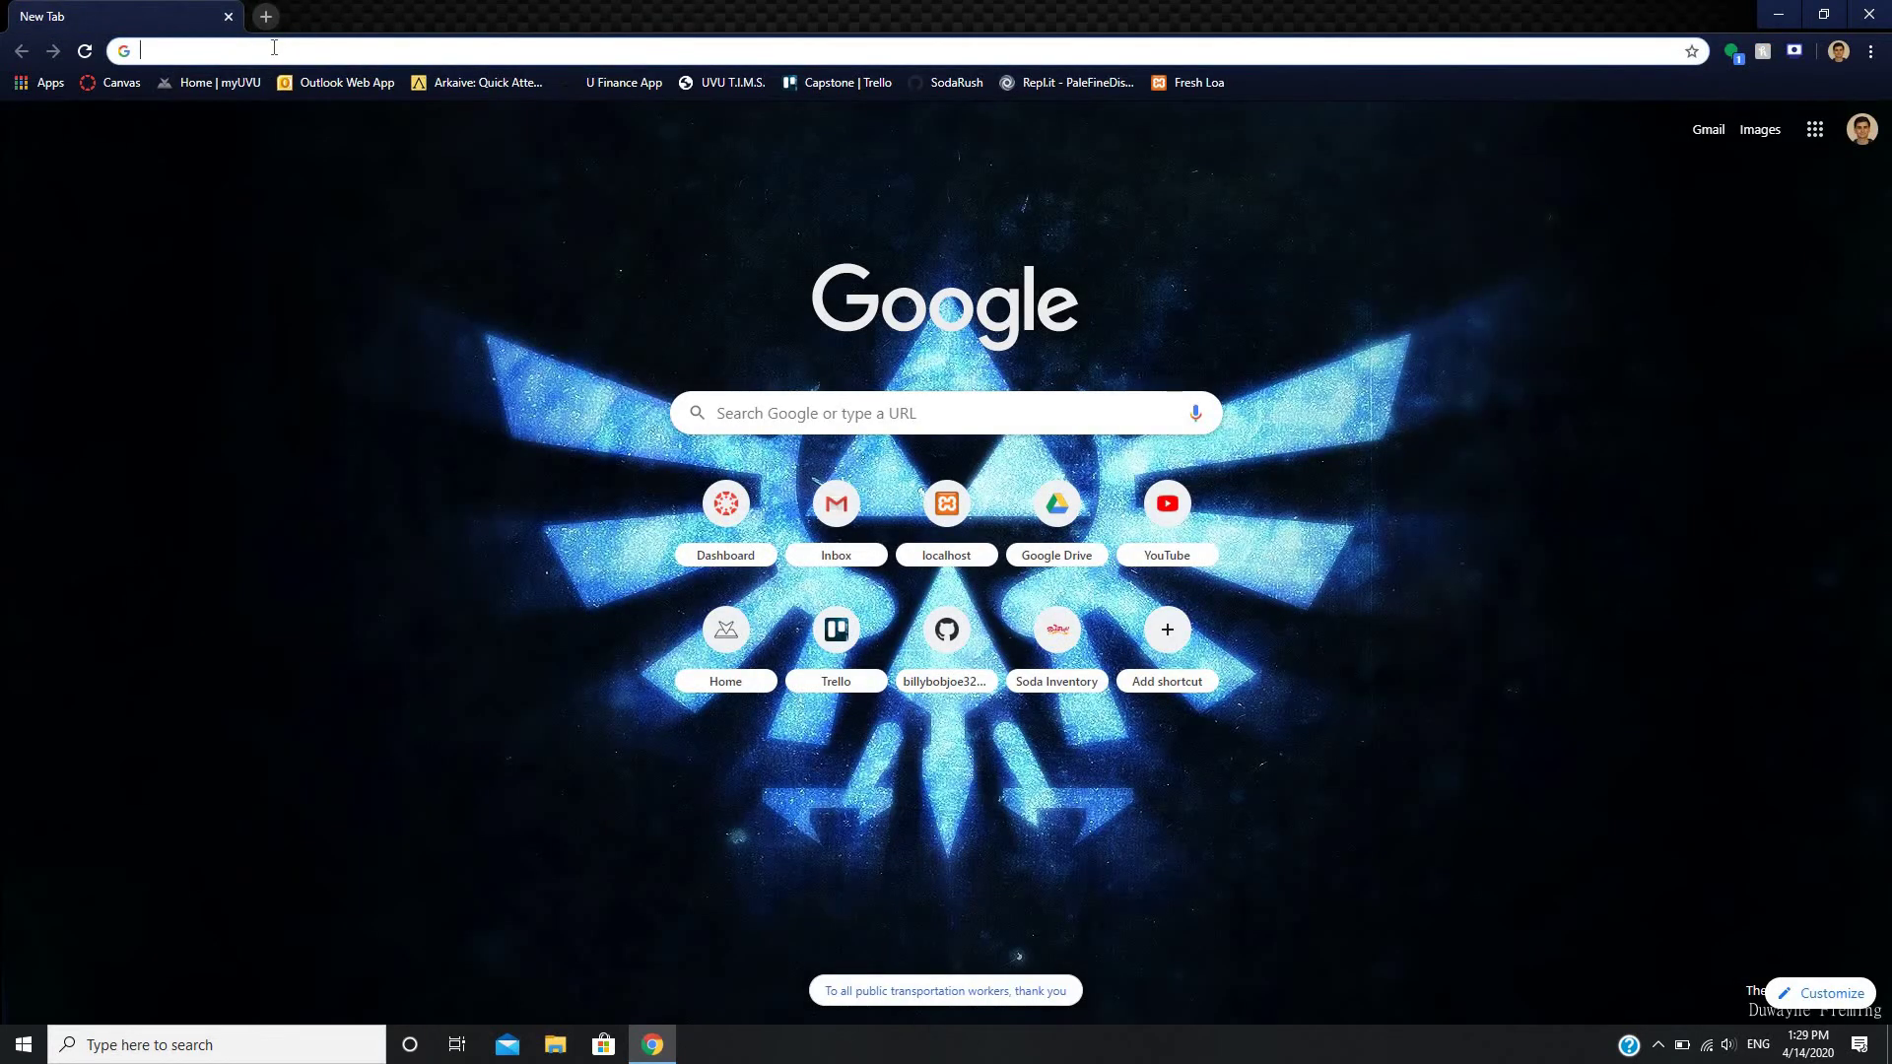
type("aws")
key("Down")
key("Down")
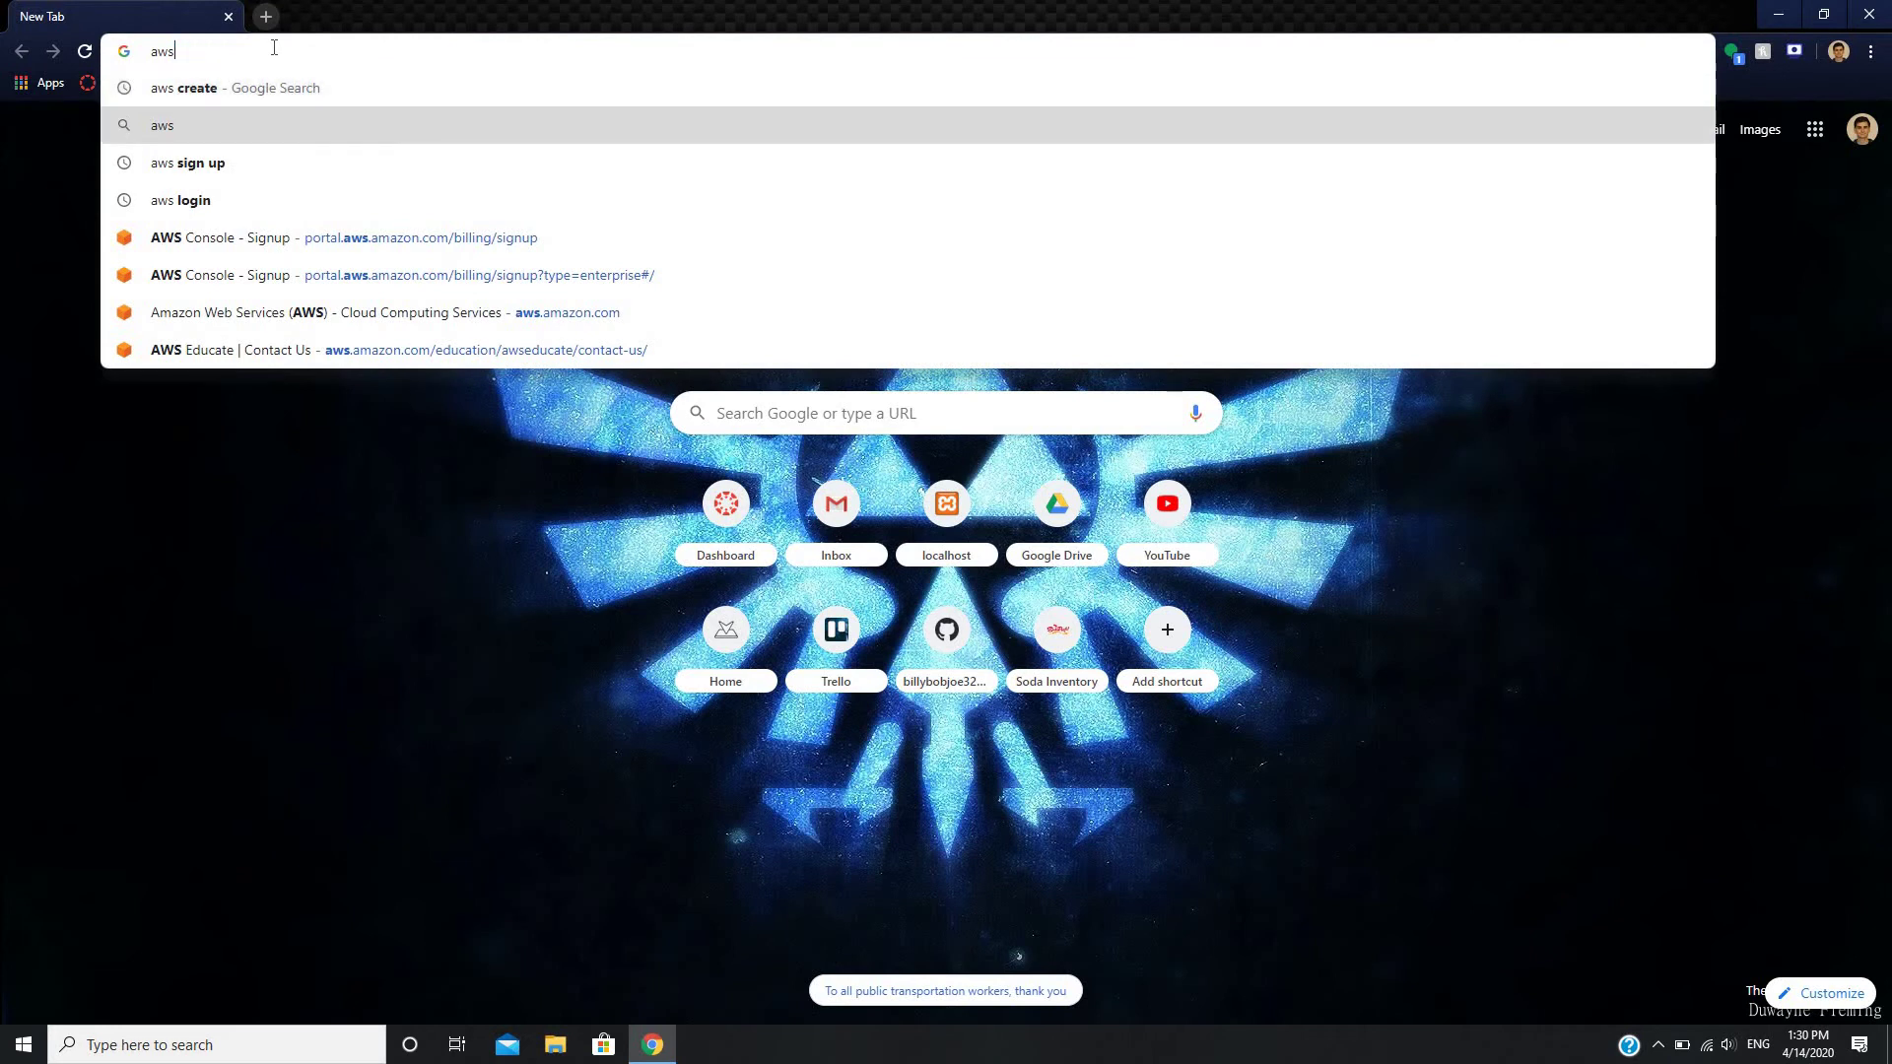
key("Down")
key("Return")
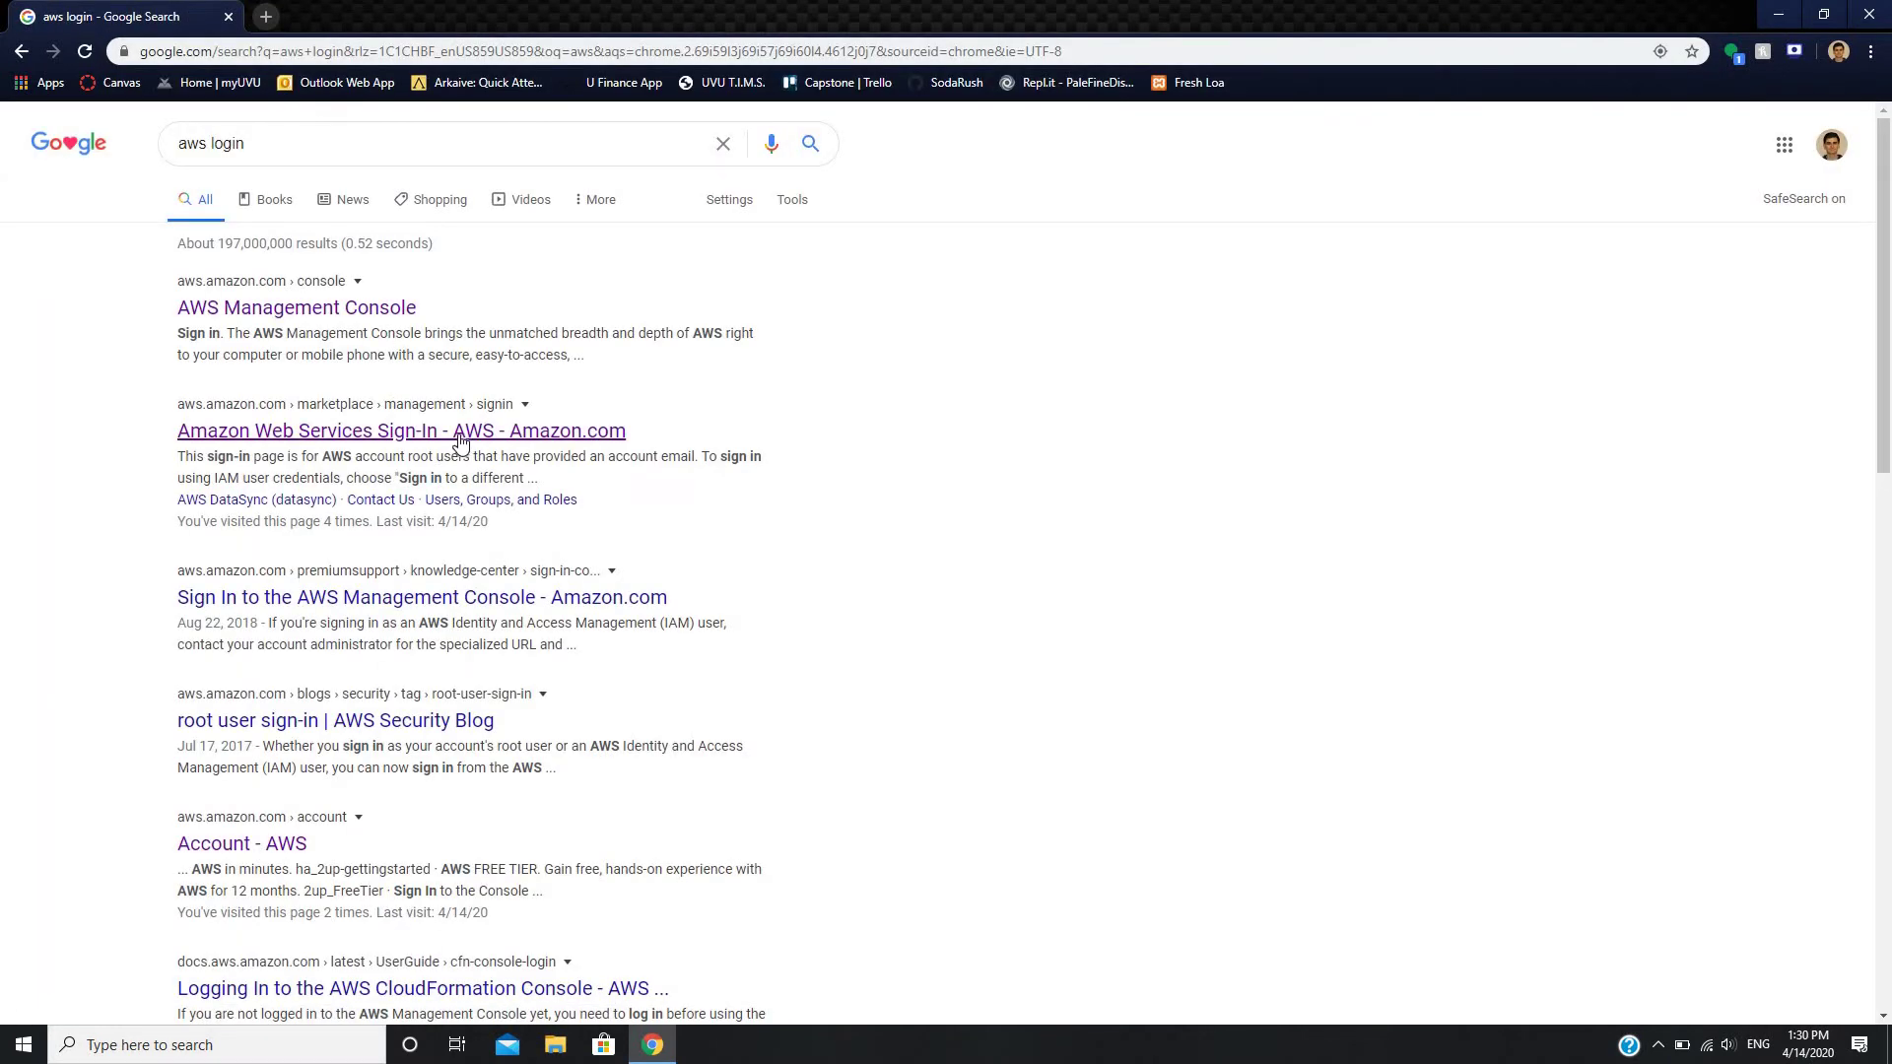
left_click(460, 434)
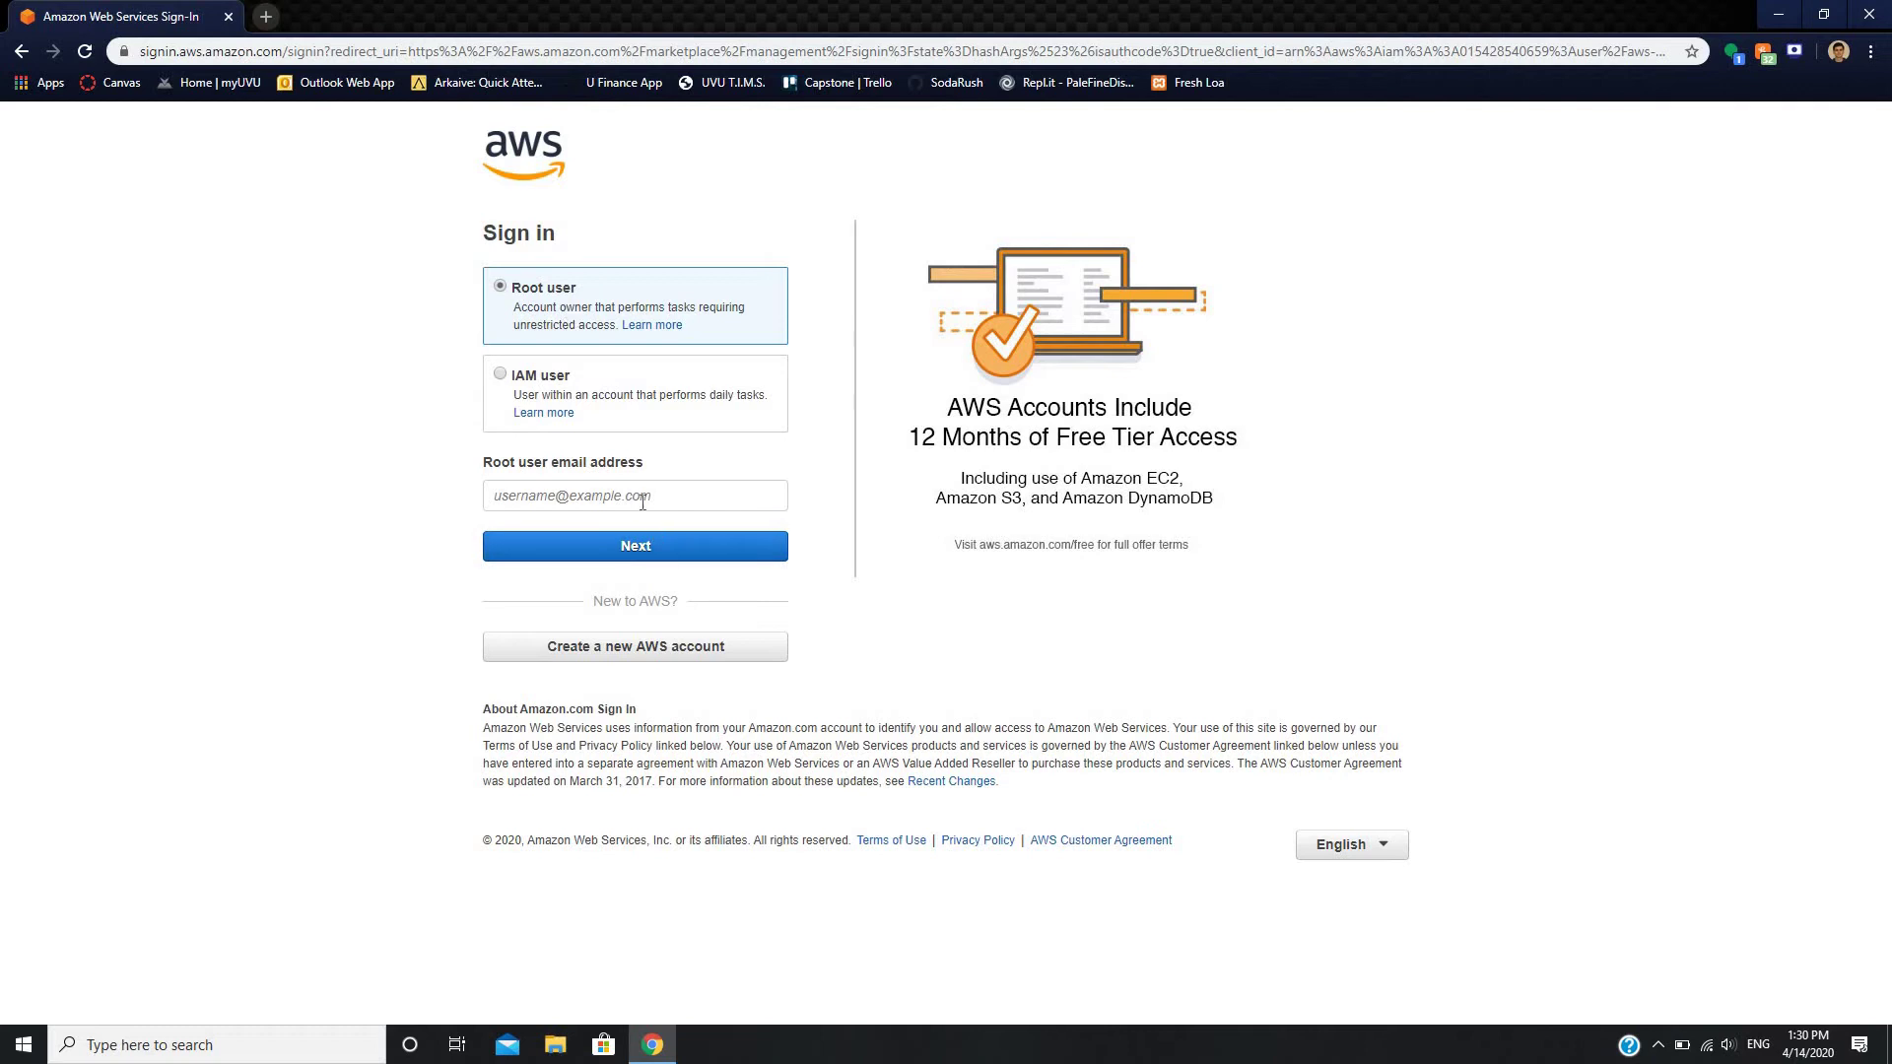
- Enter the root user e-mail and then the account password
left_click(643, 497)
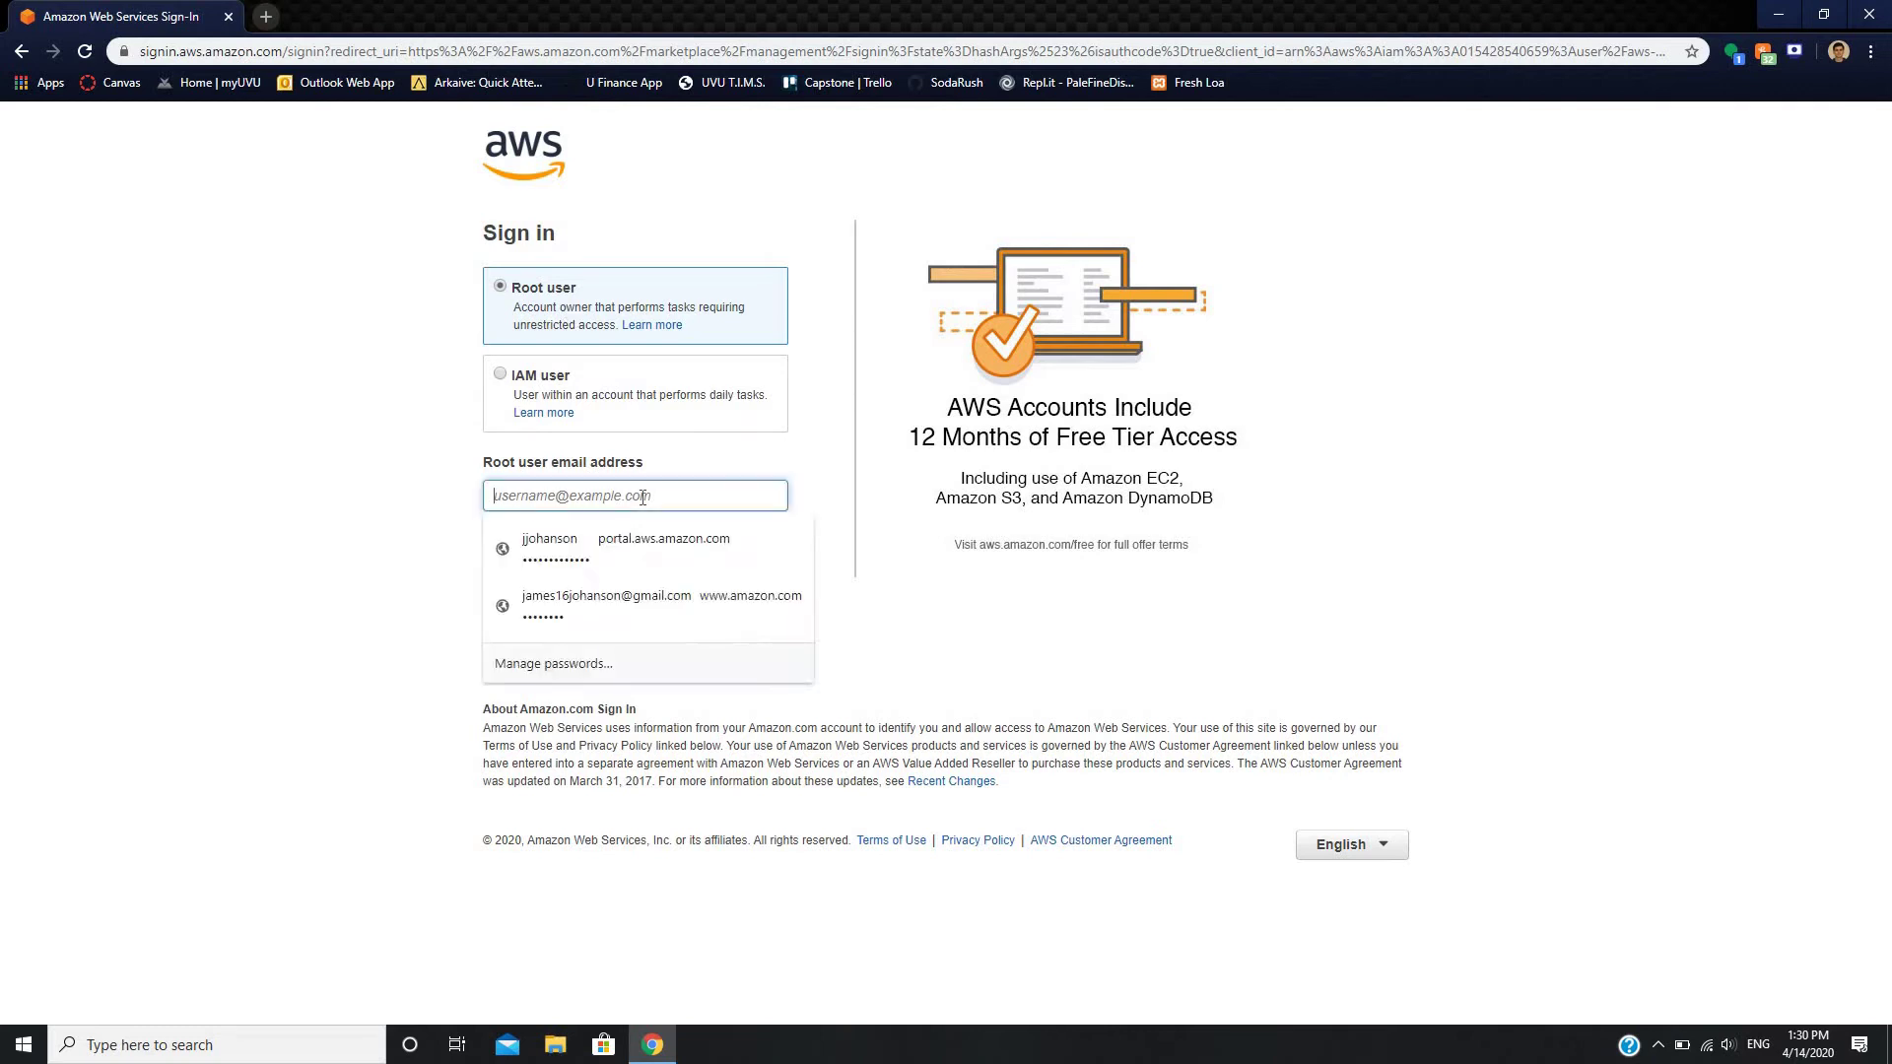
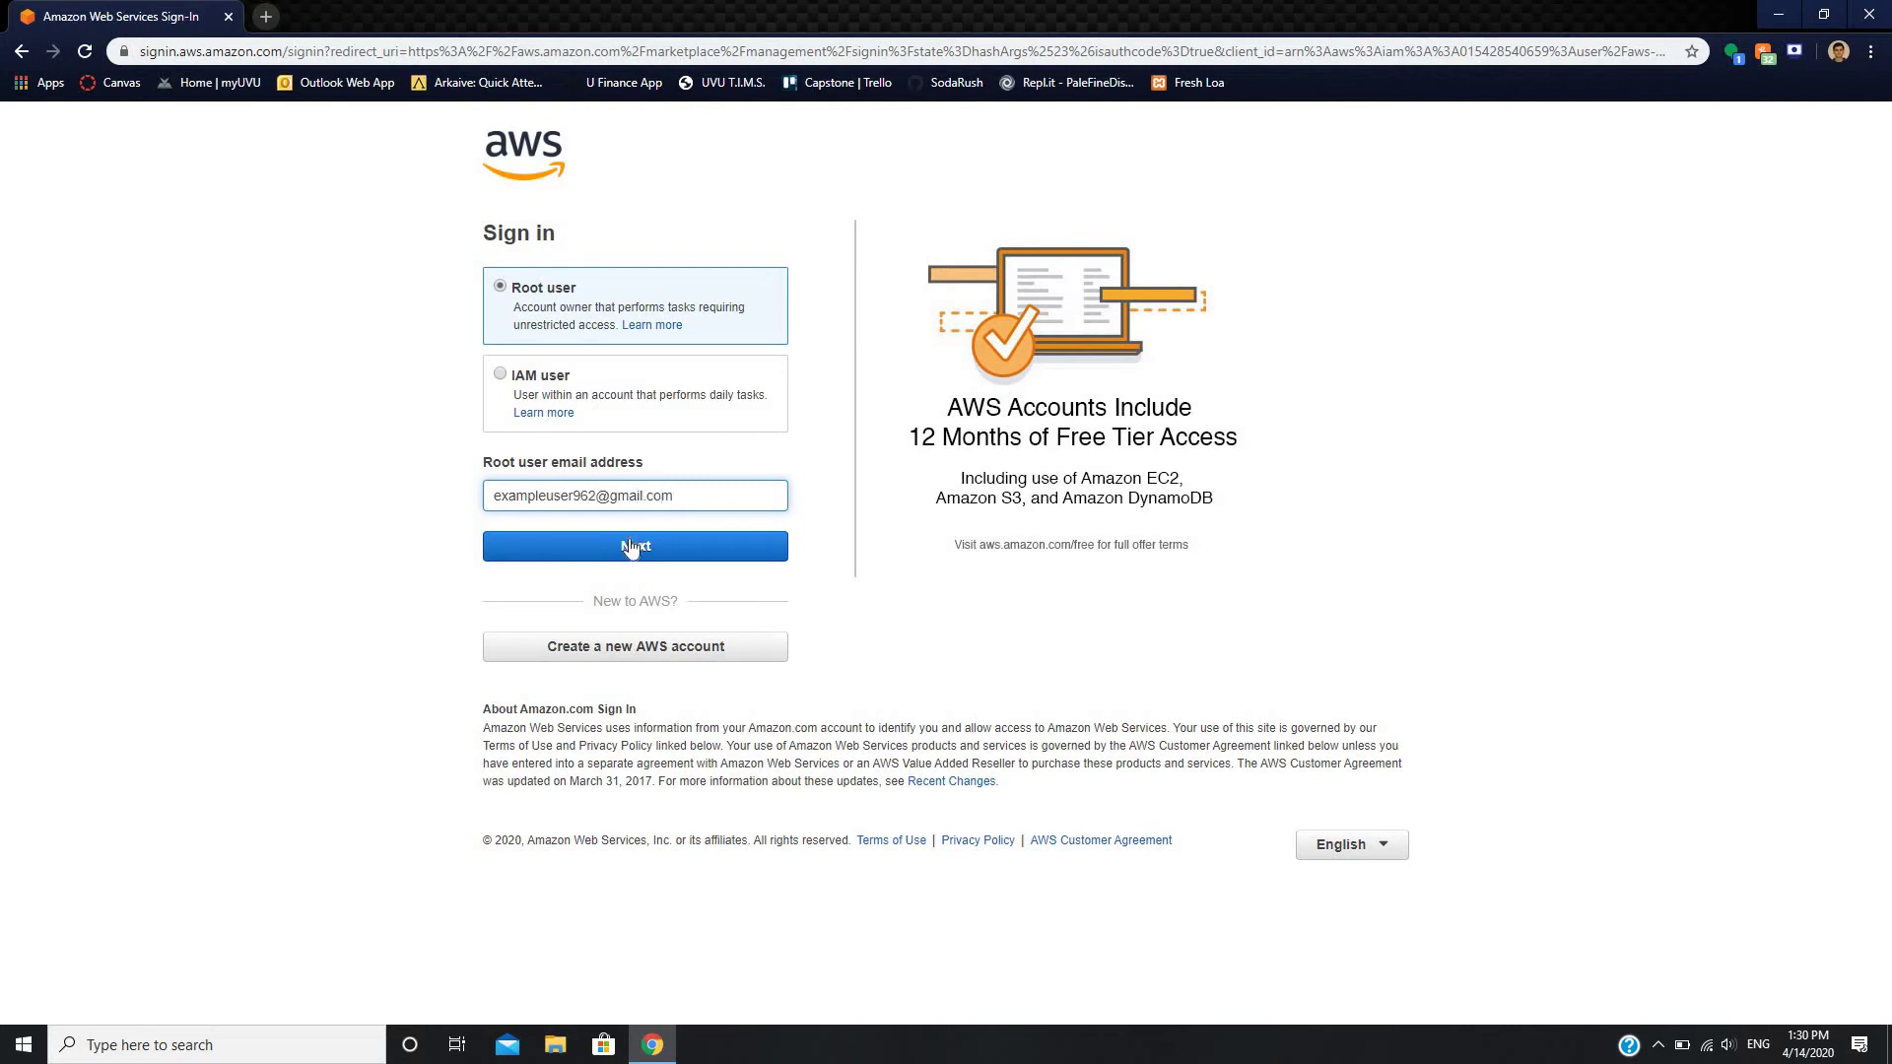
left_click(631, 547)
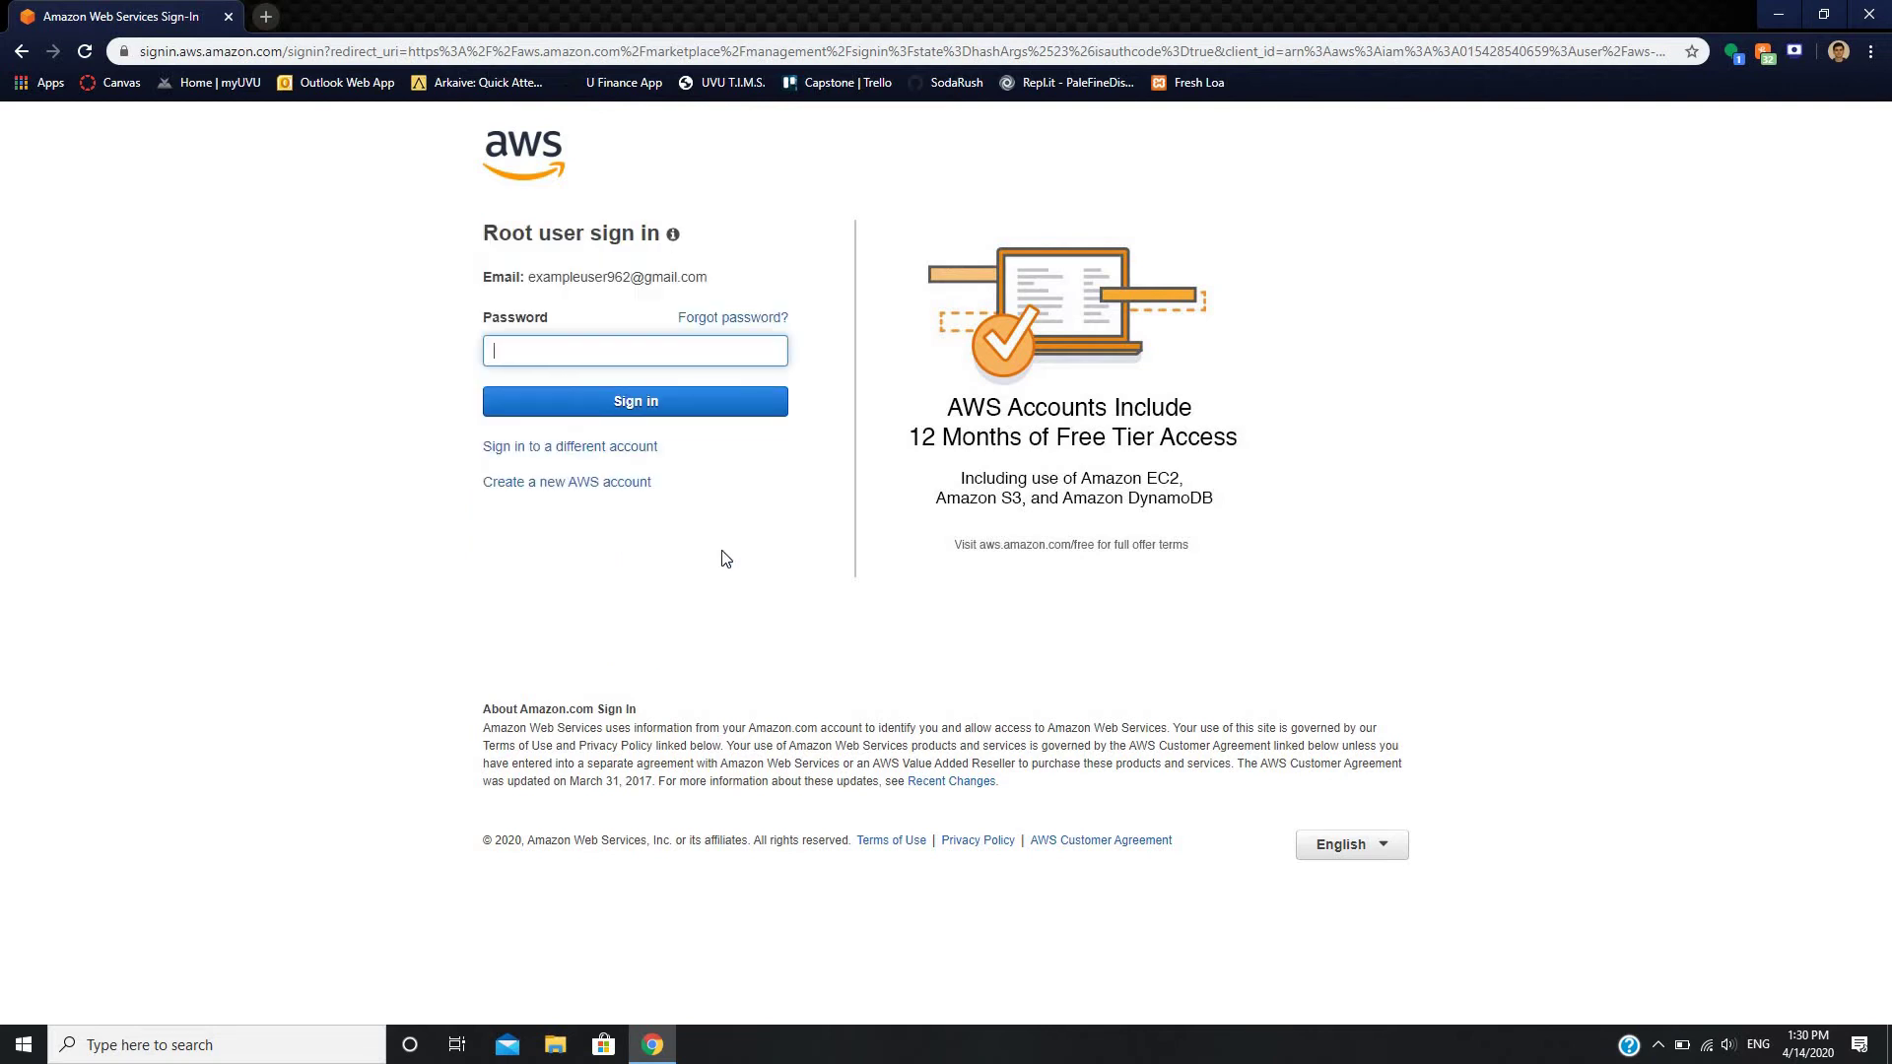
type("*")
- Submit the root sign-in and decline saving the password
key("Return")
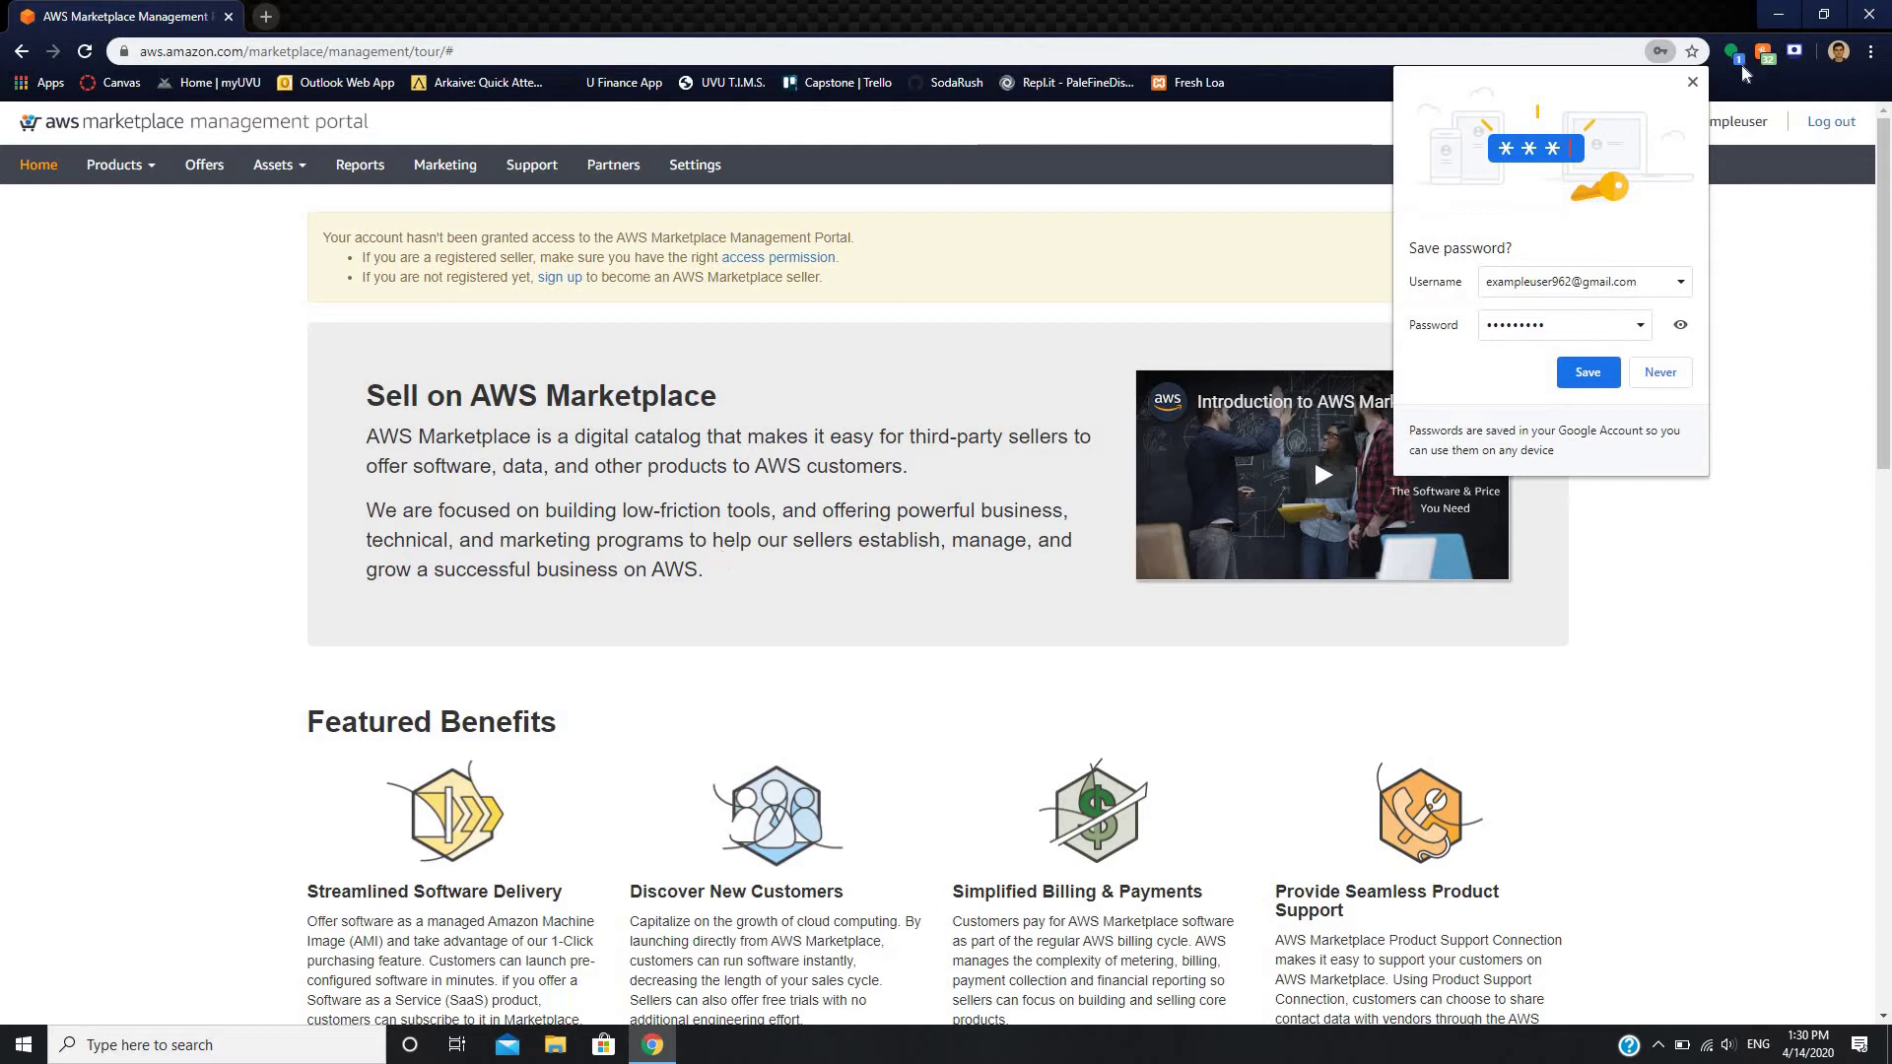
left_click(1691, 85)
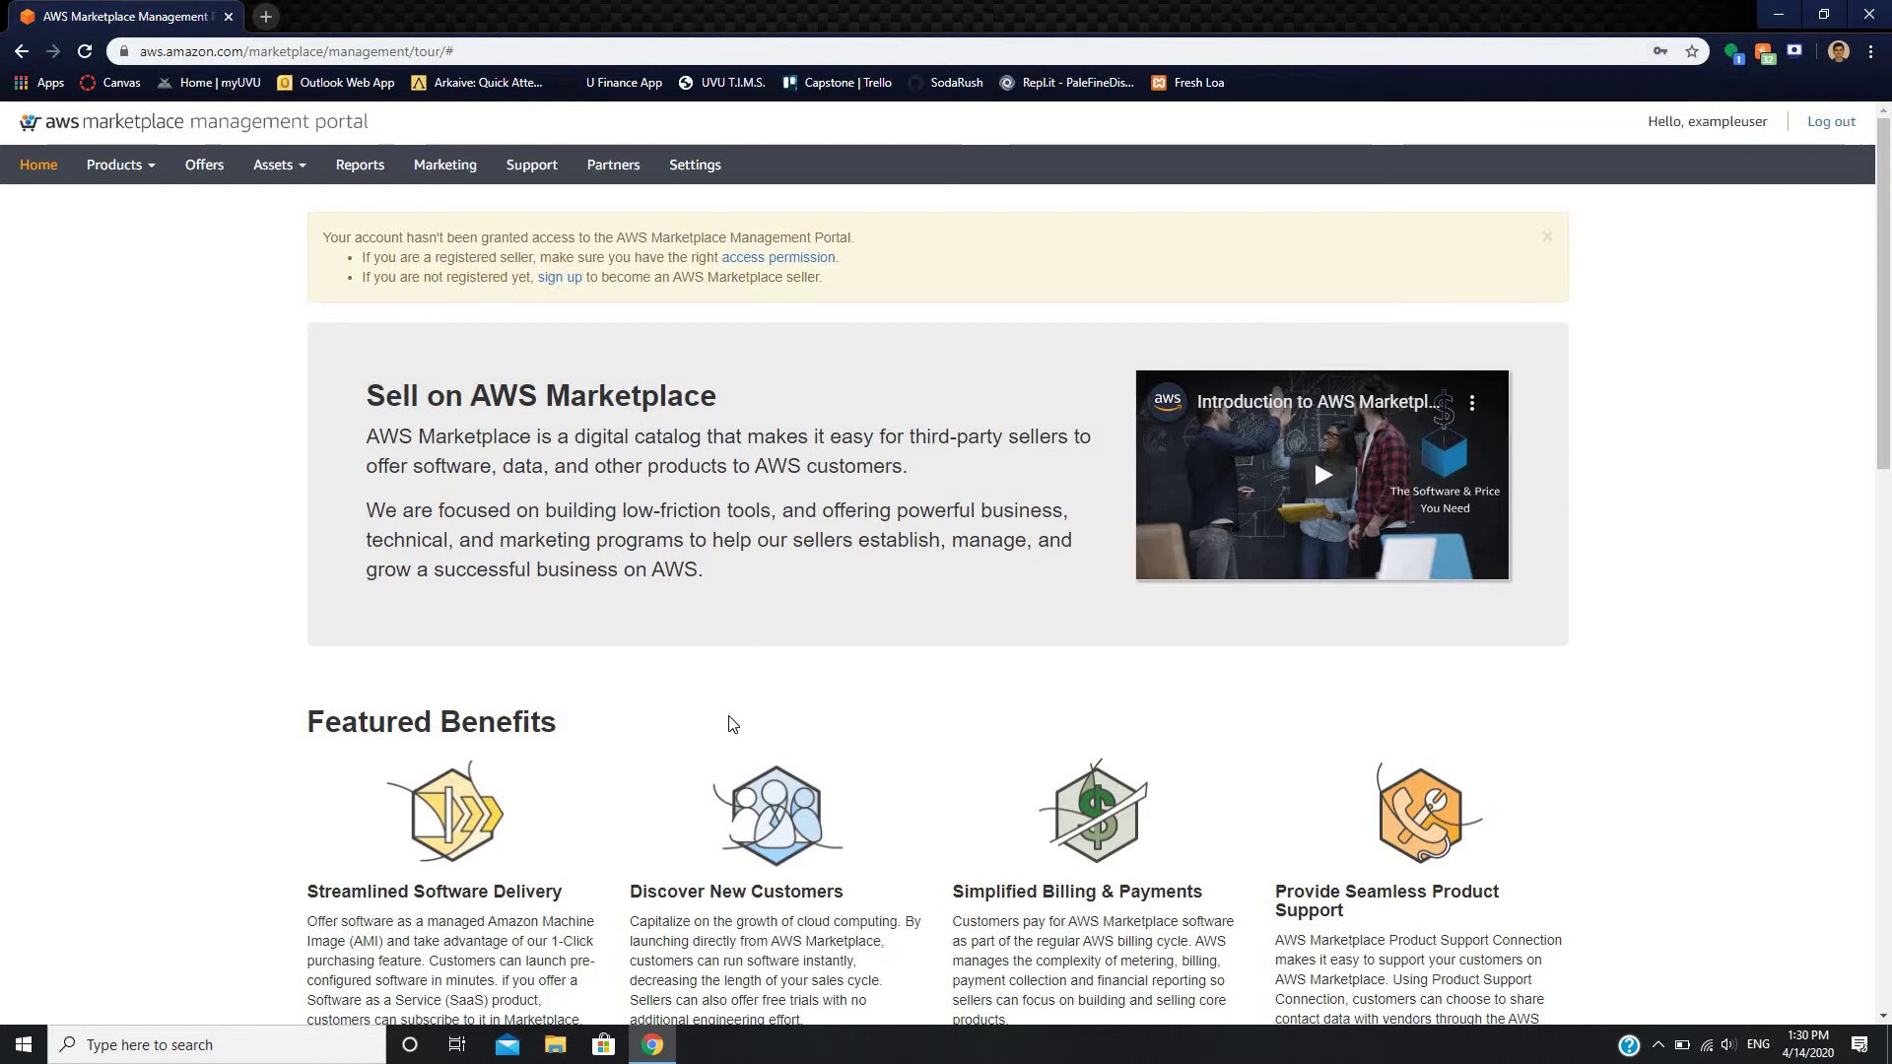
scroll(726, 722, "down", 1)
scroll(721, 362, "up", 1)
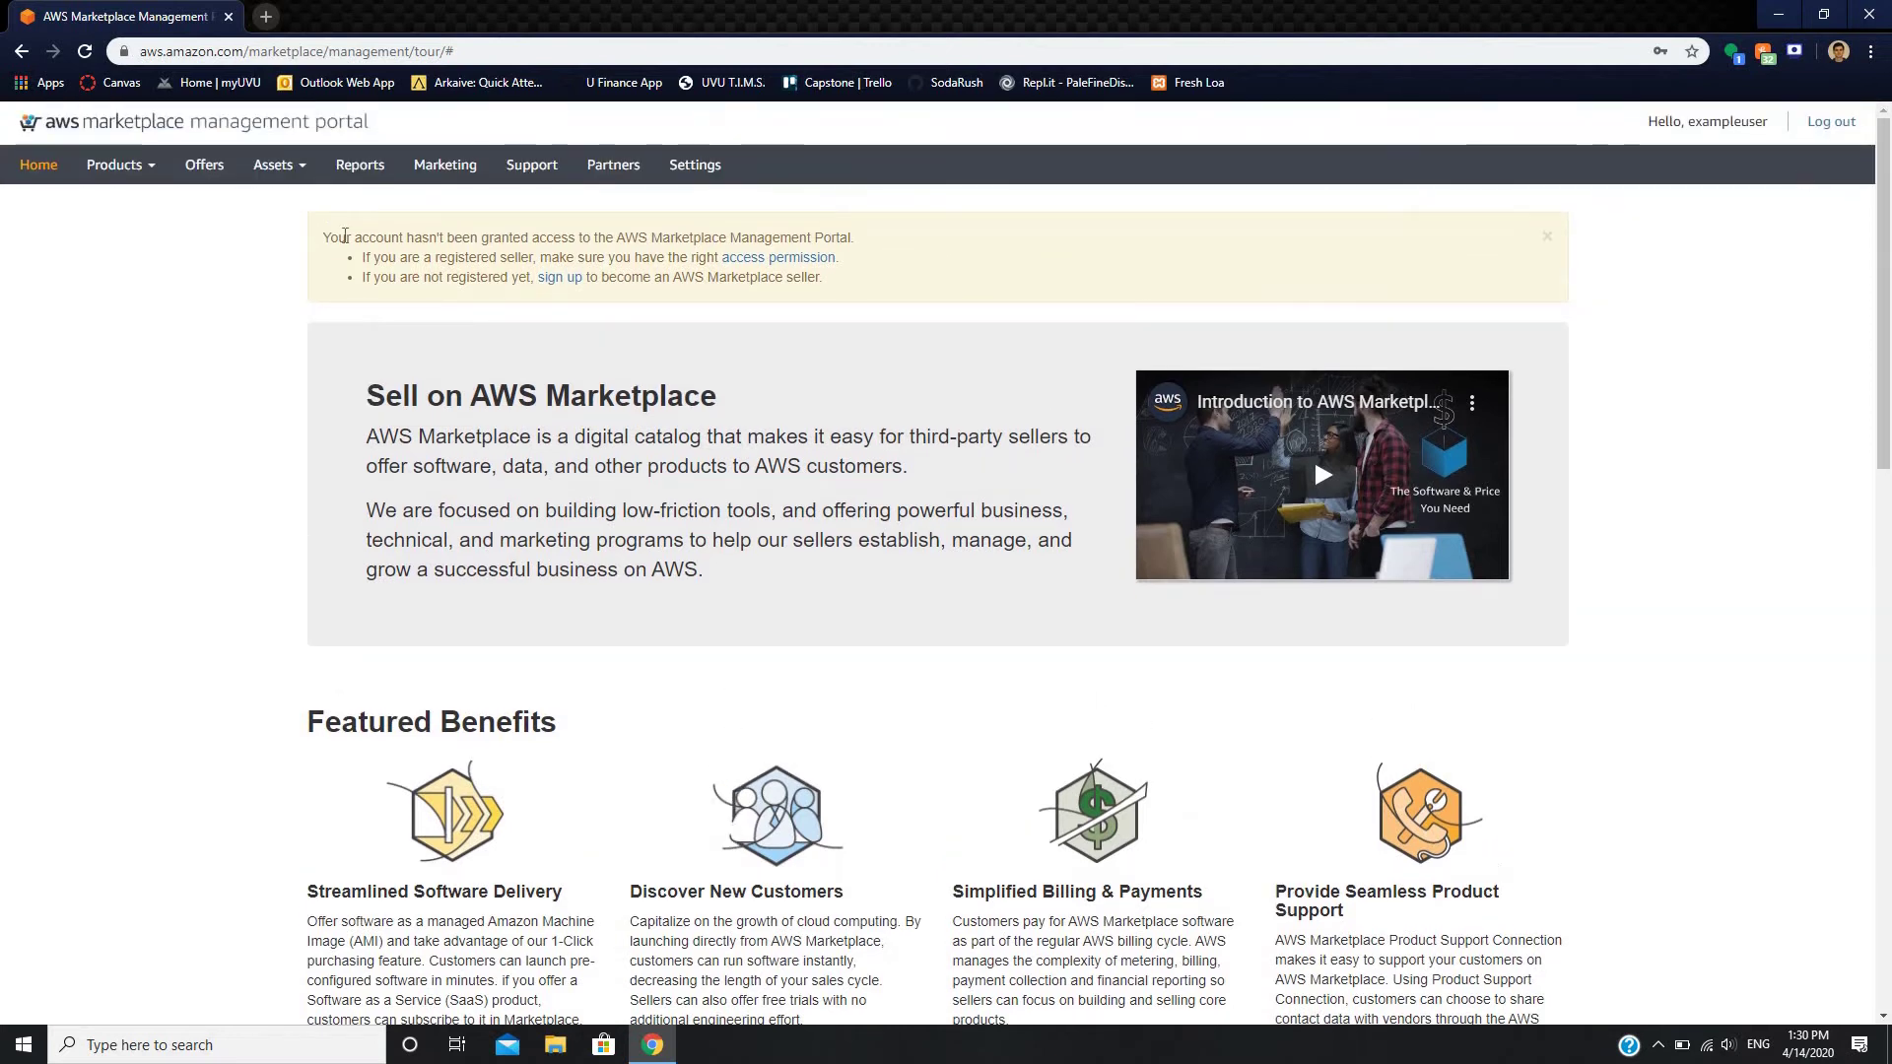
- Search 'aws management console', sign in to the console, and open the account menu
left_click(375, 55)
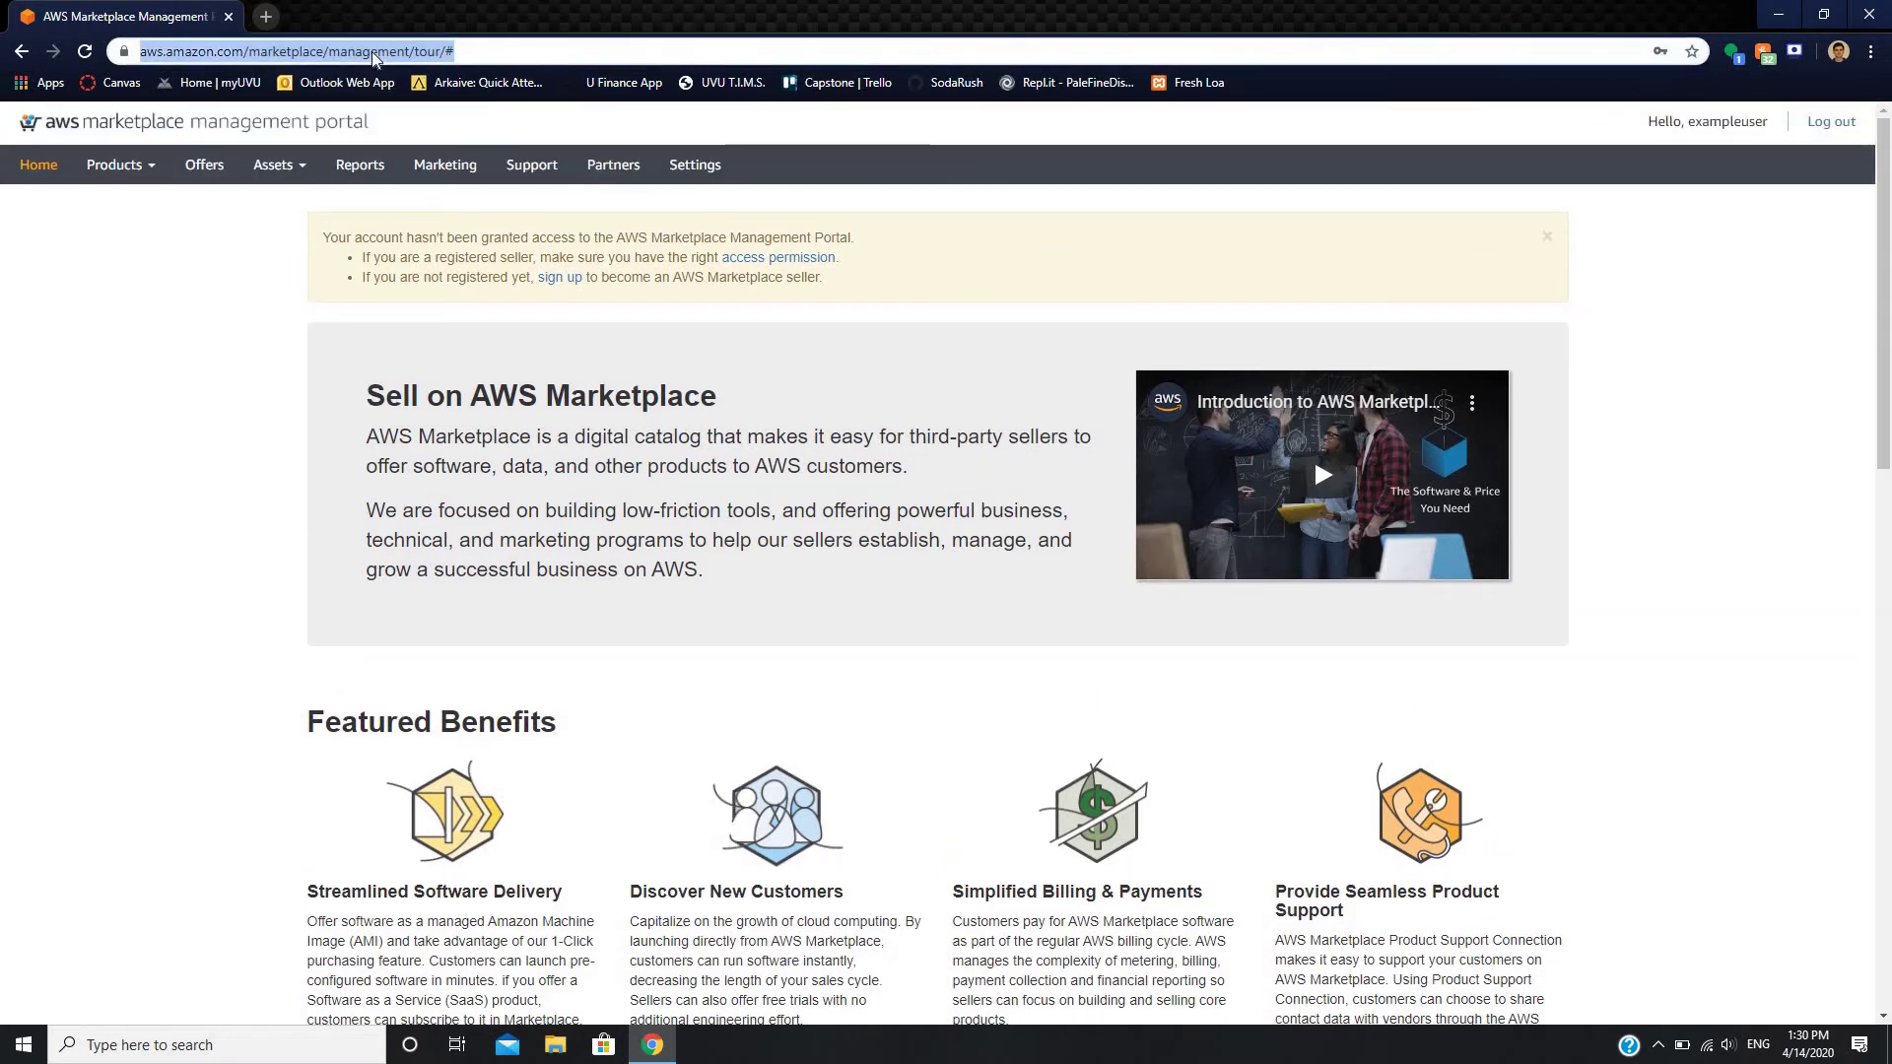
type("aws man")
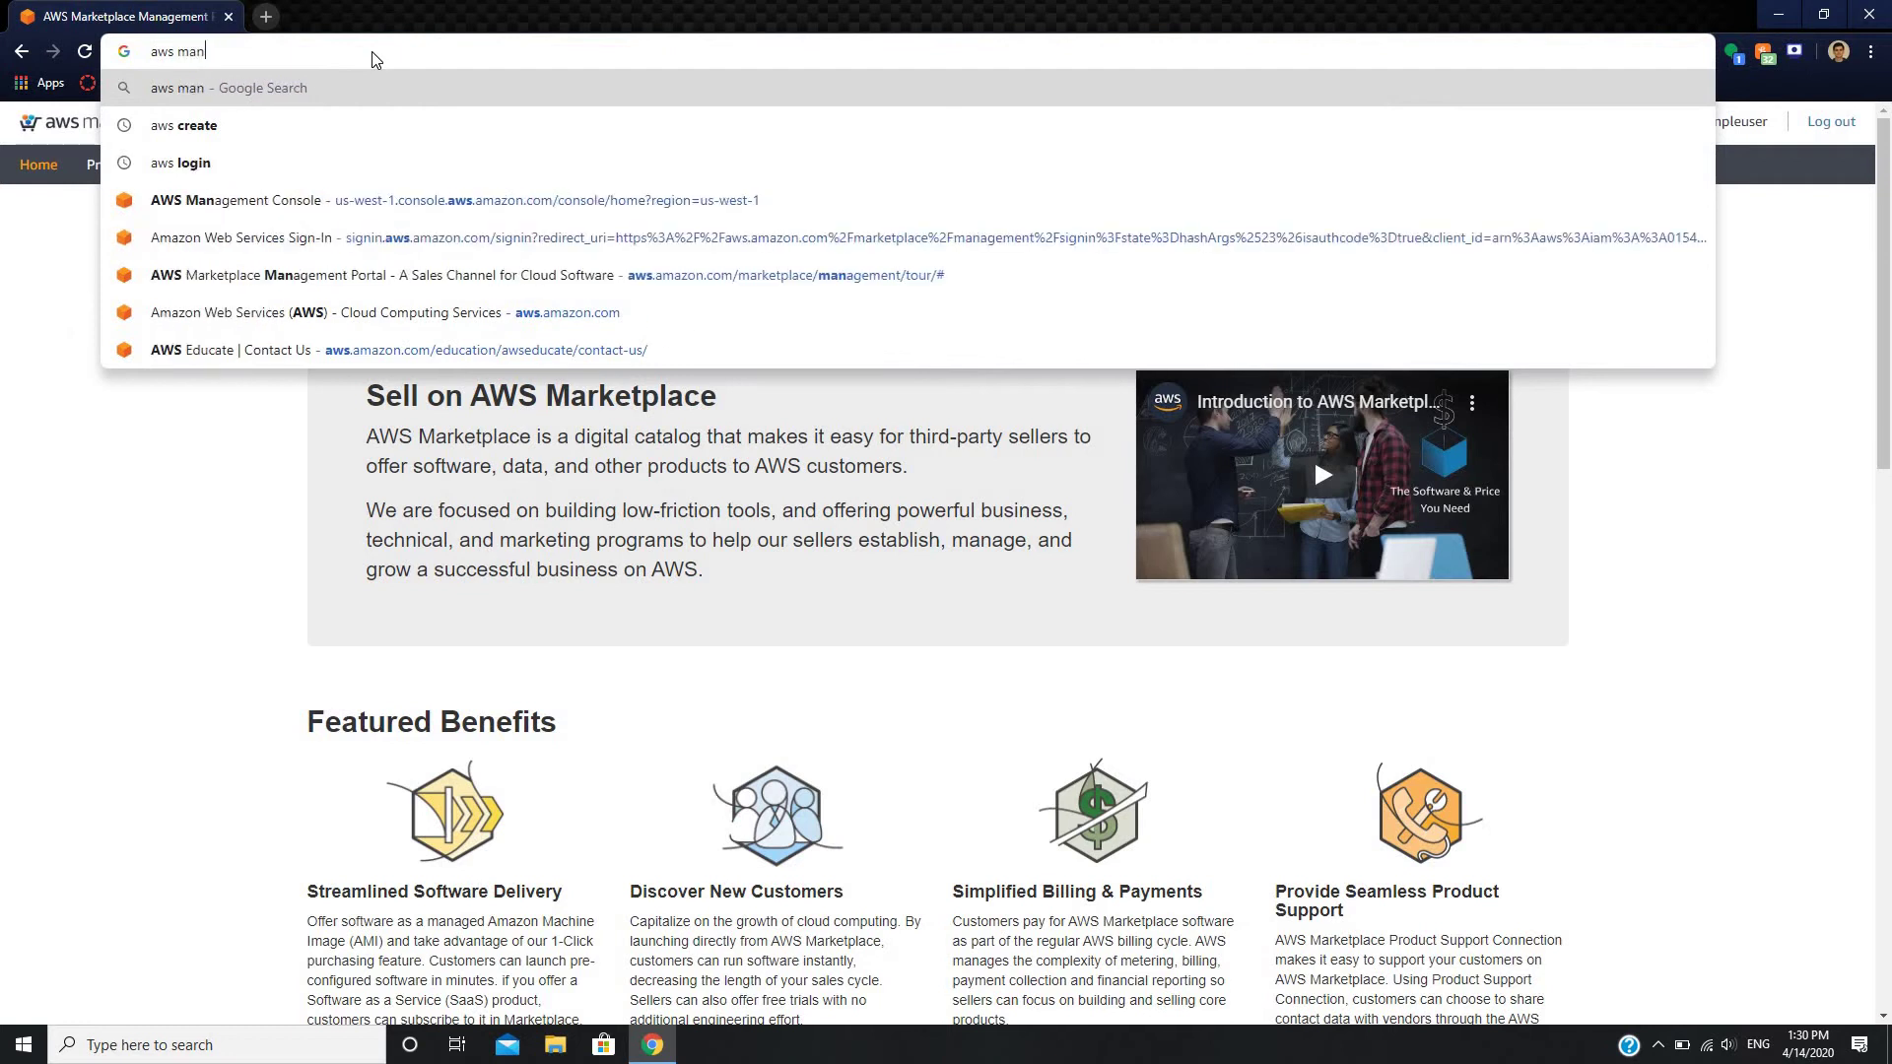
type("ageme")
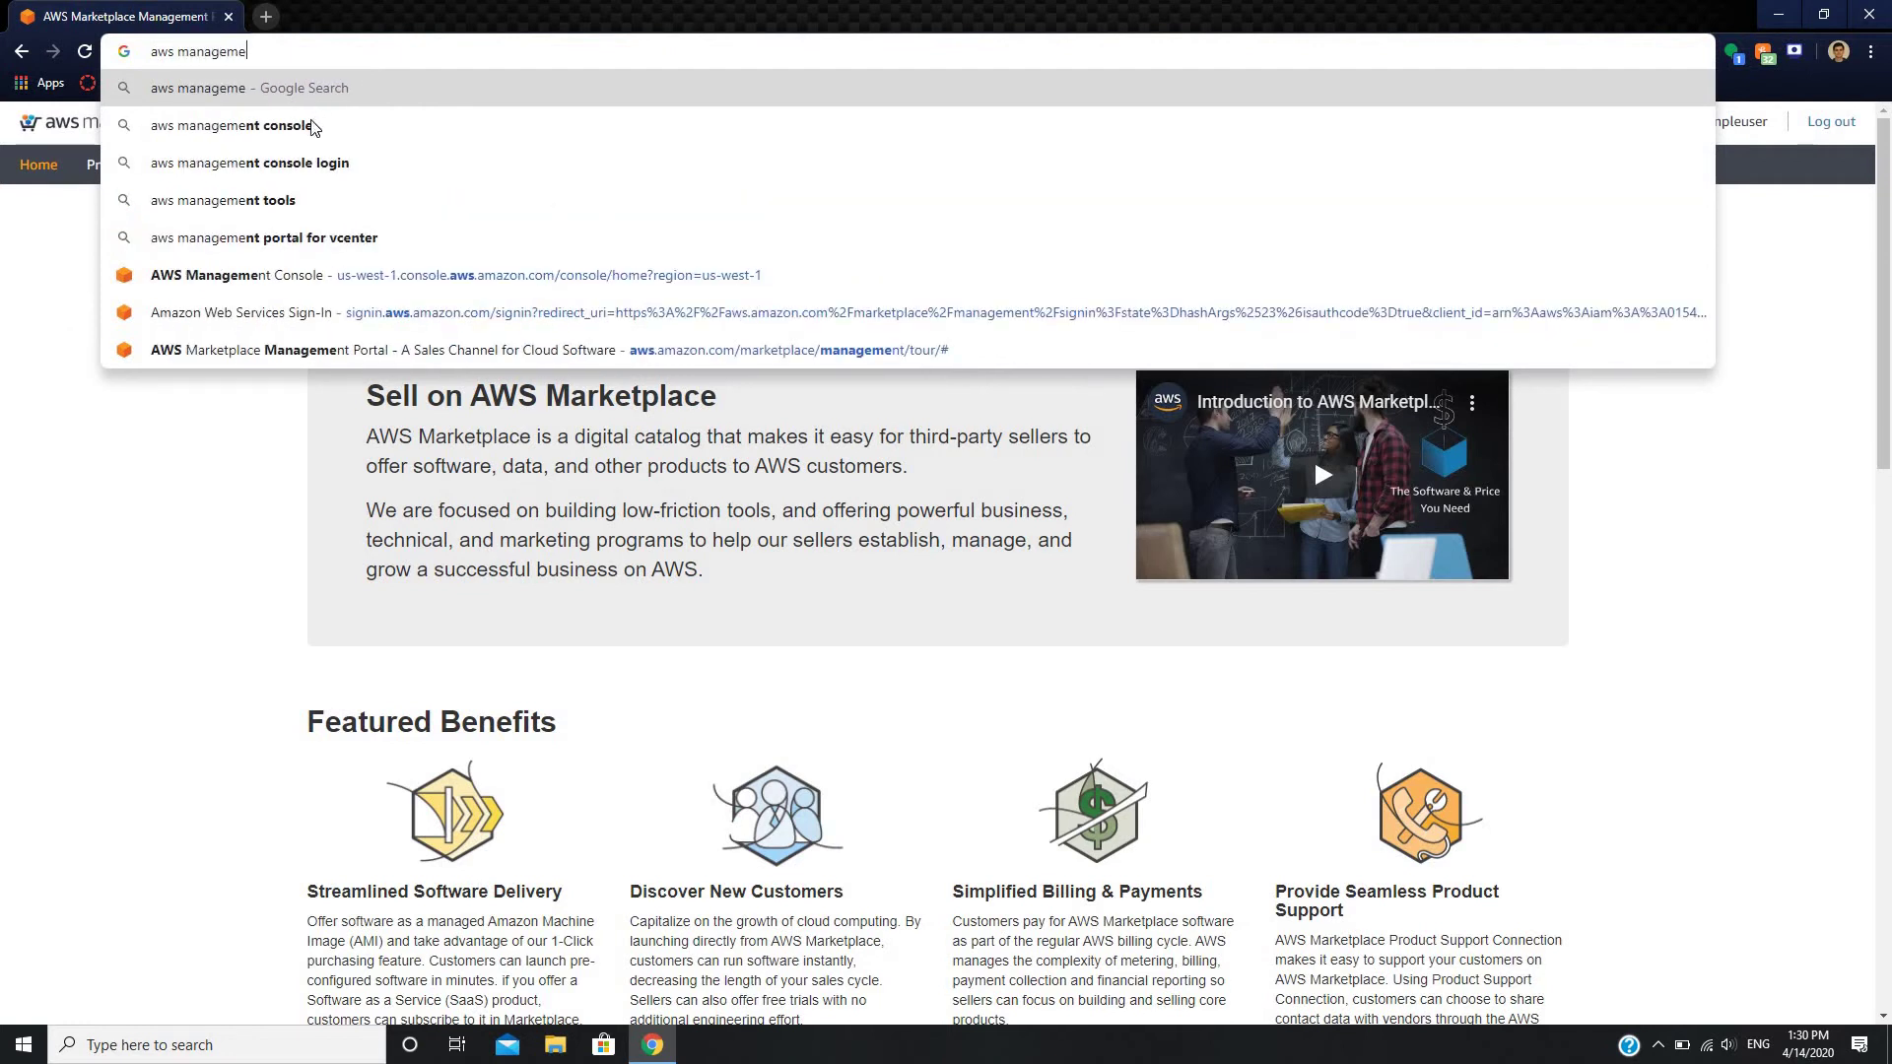
left_click(311, 127)
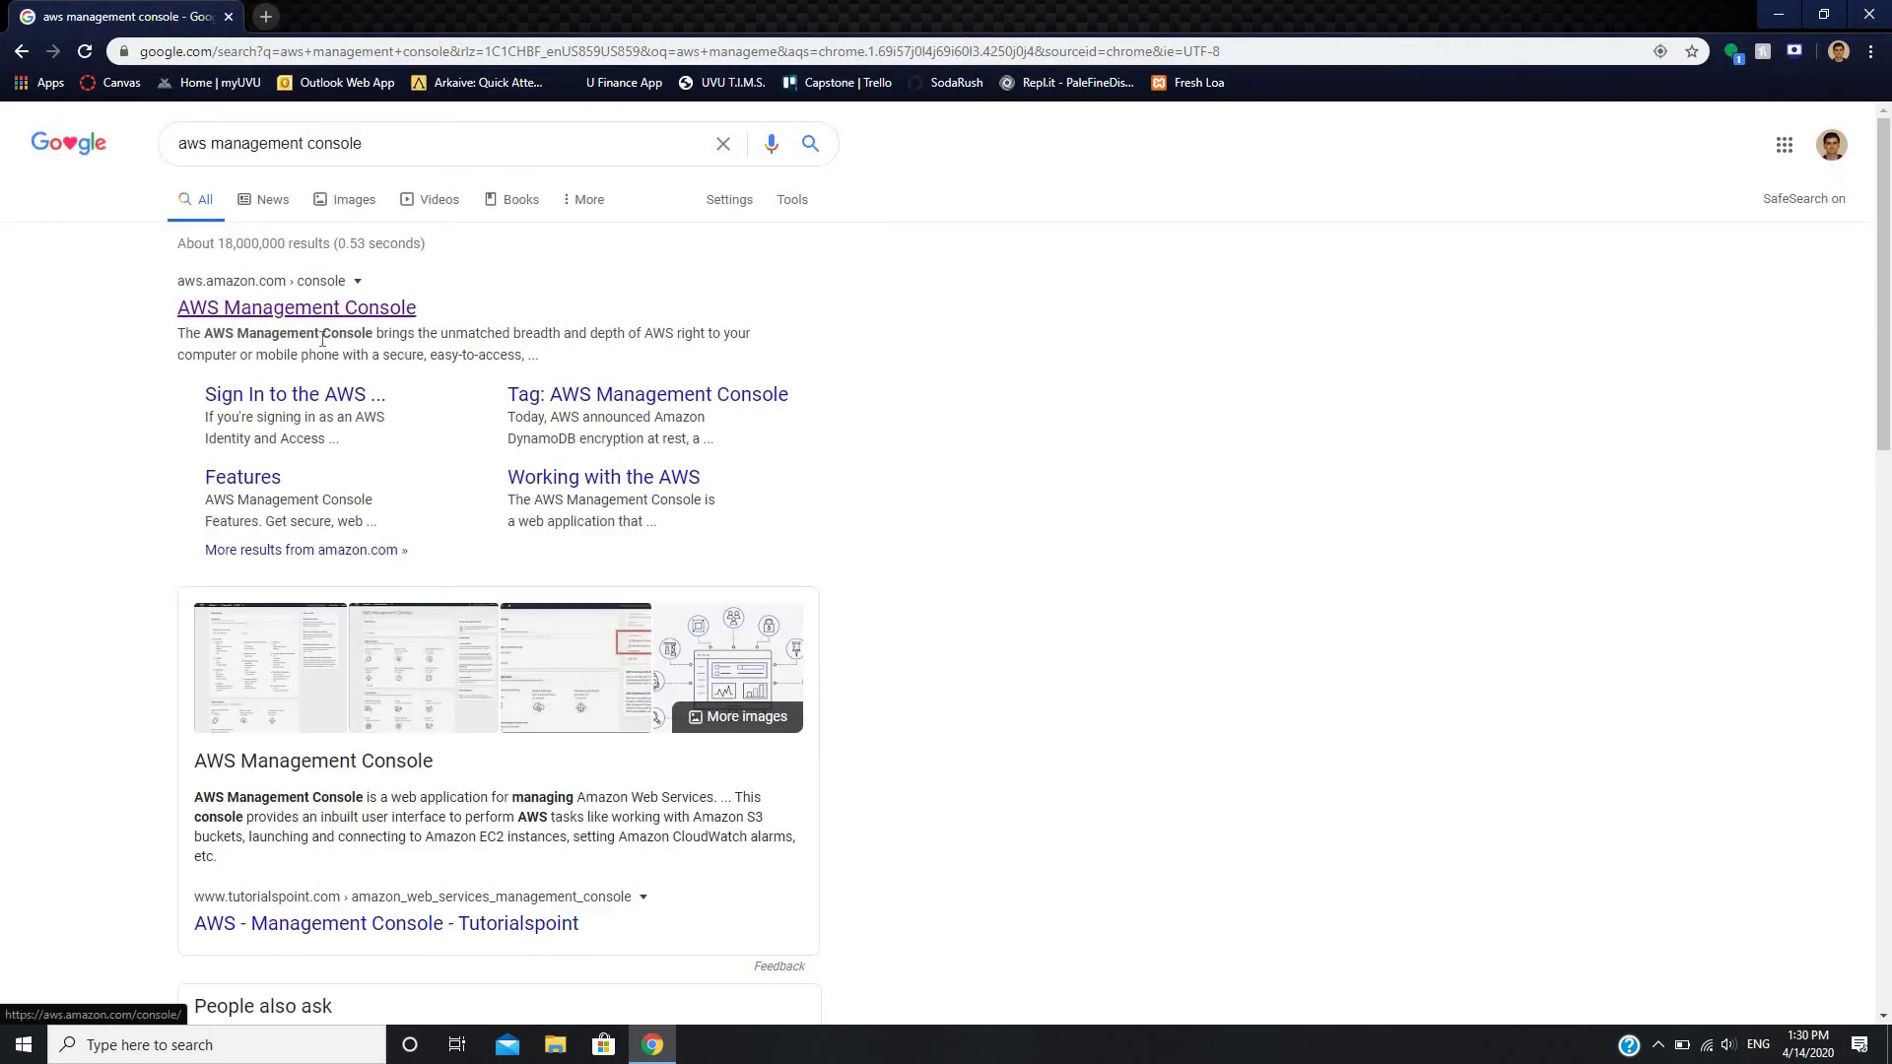
left_click(315, 309)
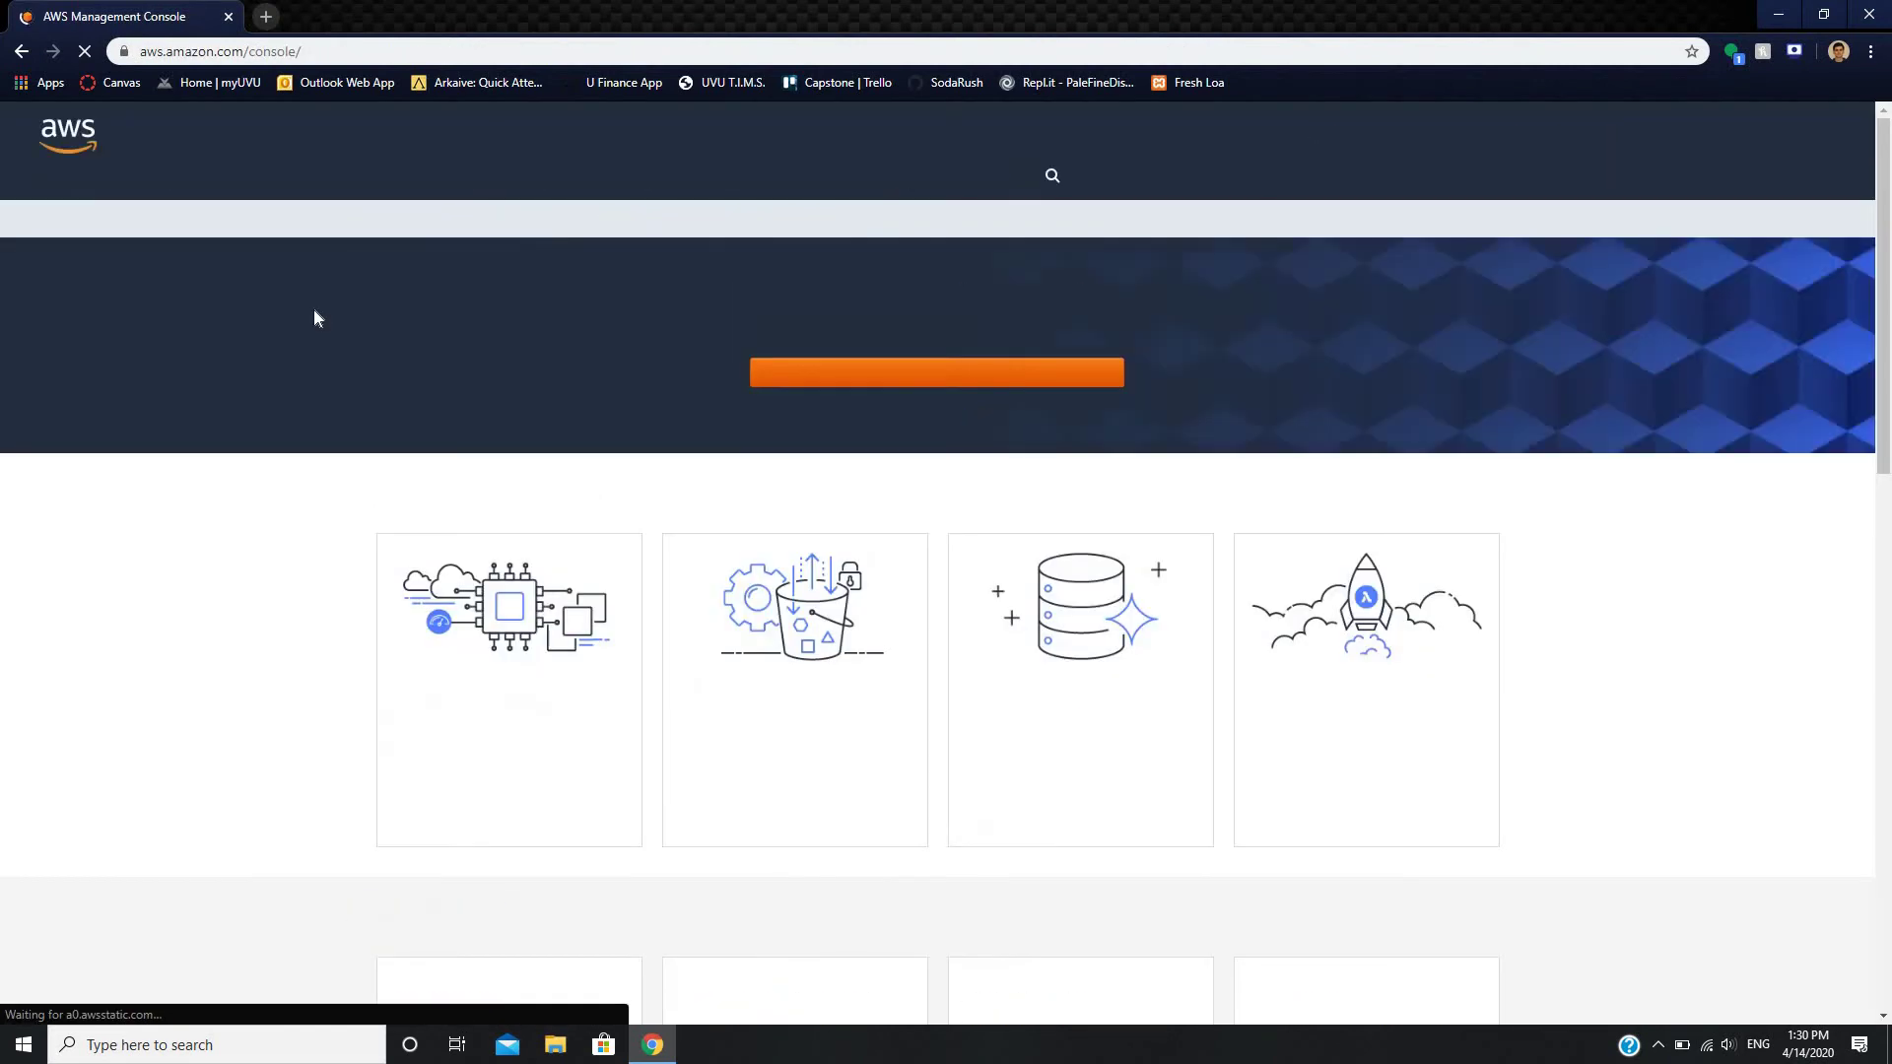
left_click(1726, 149)
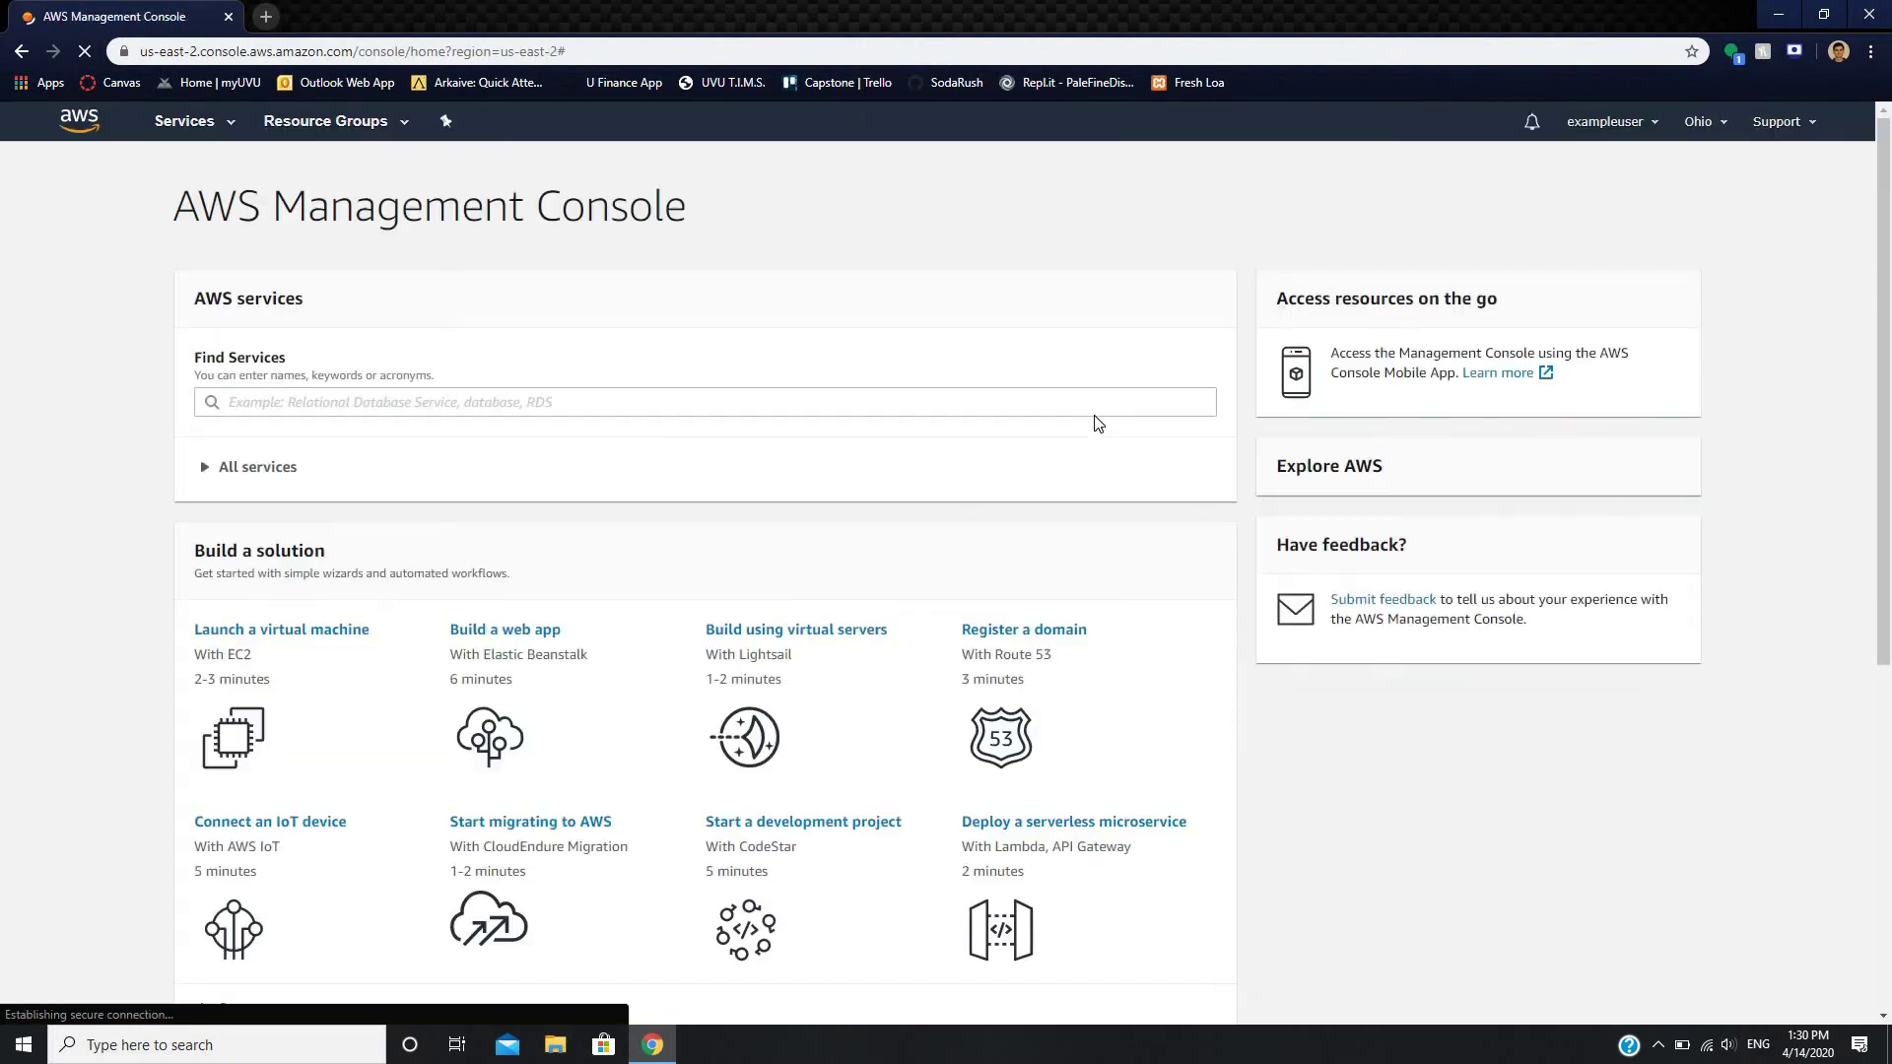
left_click(1608, 121)
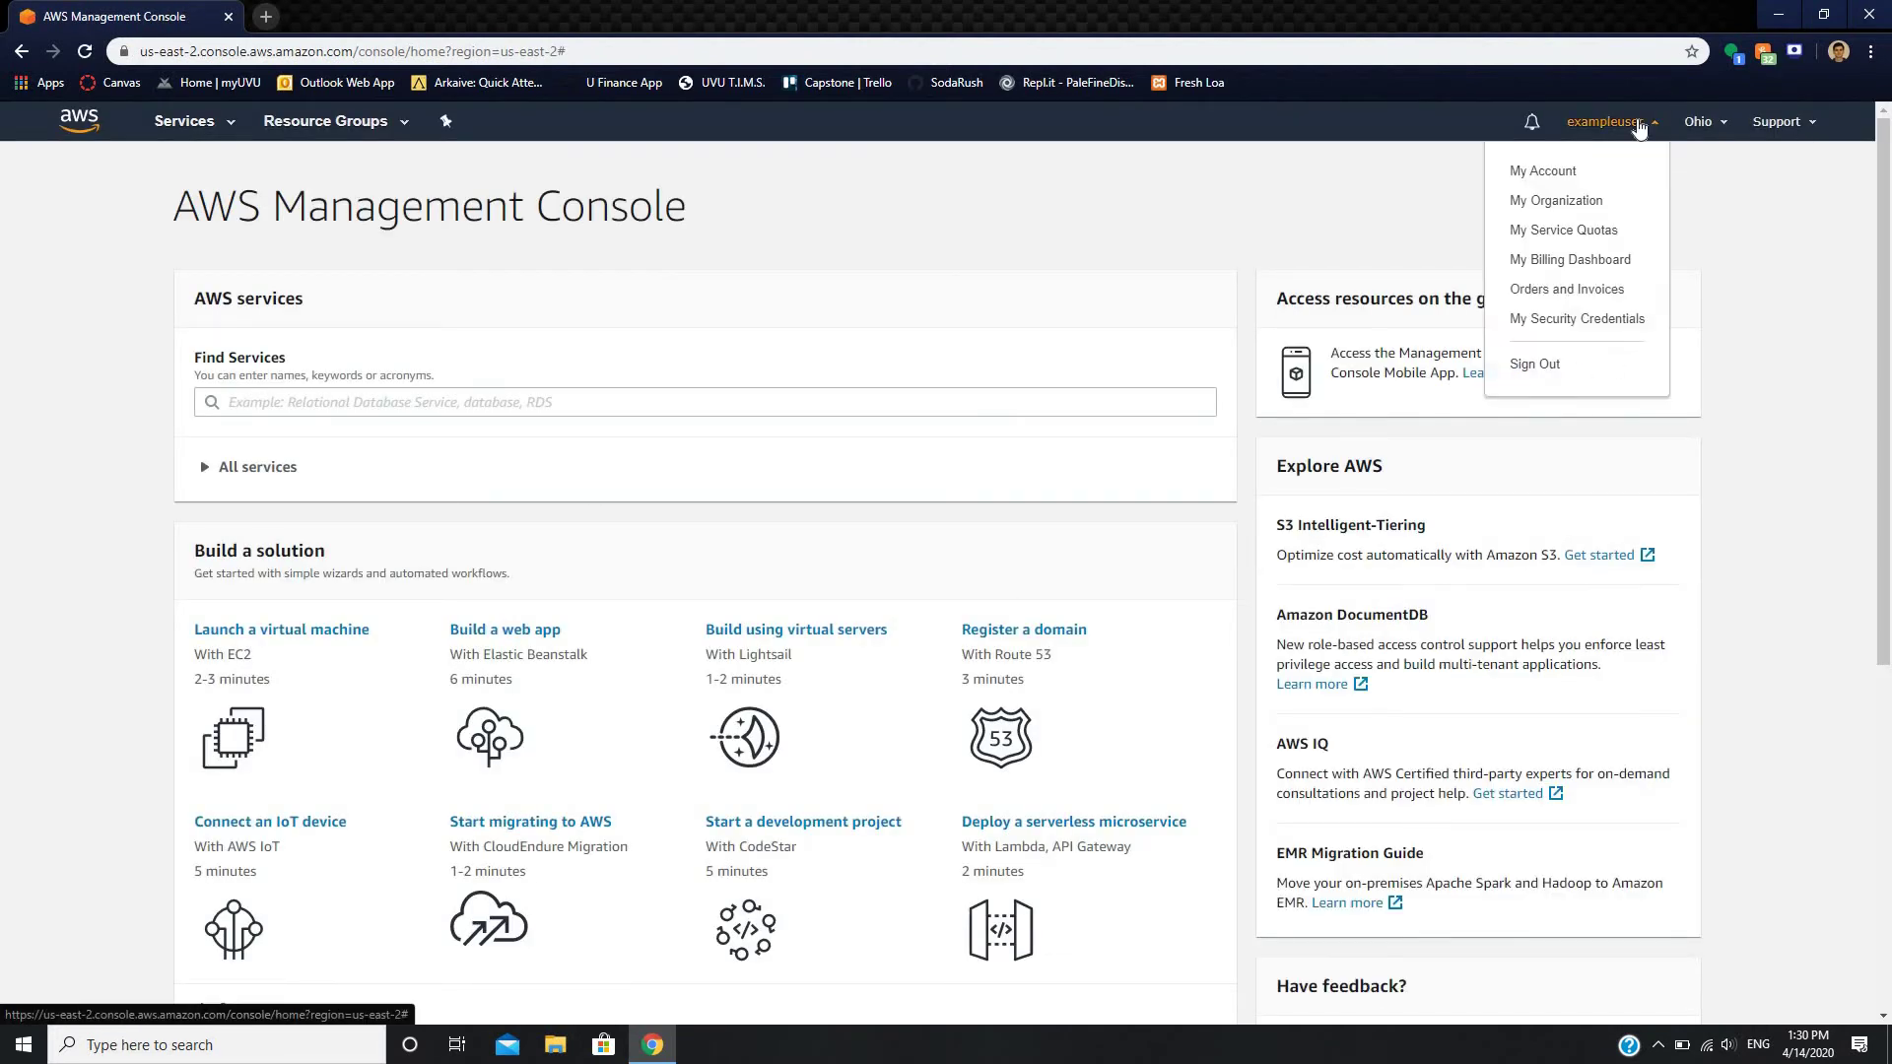
left_click(1596, 266)
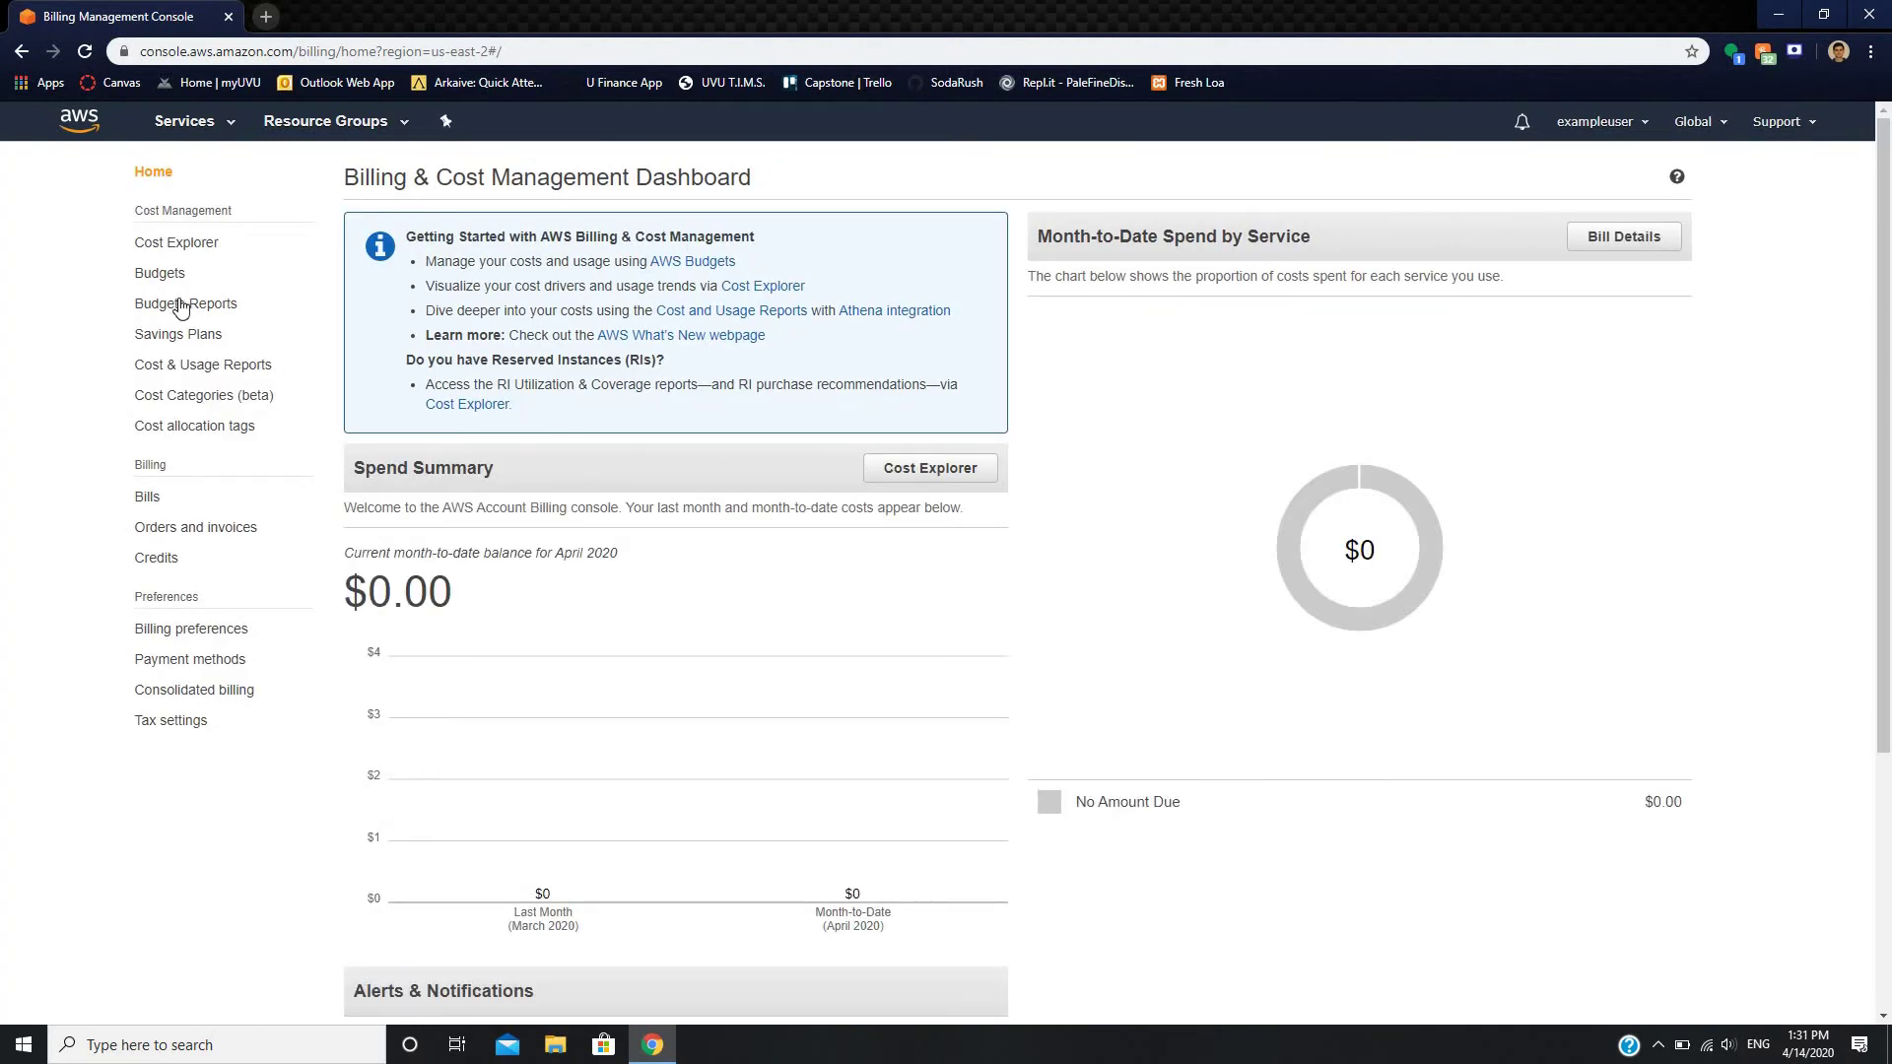
left_click(176, 243)
left_click(214, 661)
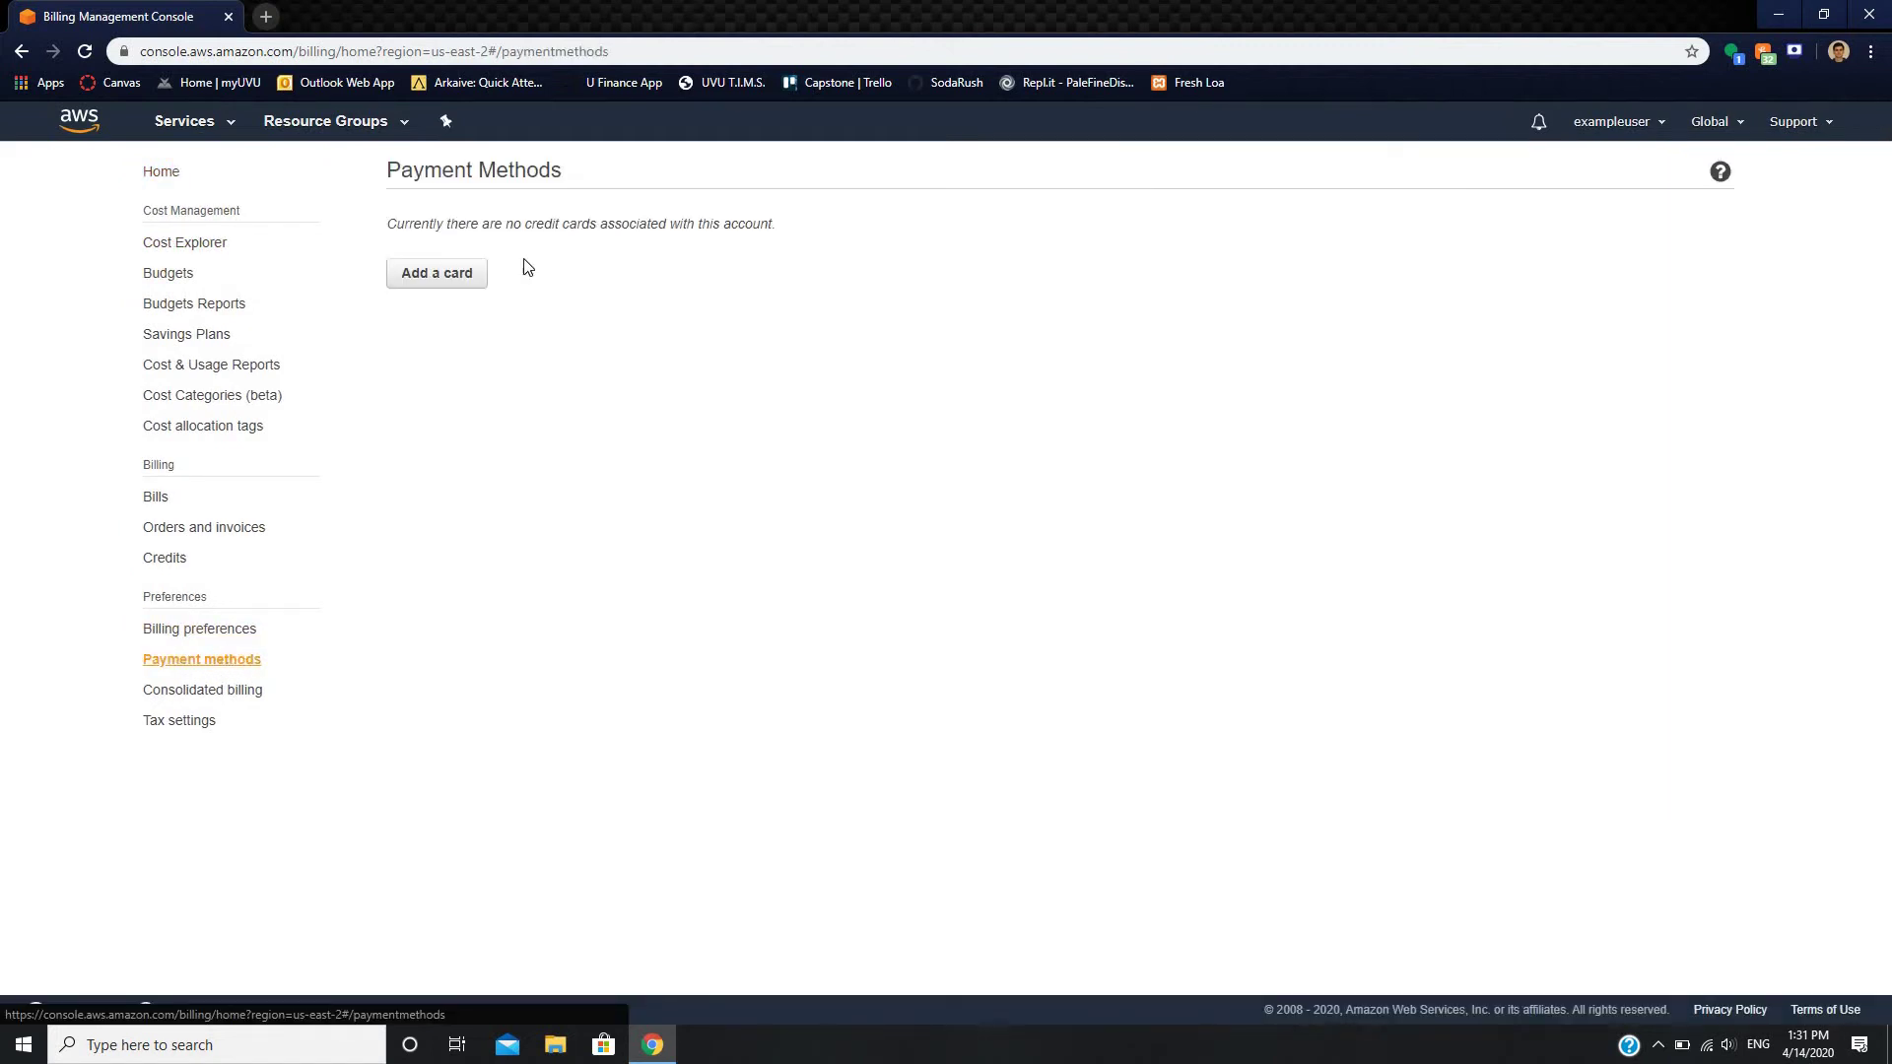
left_click(452, 278)
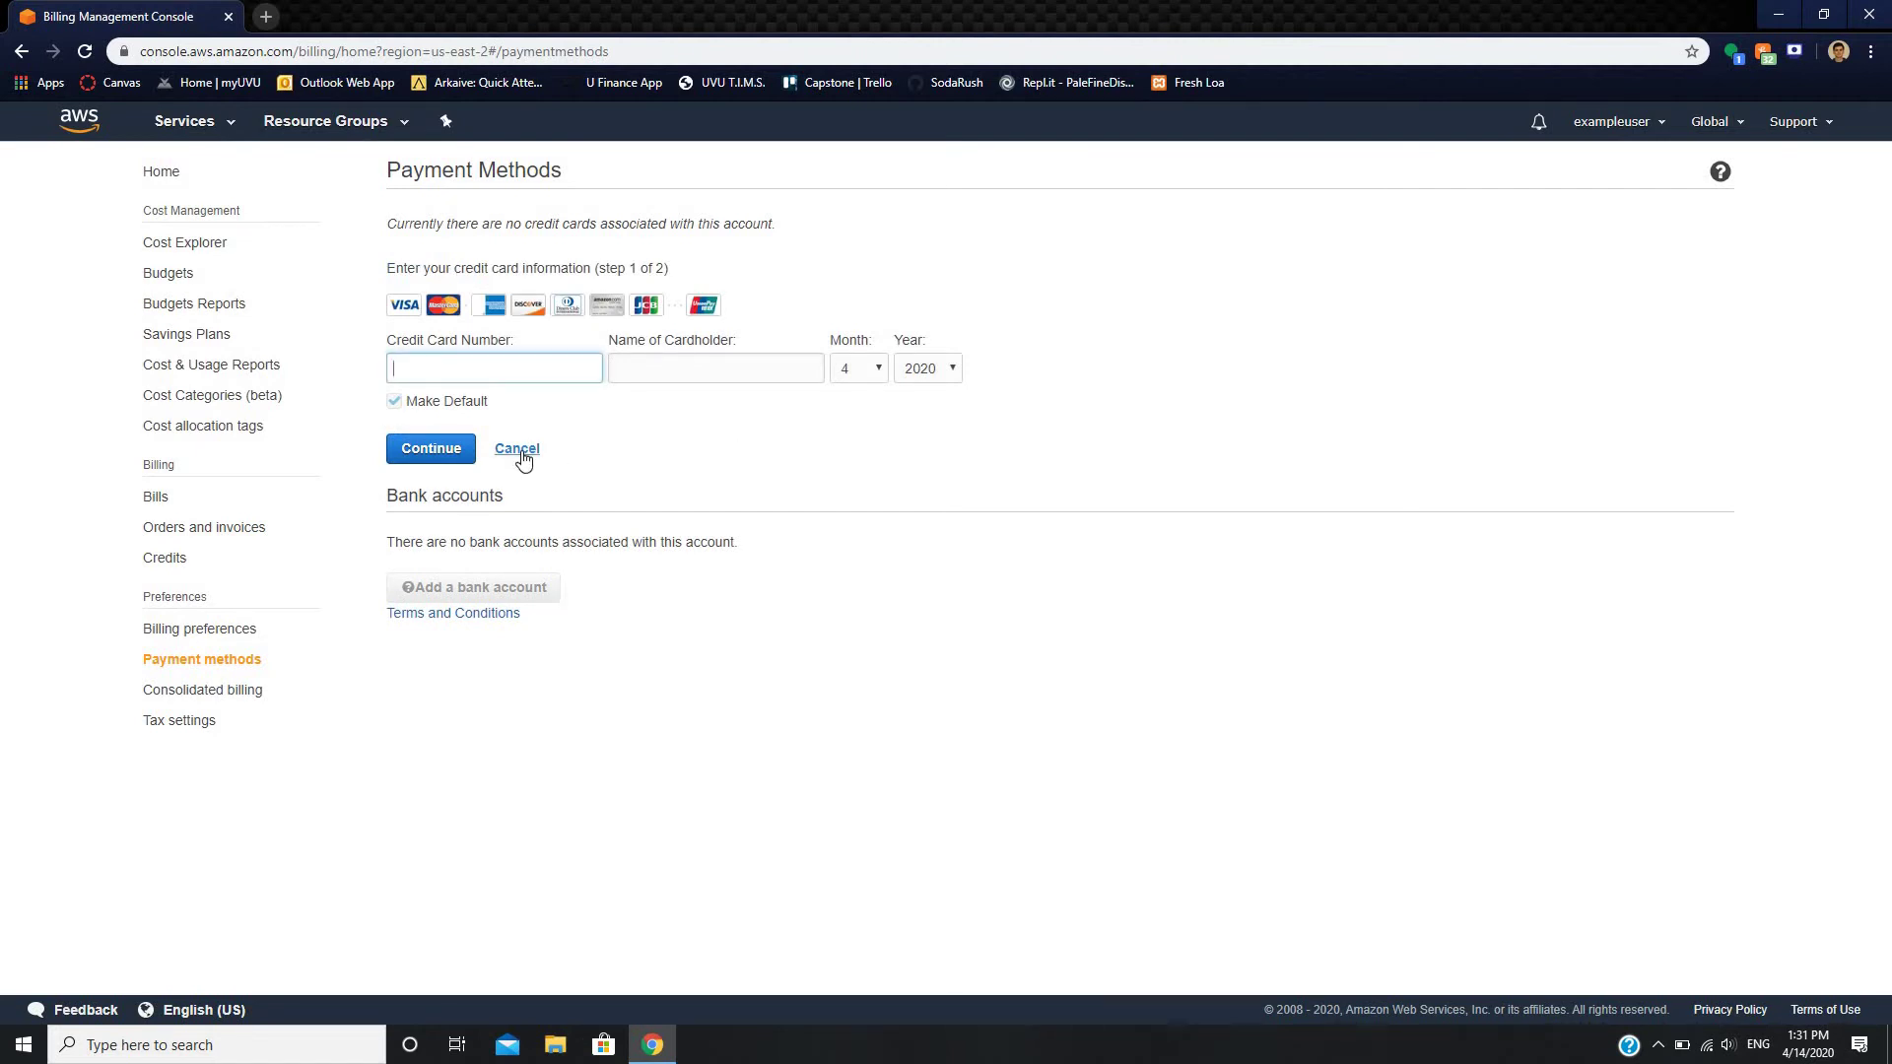
left_click(78, 123)
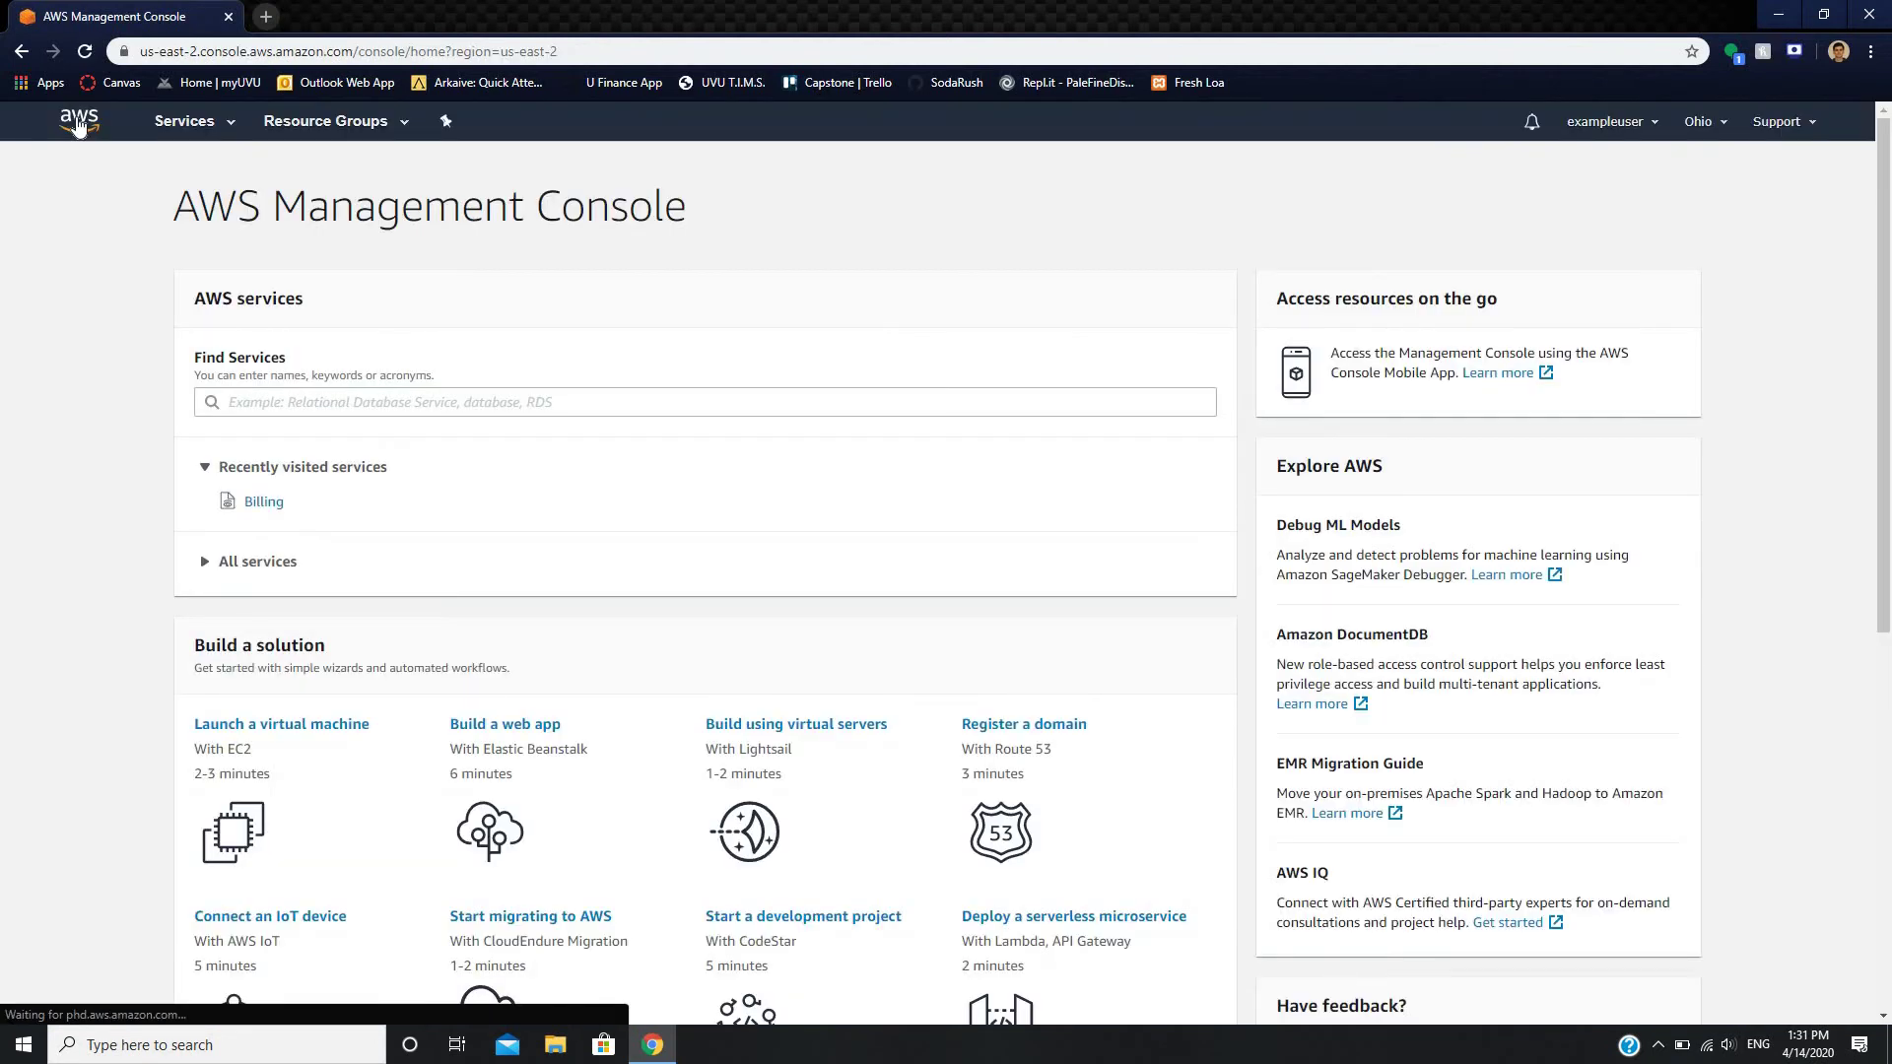
- Open EC2 from the full services list, then return to console home and browse All services
left_click(209, 564)
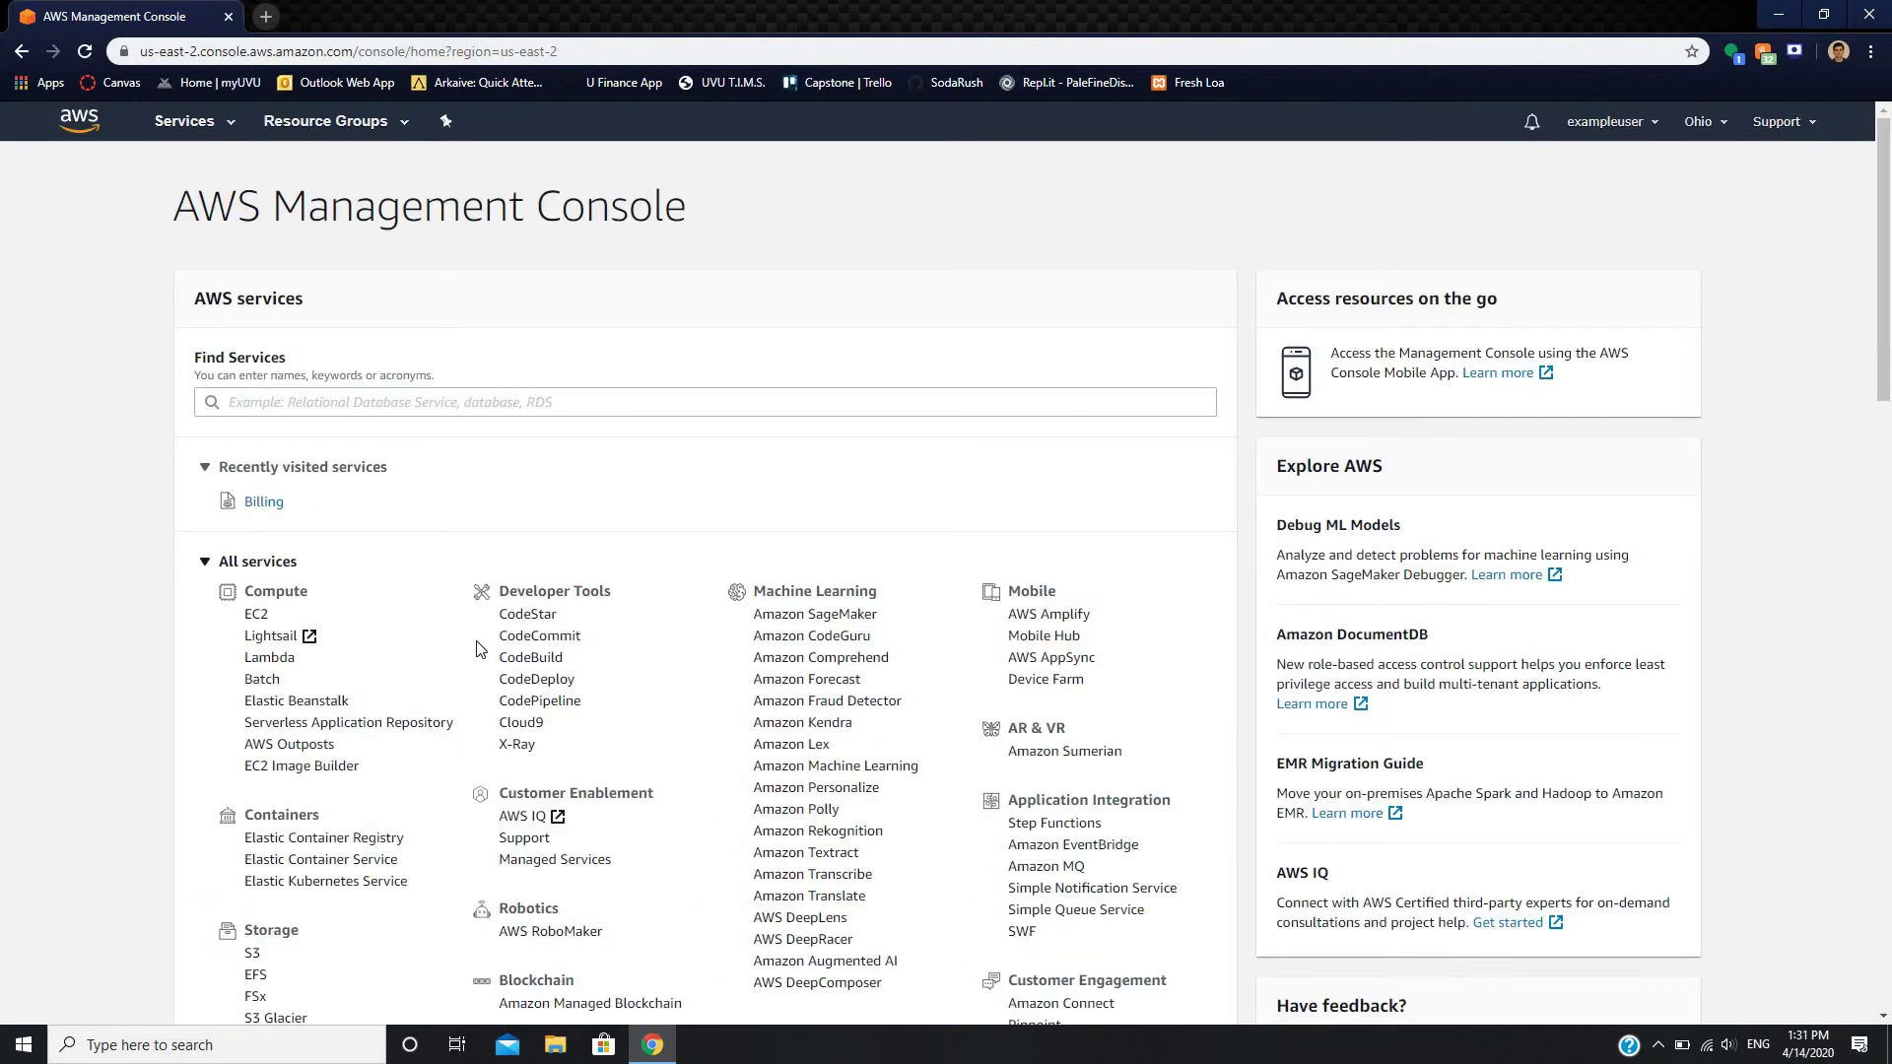
left_click(256, 616)
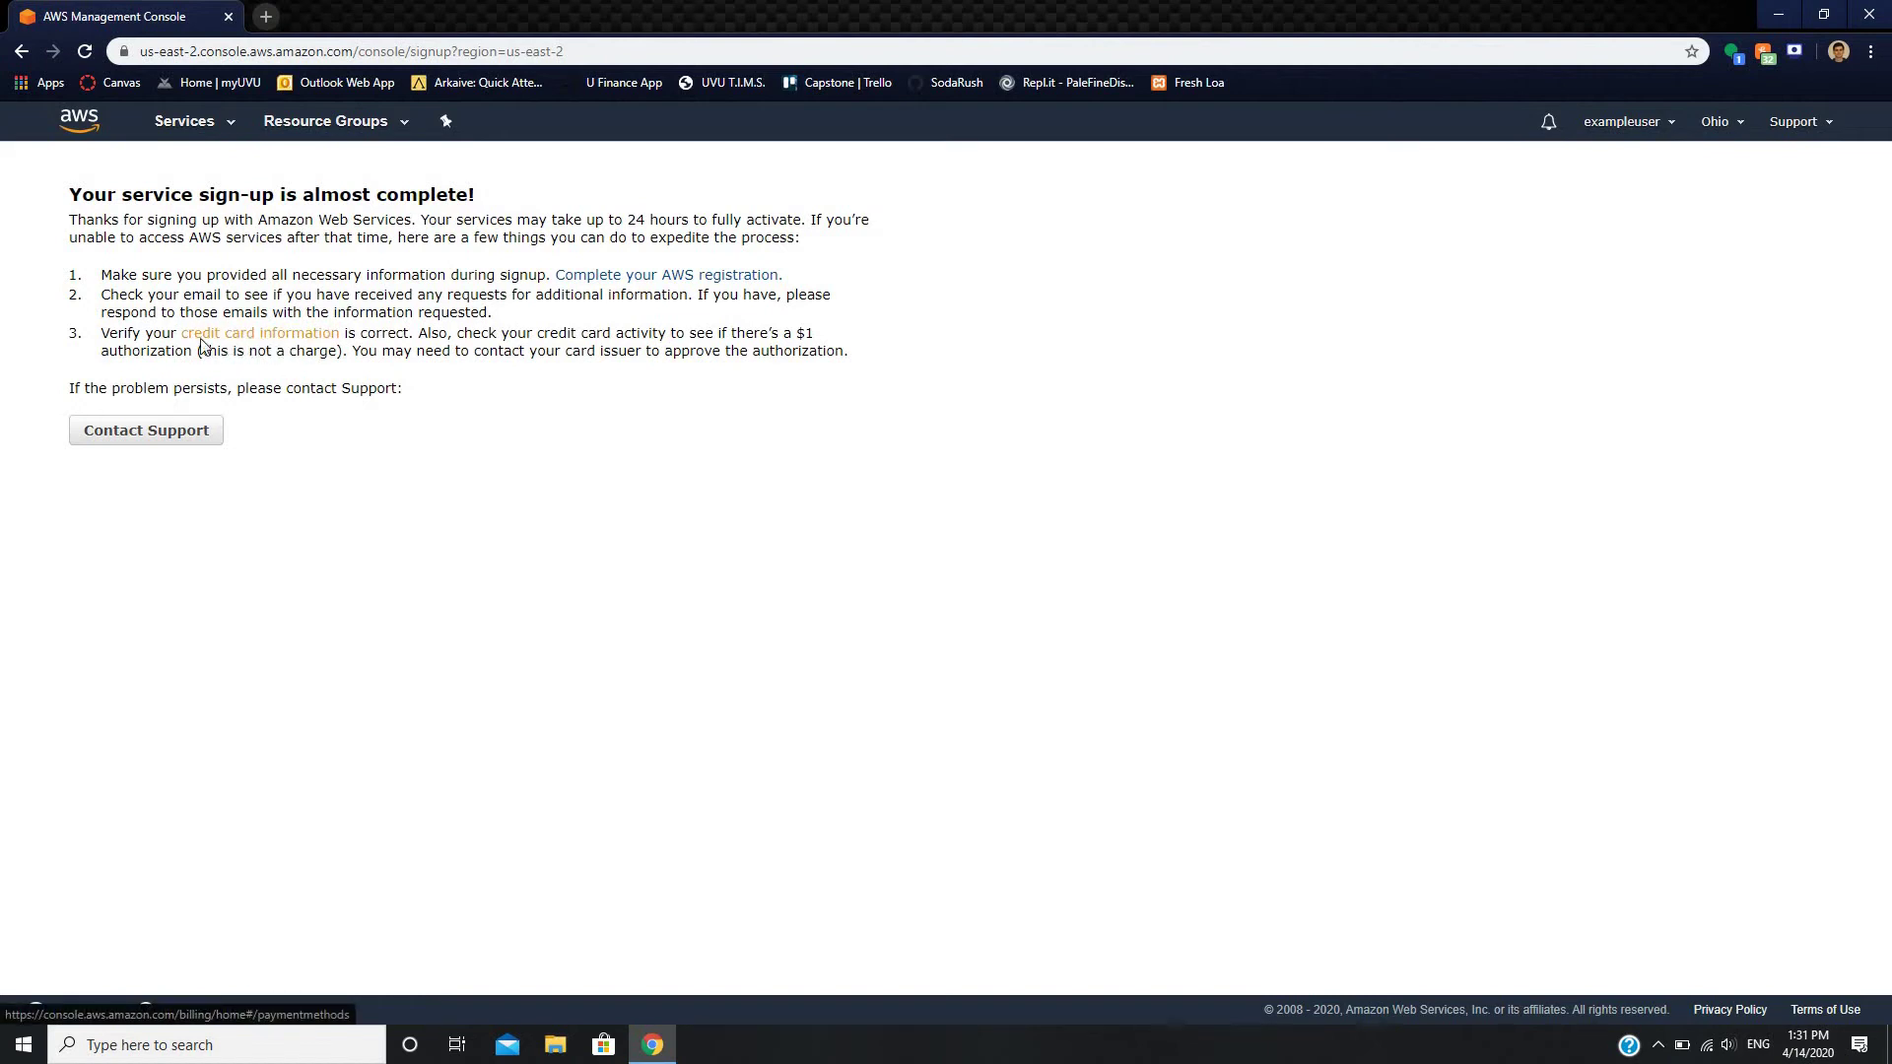
left_click(79, 120)
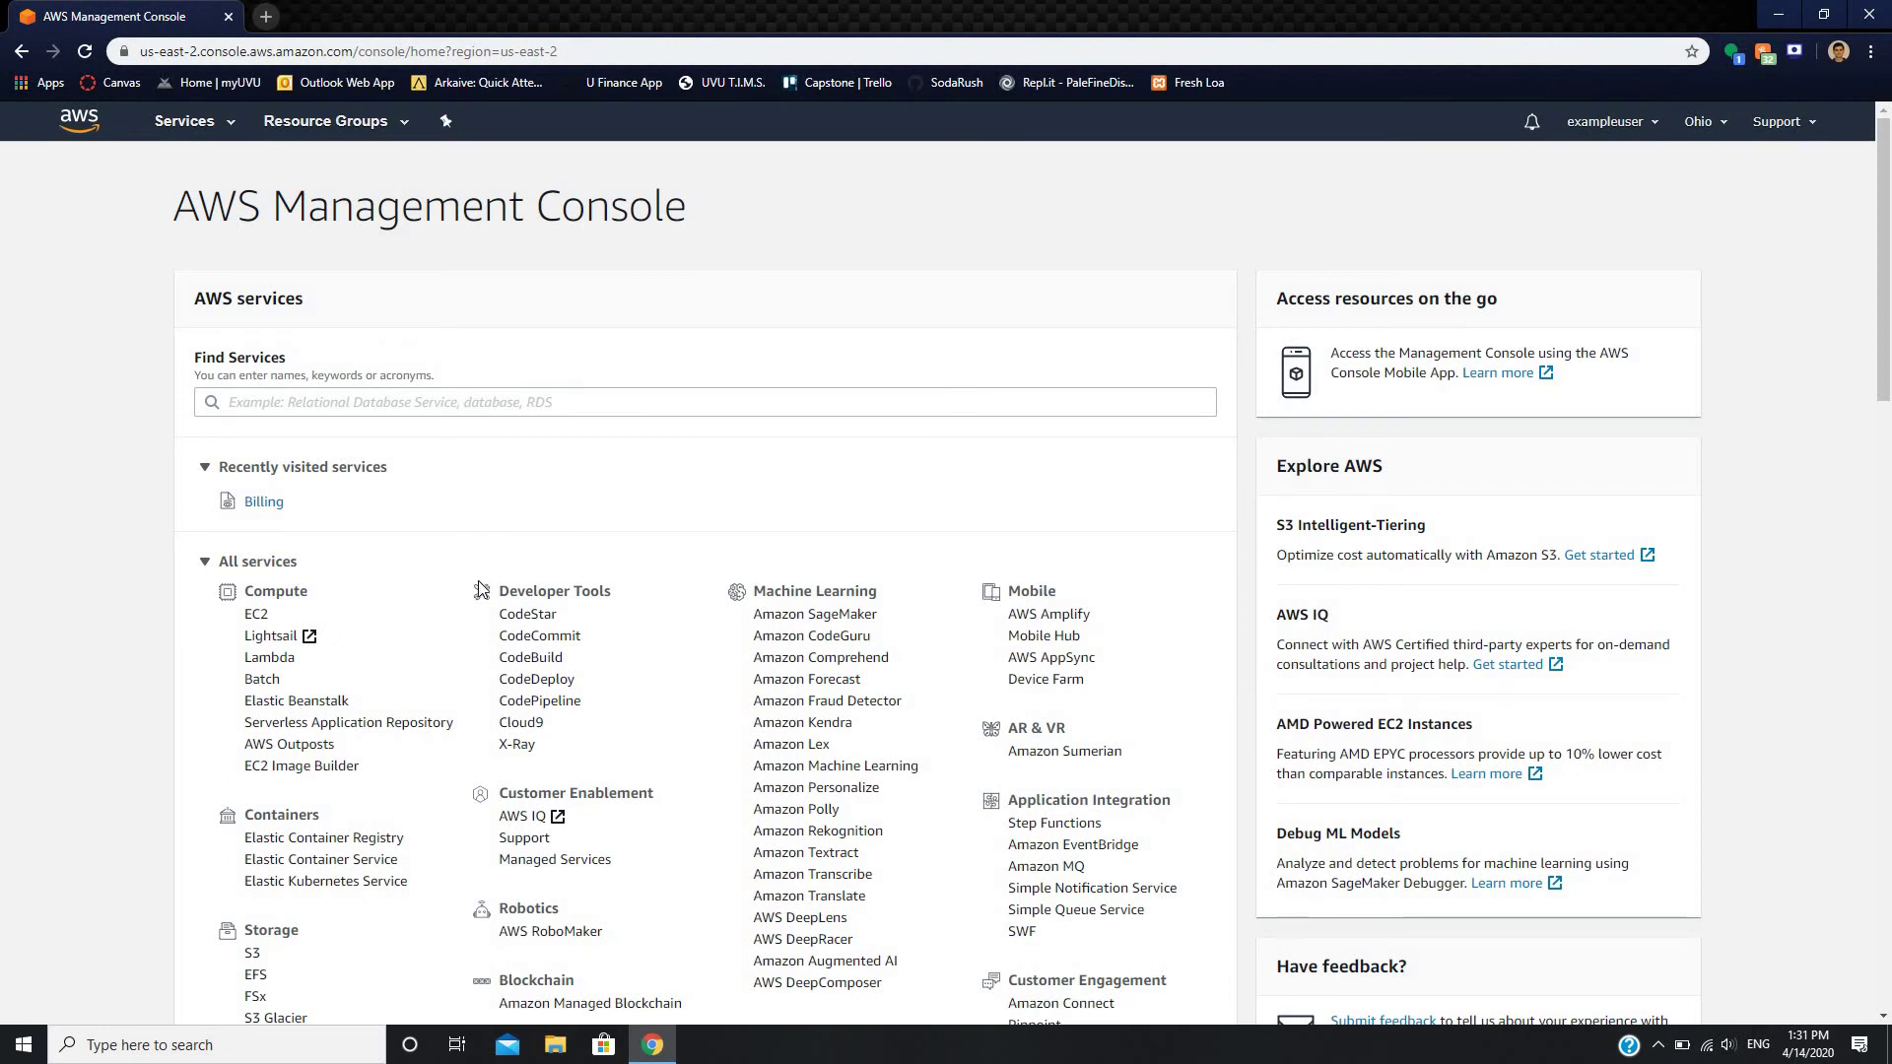
scroll(919, 537, "down", 2)
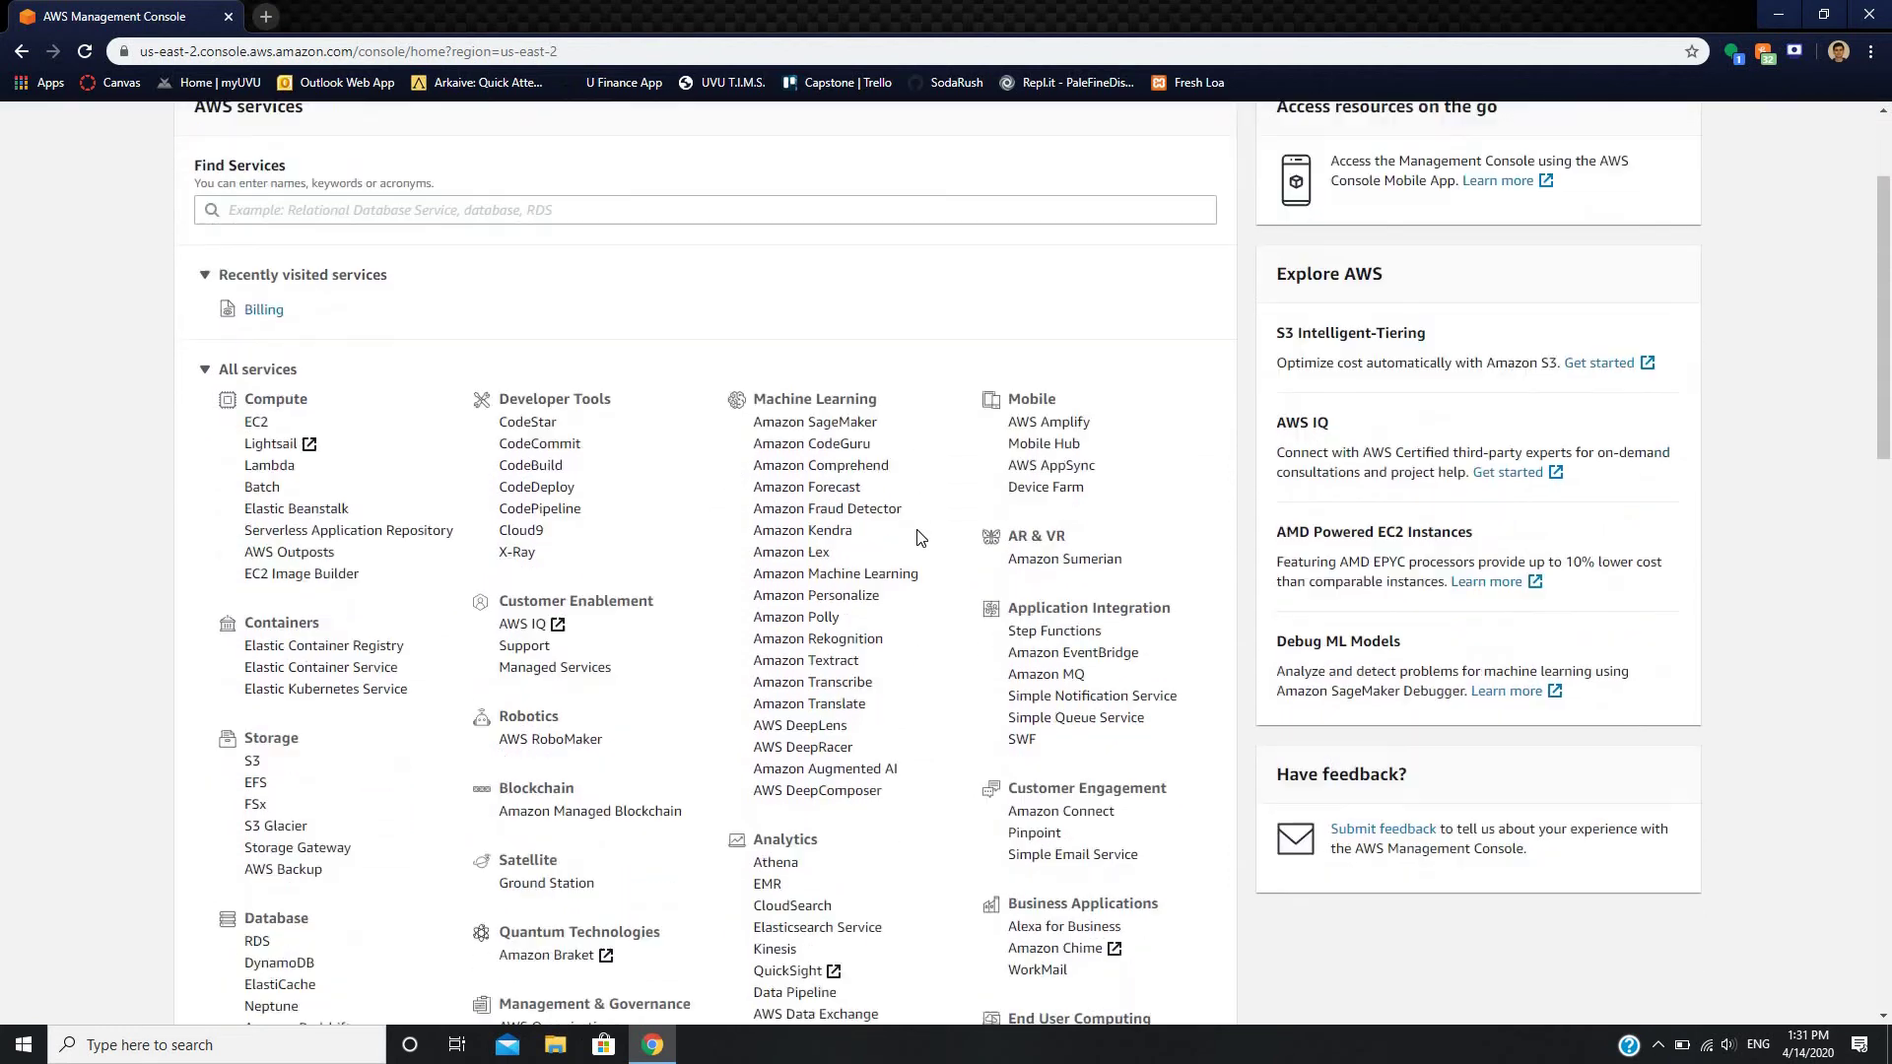
scroll(919, 537, "down", 2)
scroll(581, 726, "down", 2)
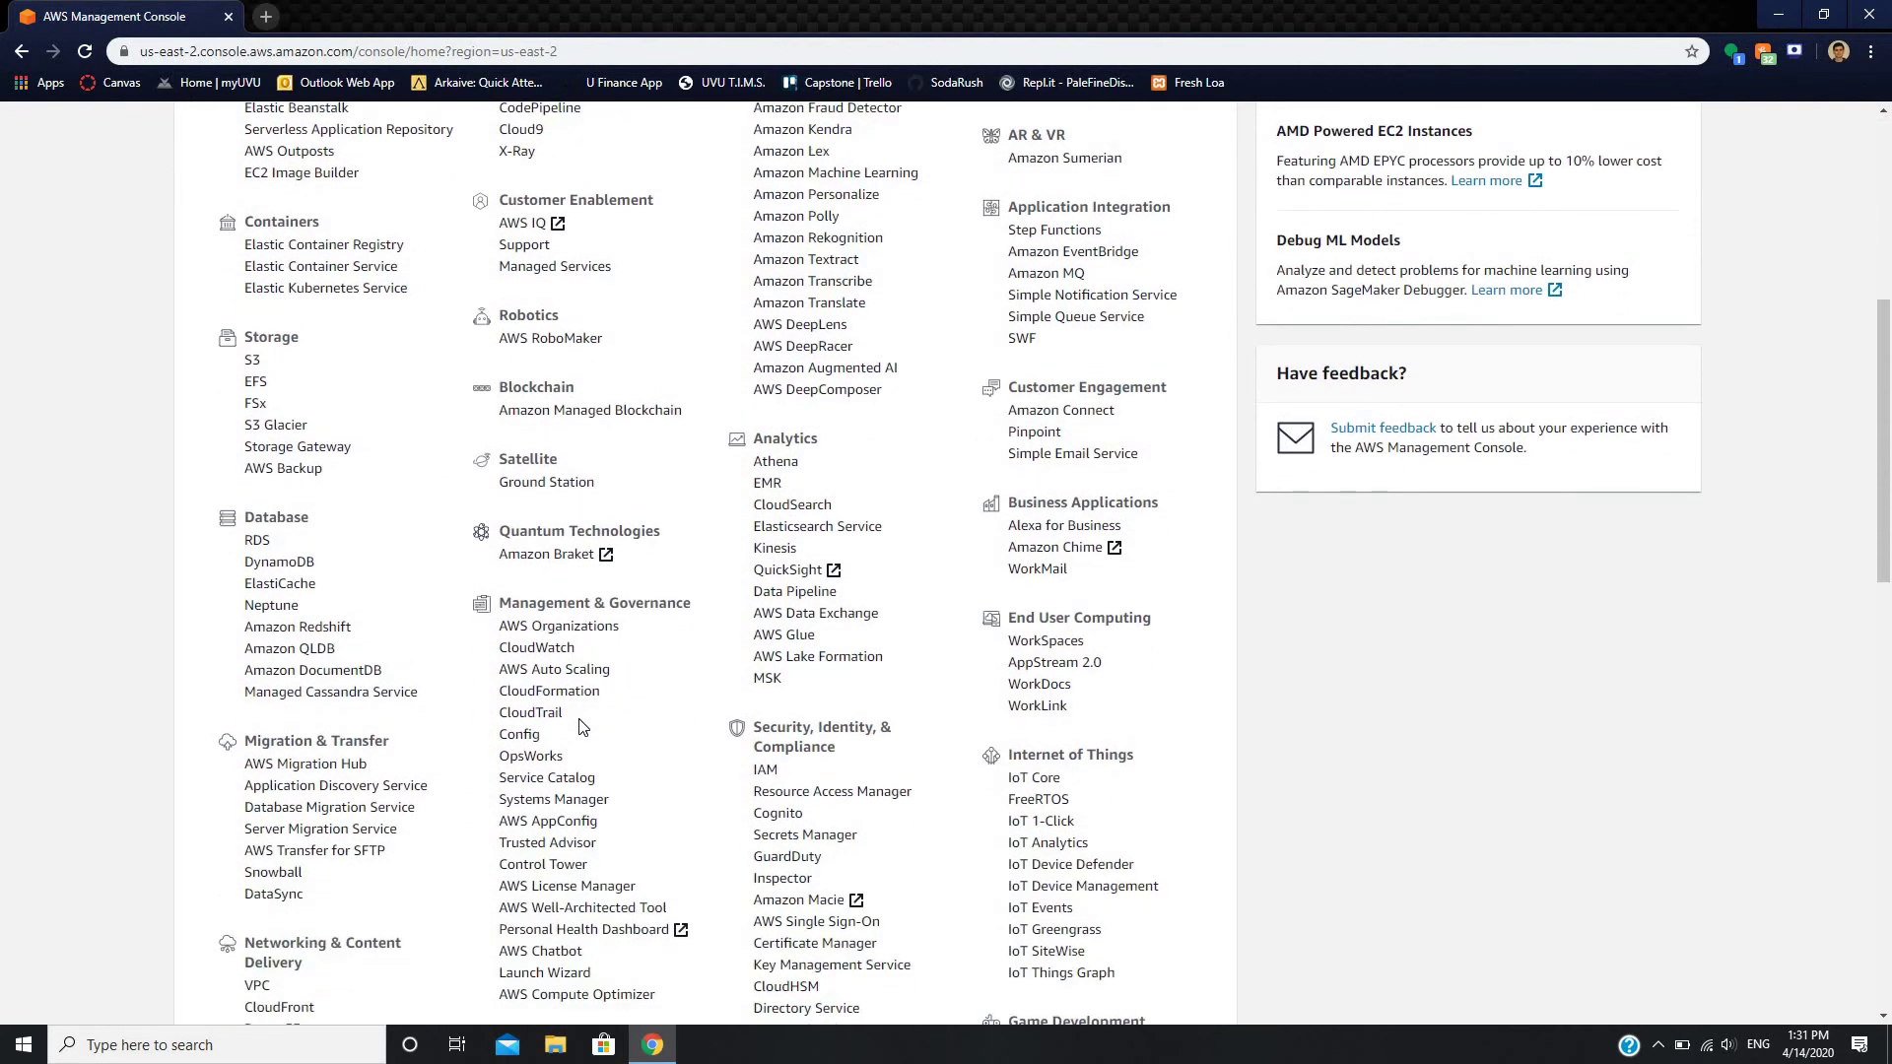
scroll(366, 537, "up", 6)
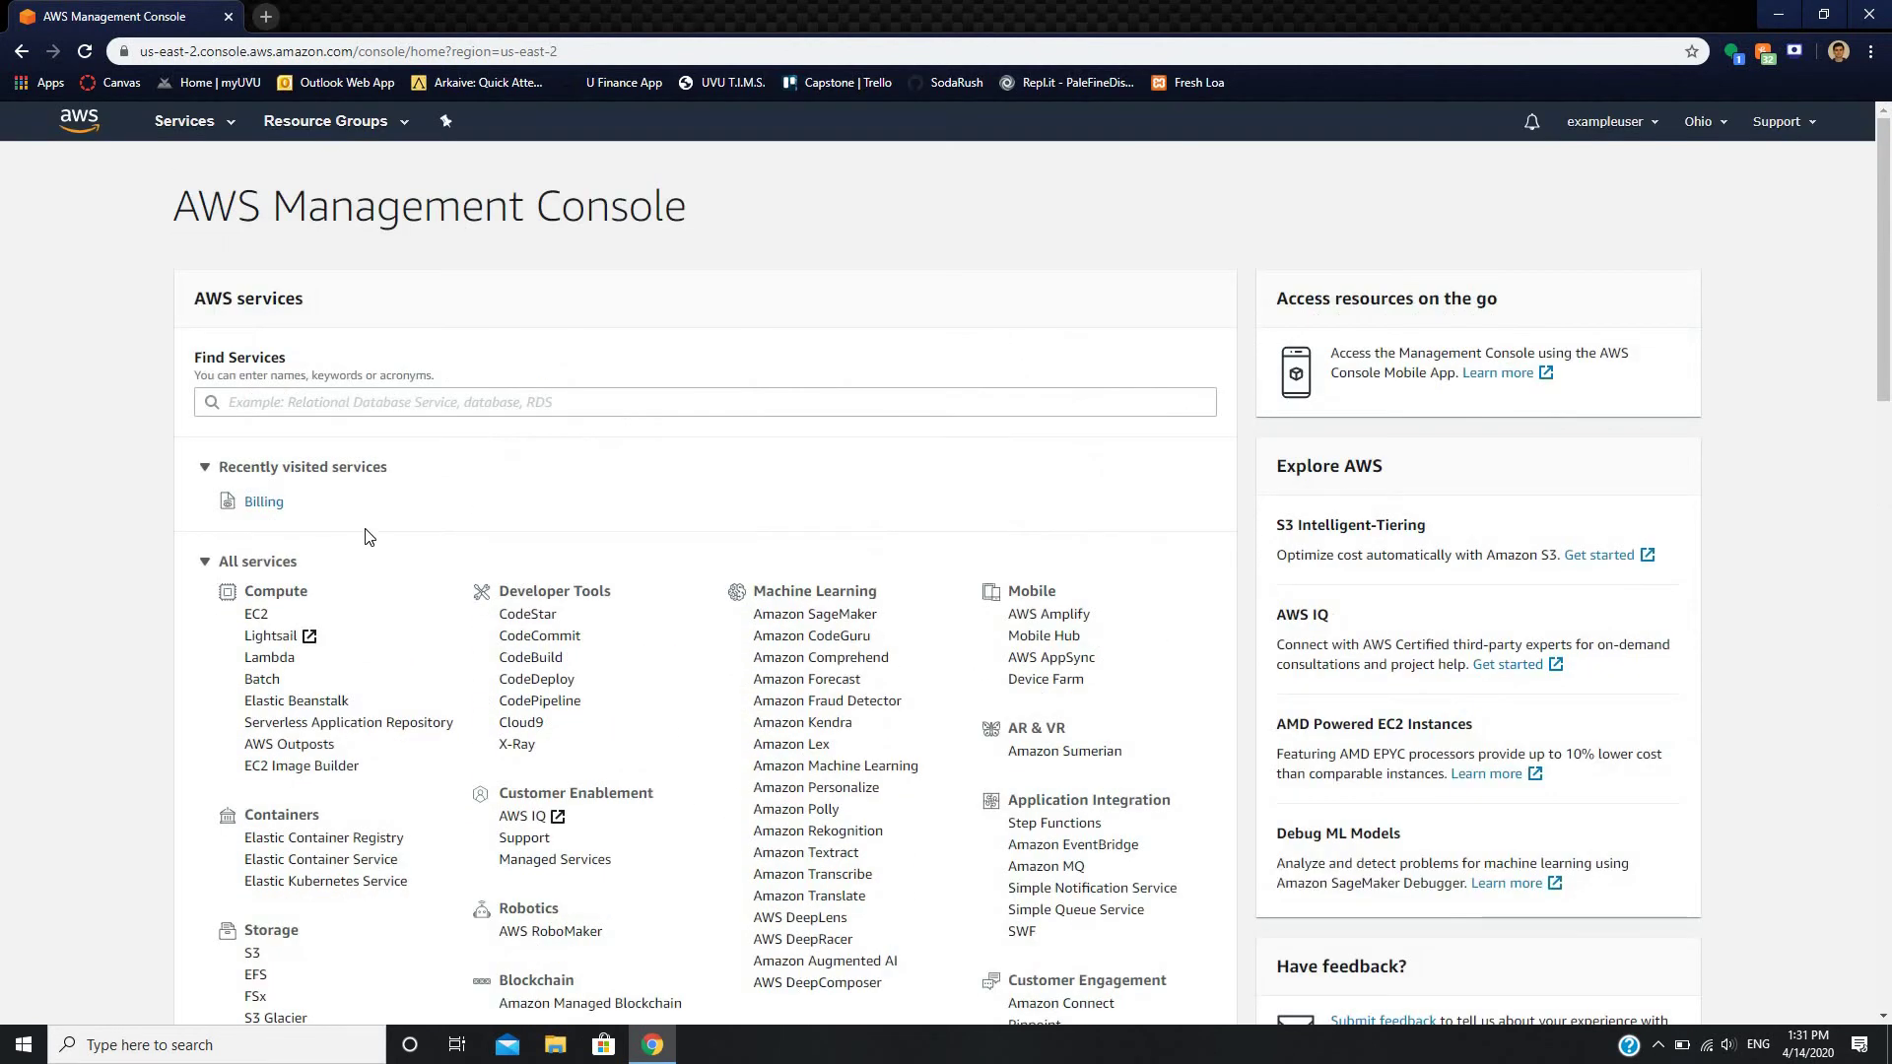
- Find IAM via the service search, go to Users under the individual IAM users advice, and choose Add user
left_click(411, 404)
type("IAM")
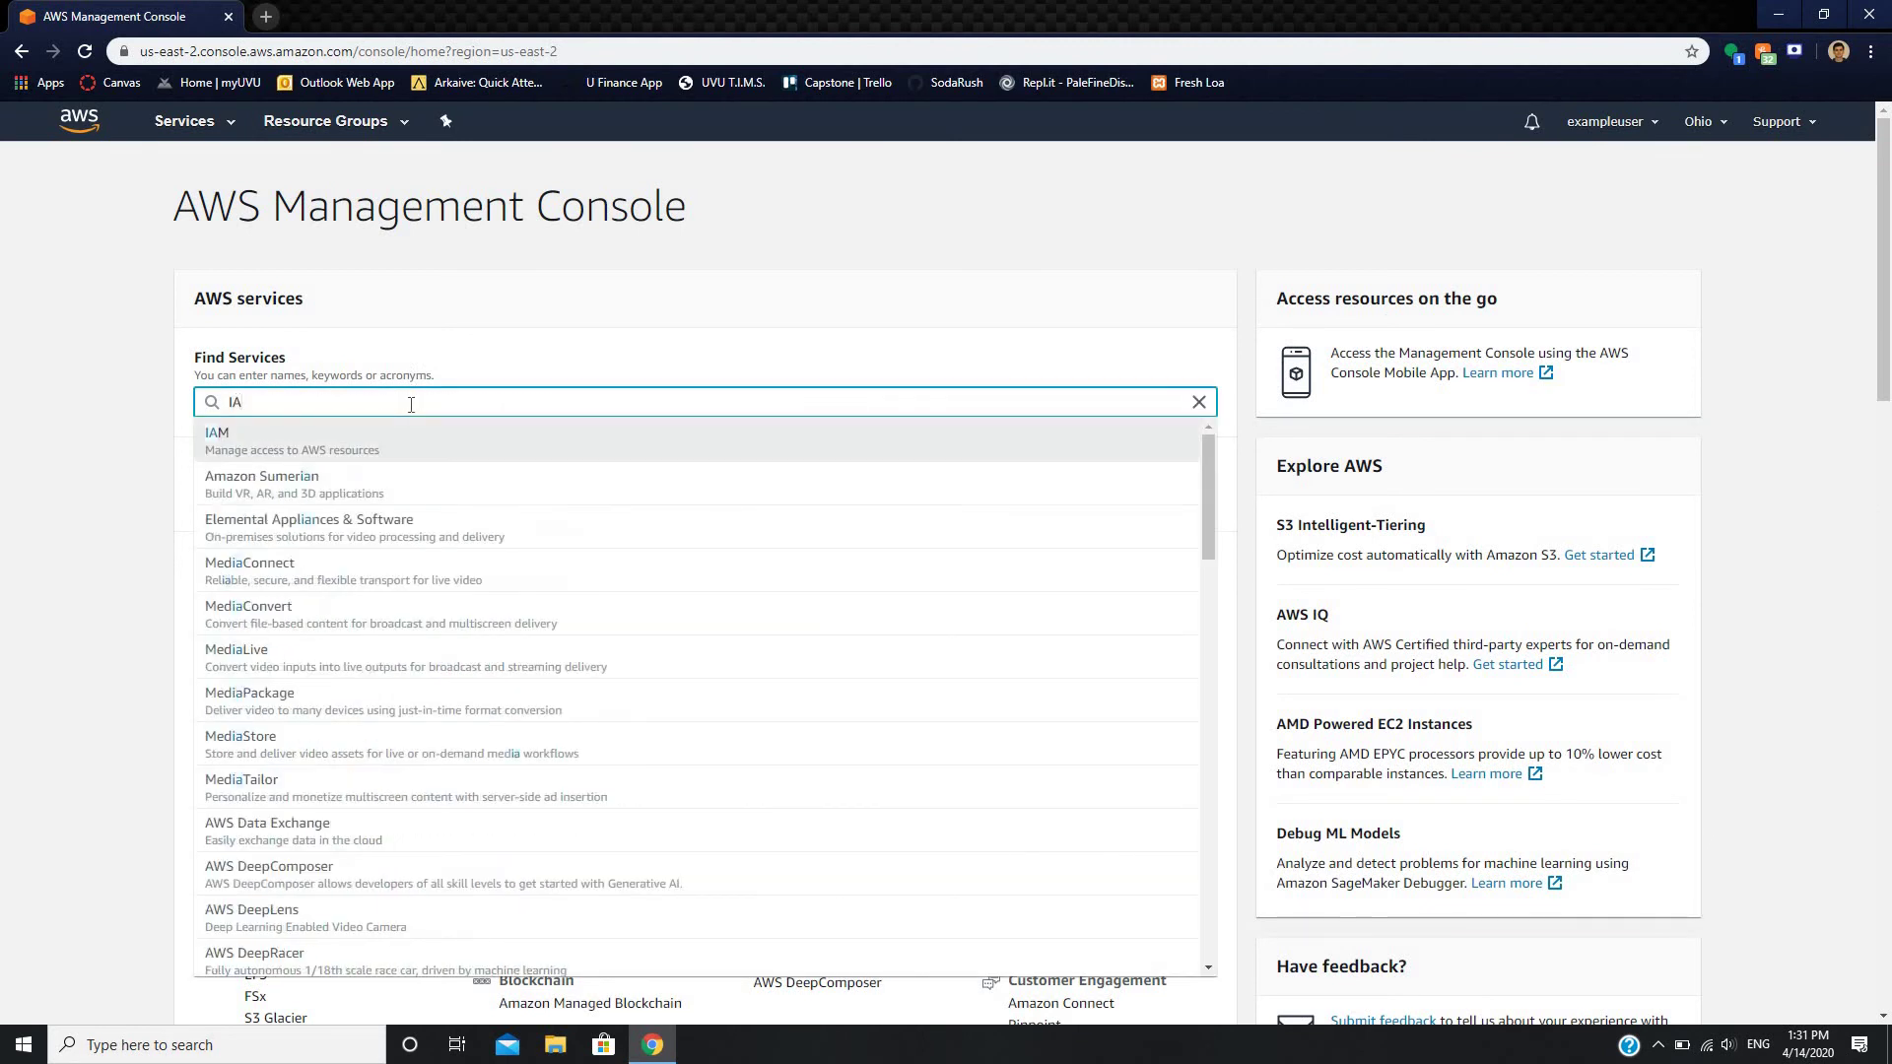
left_click(247, 448)
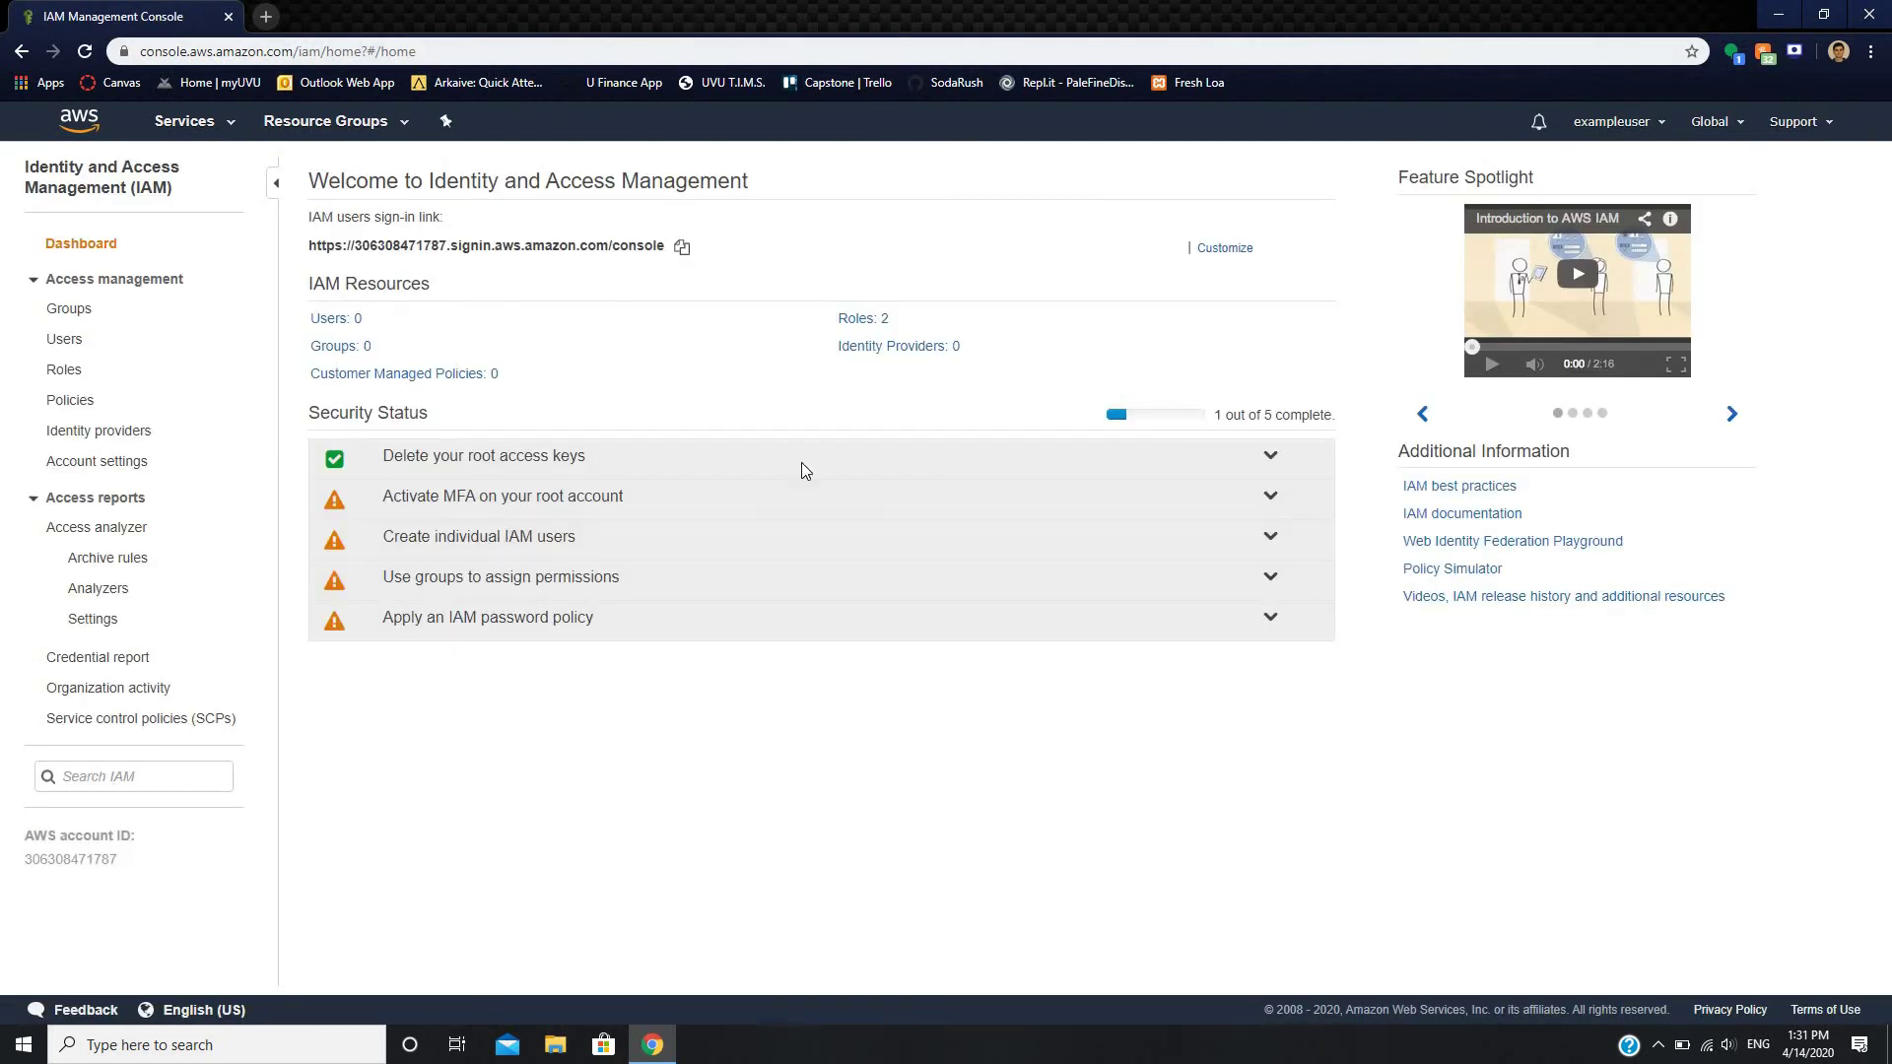
left_click(502, 548)
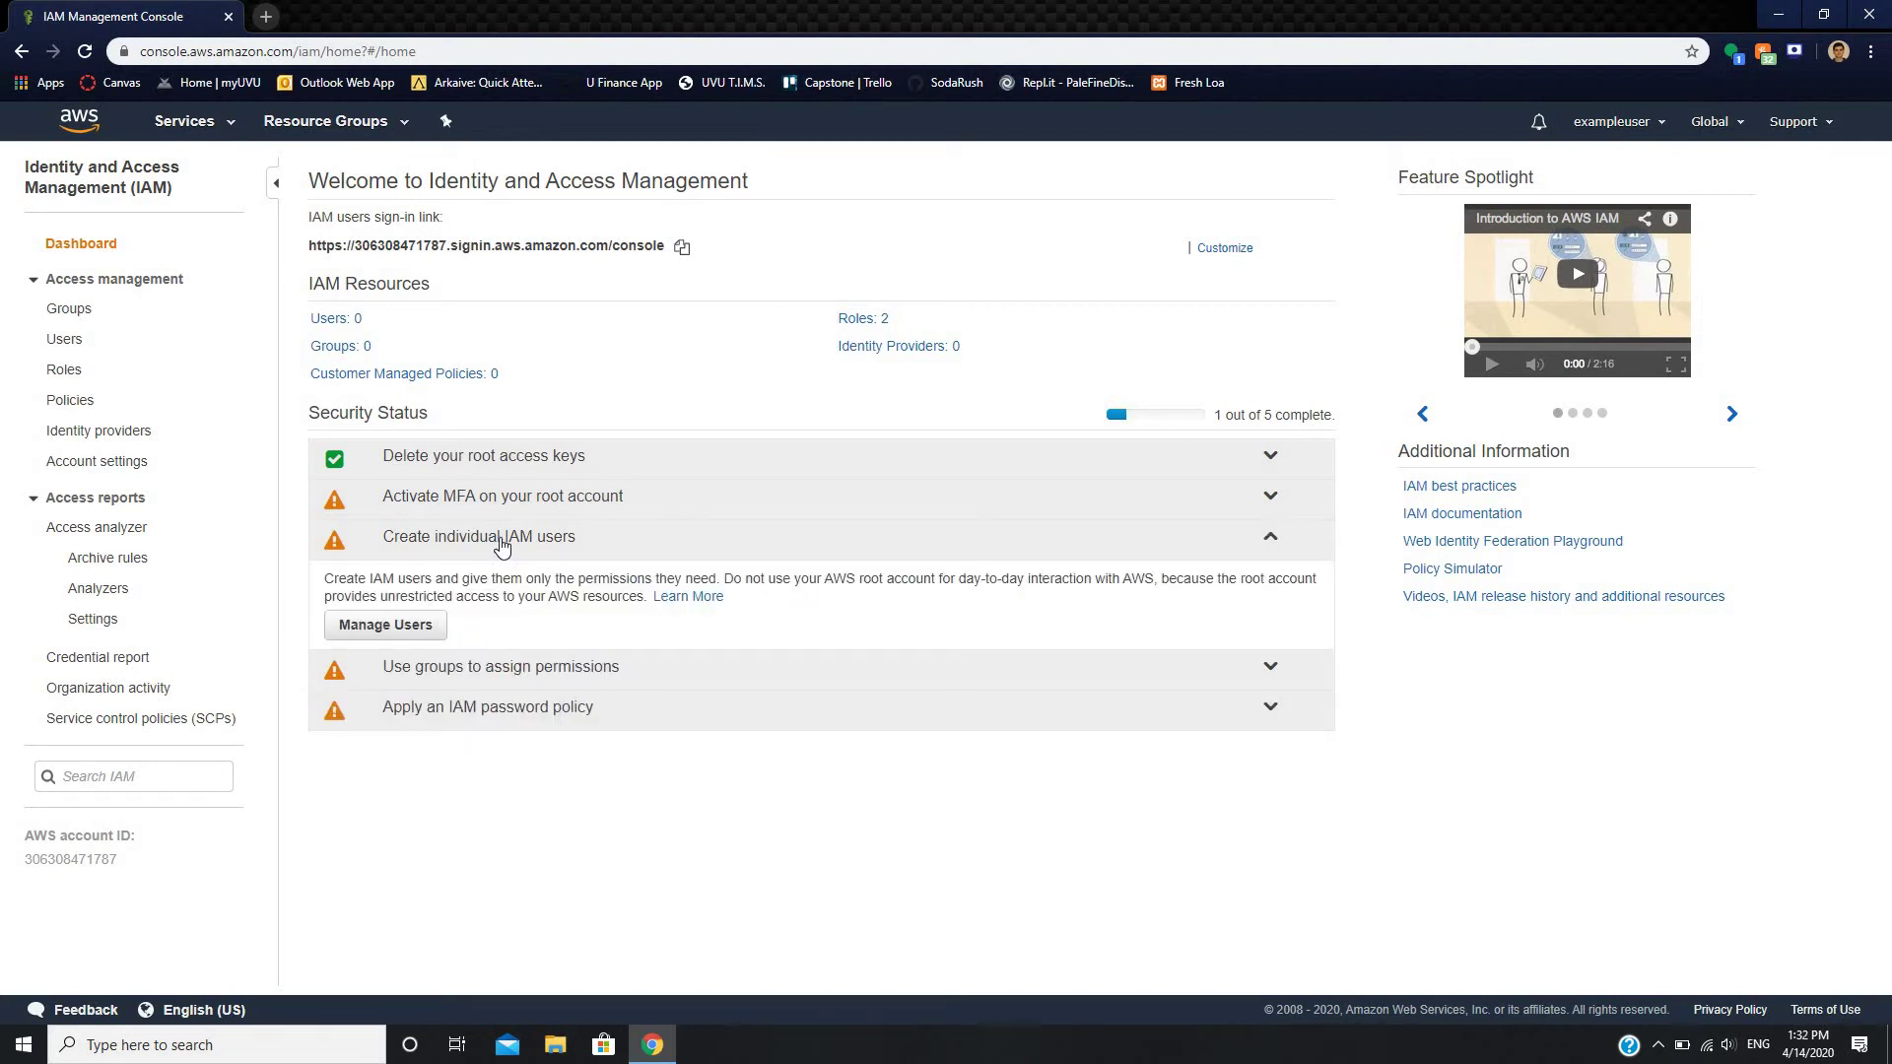
left_click(415, 631)
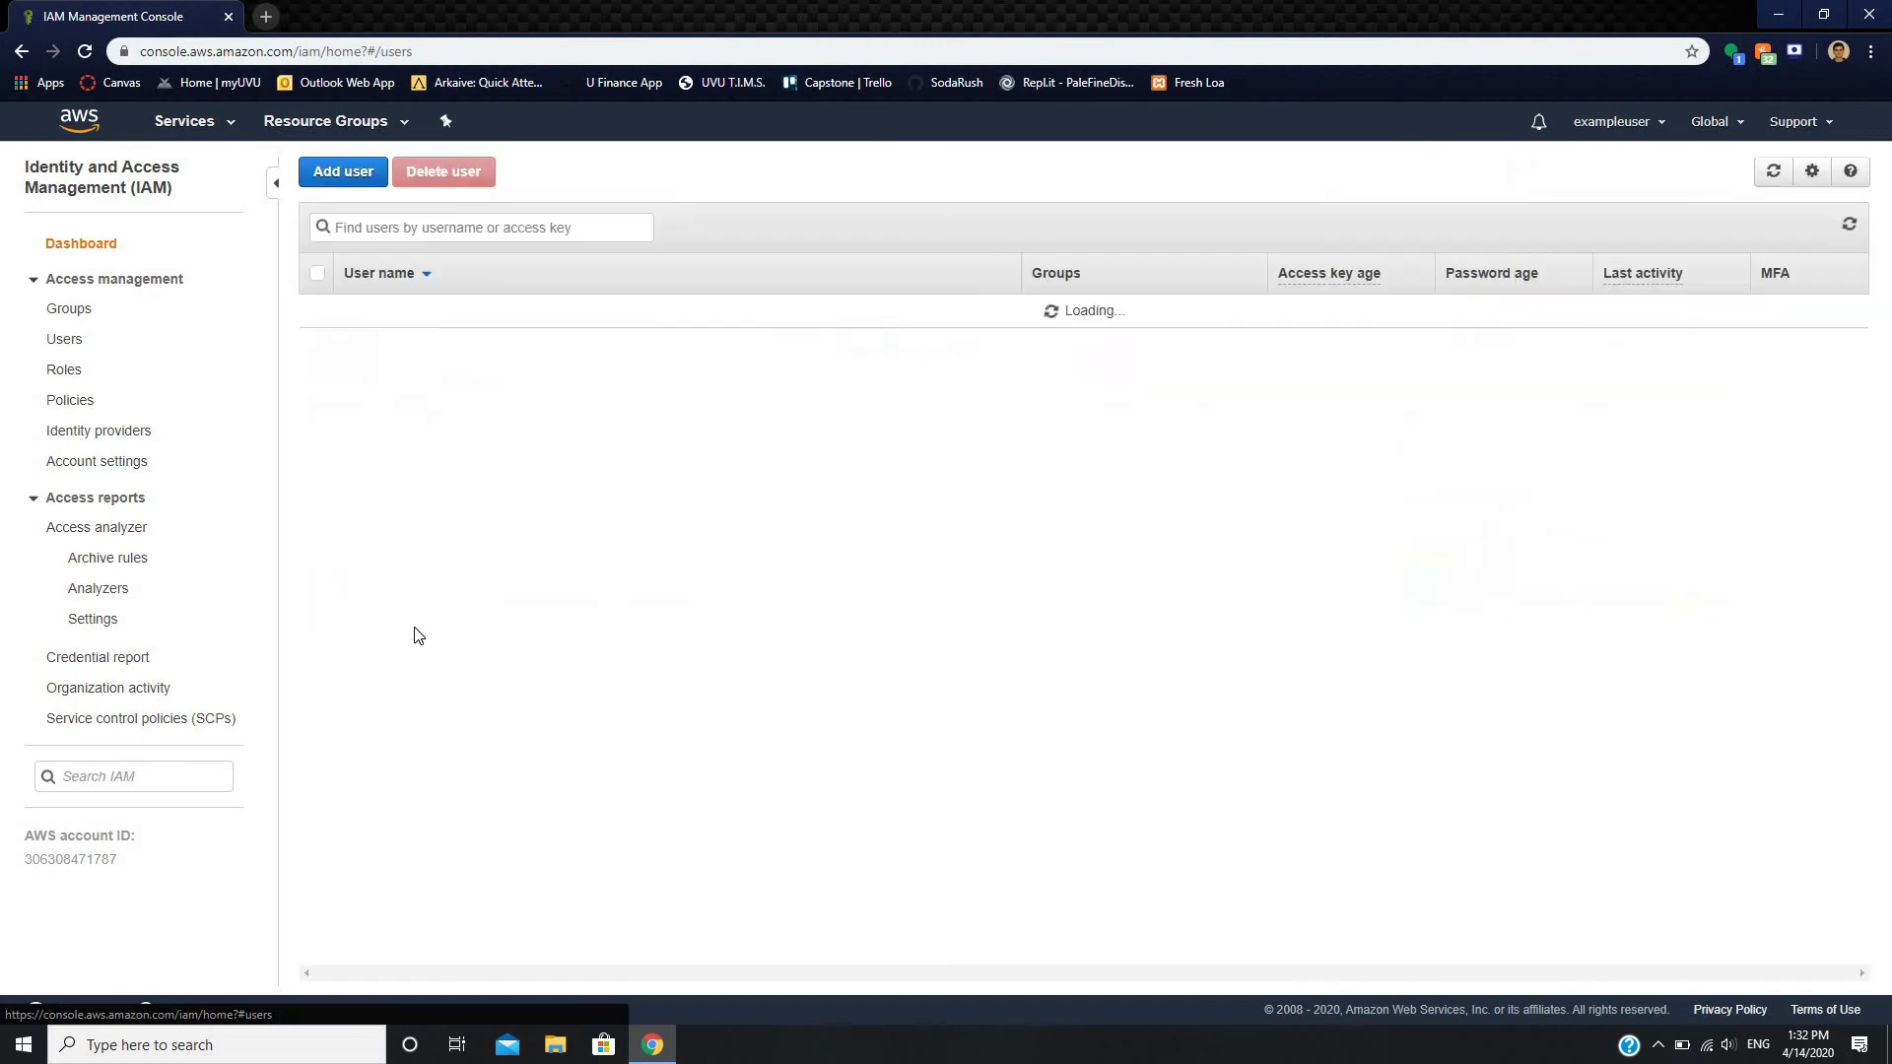
left_click(361, 175)
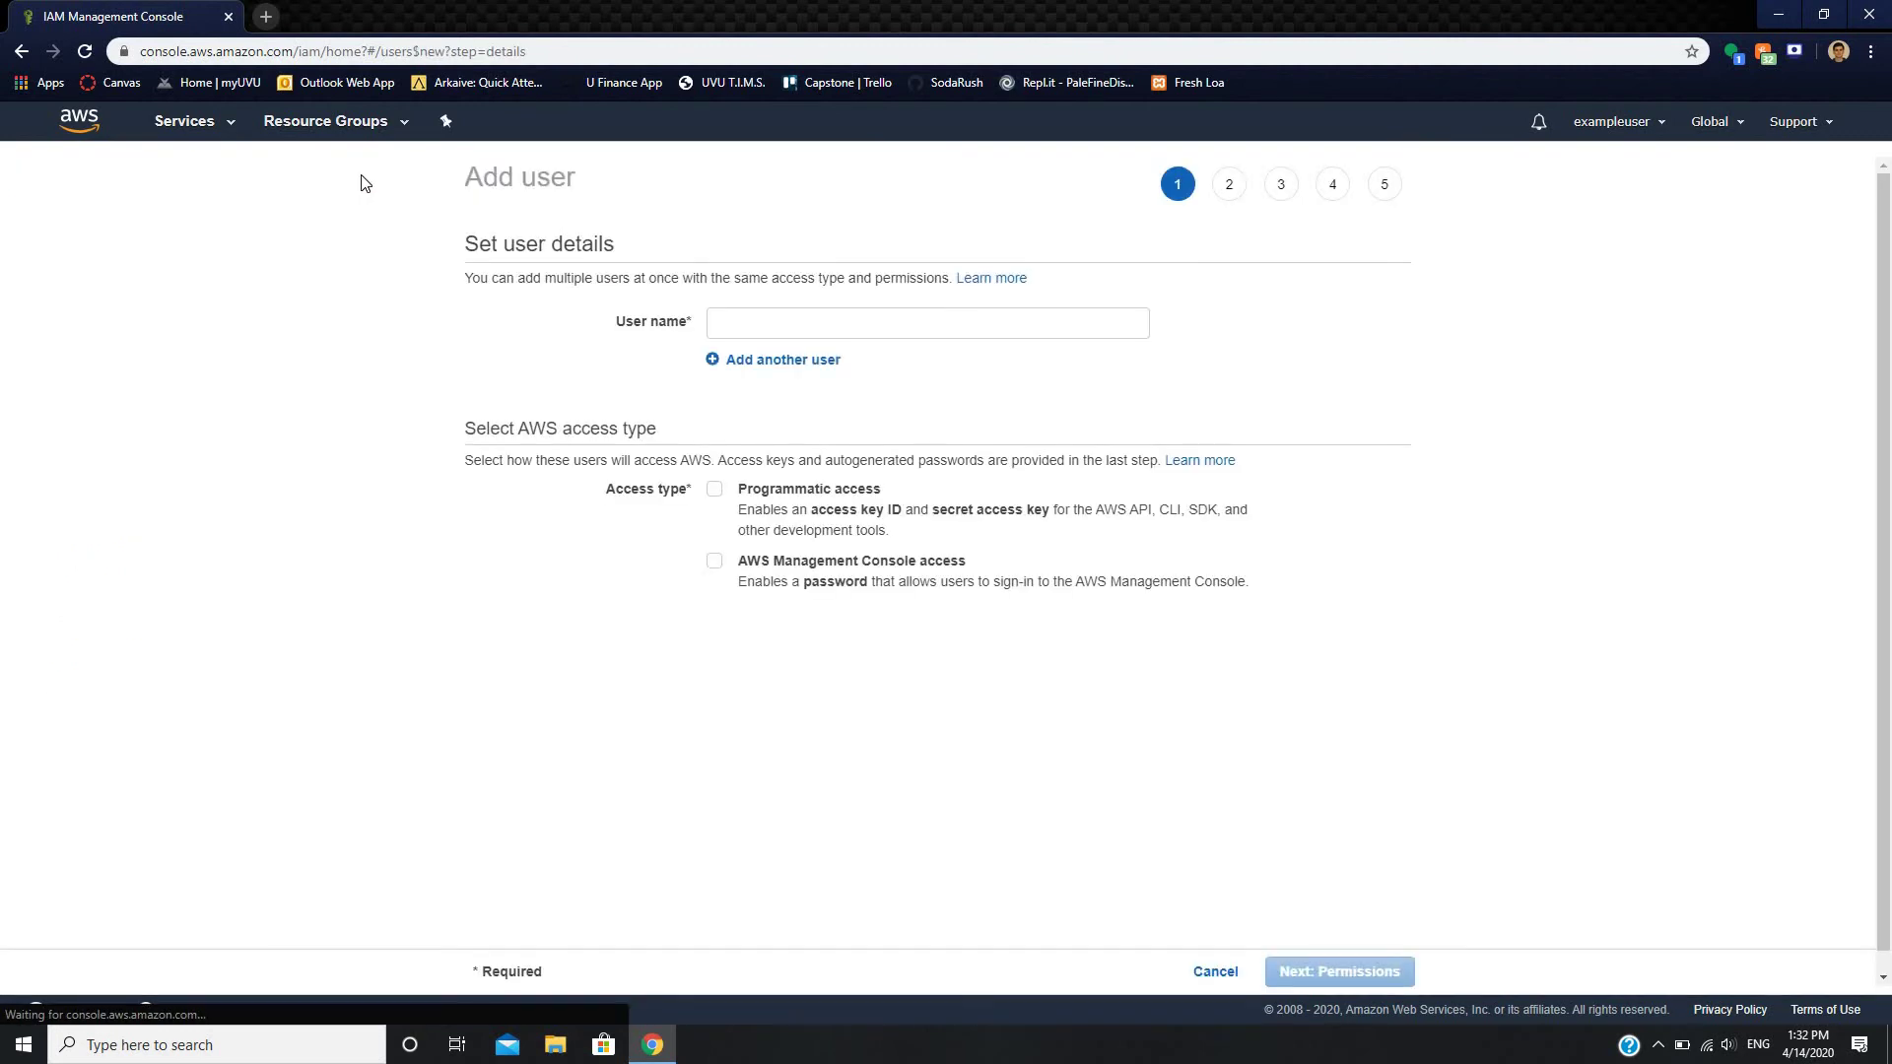
- Name the user 'developers' with console access and an autogenerated password, then continue to permissions
left_click(774, 329)
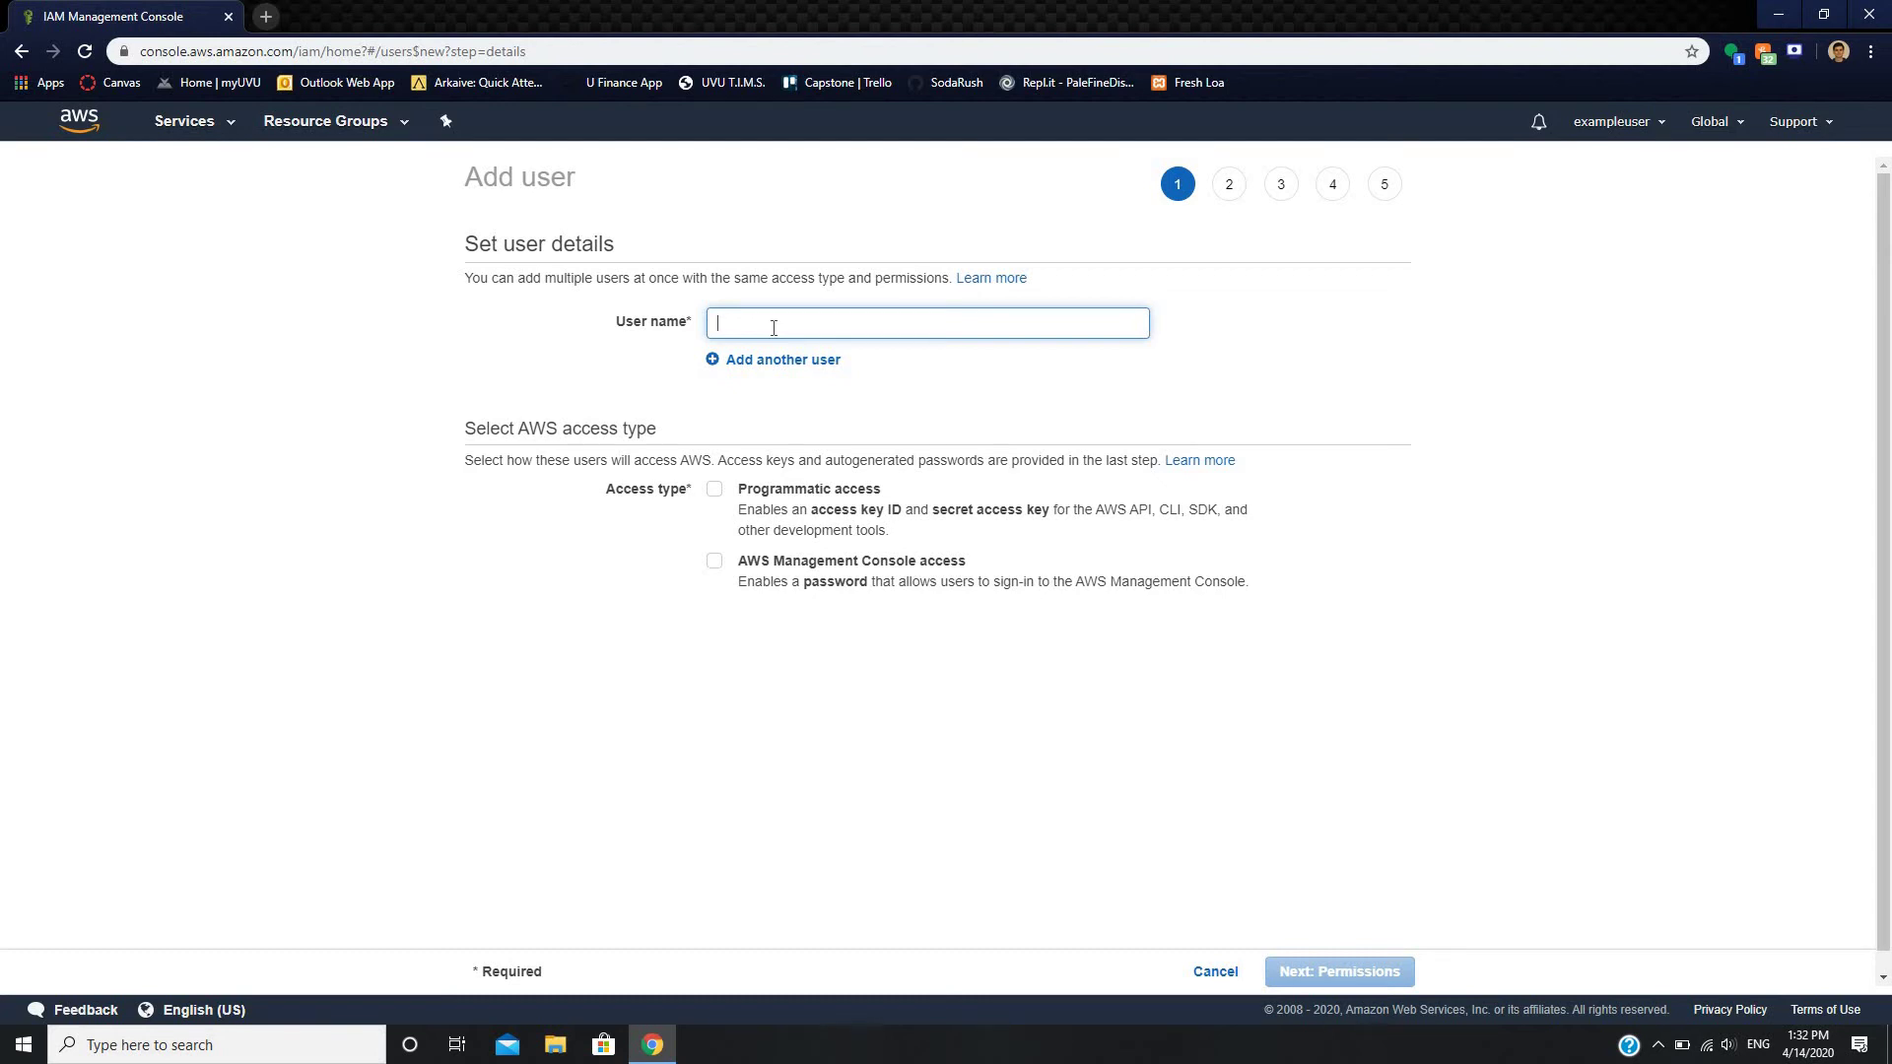
type("developers")
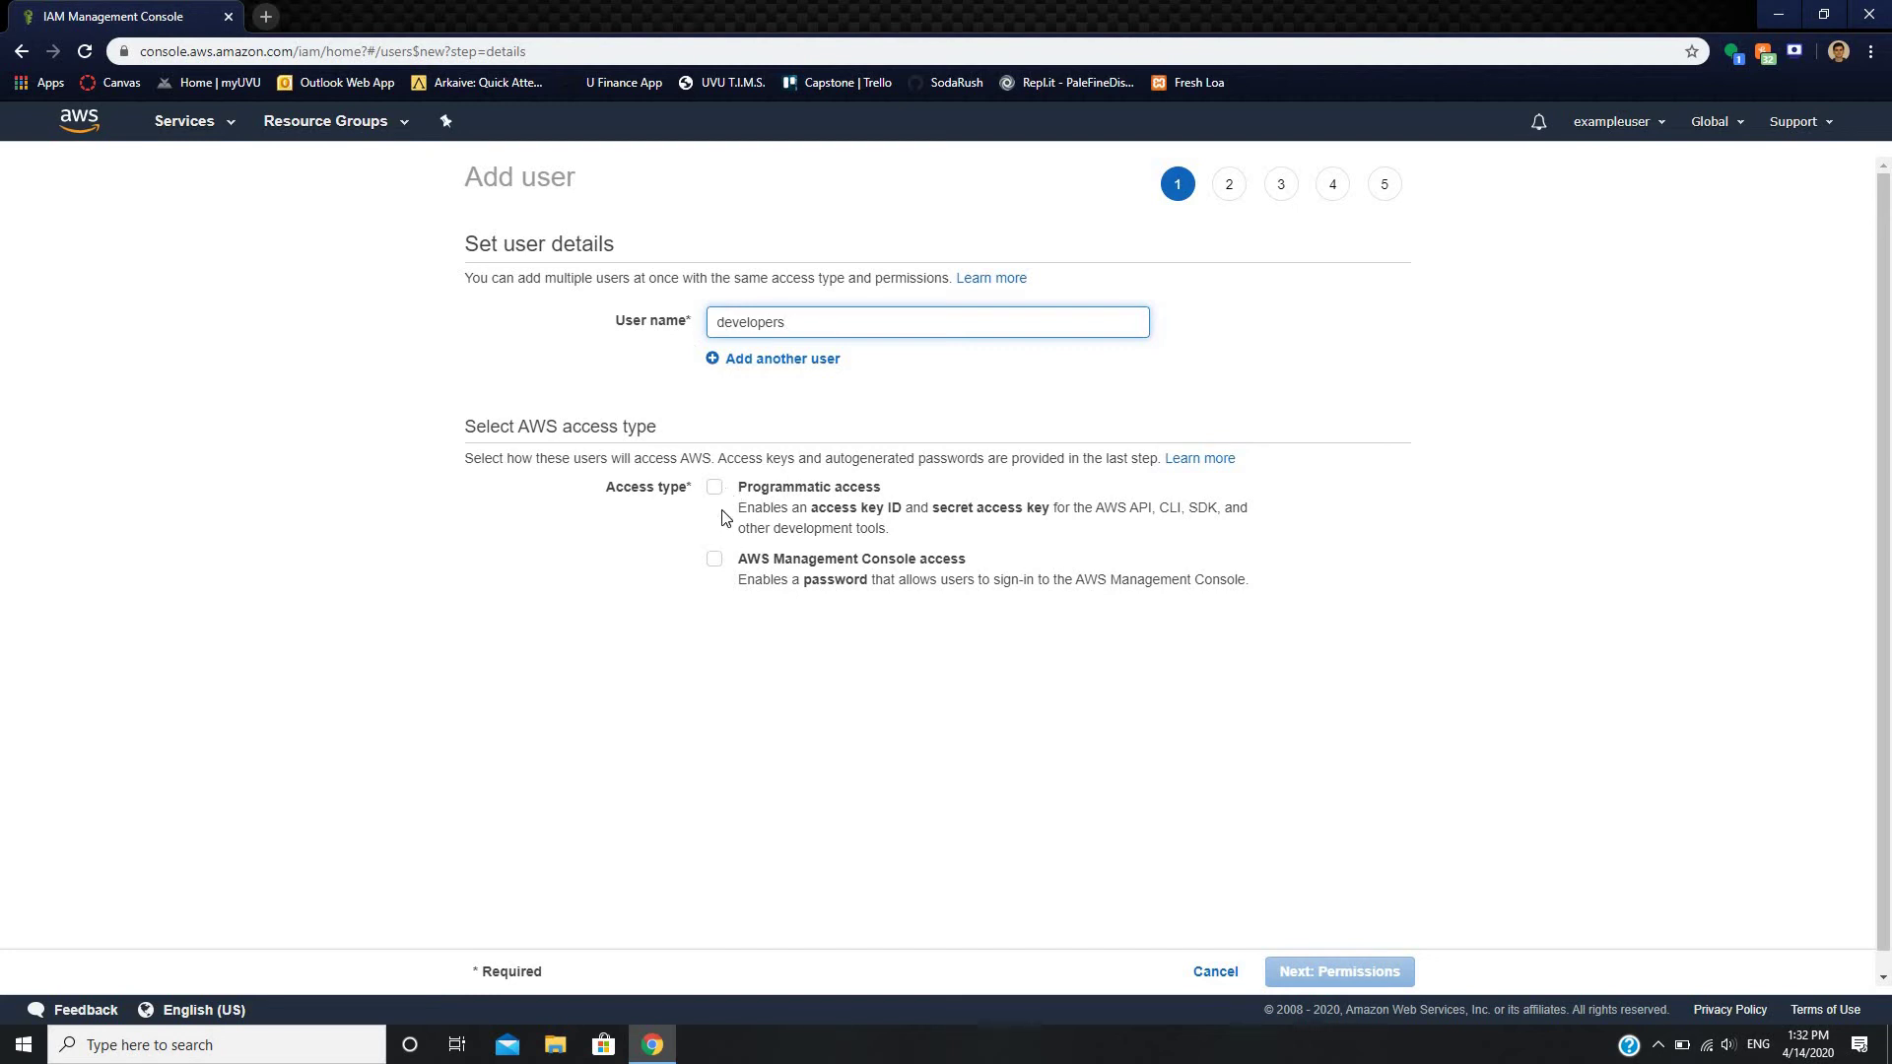
left_click(714, 558)
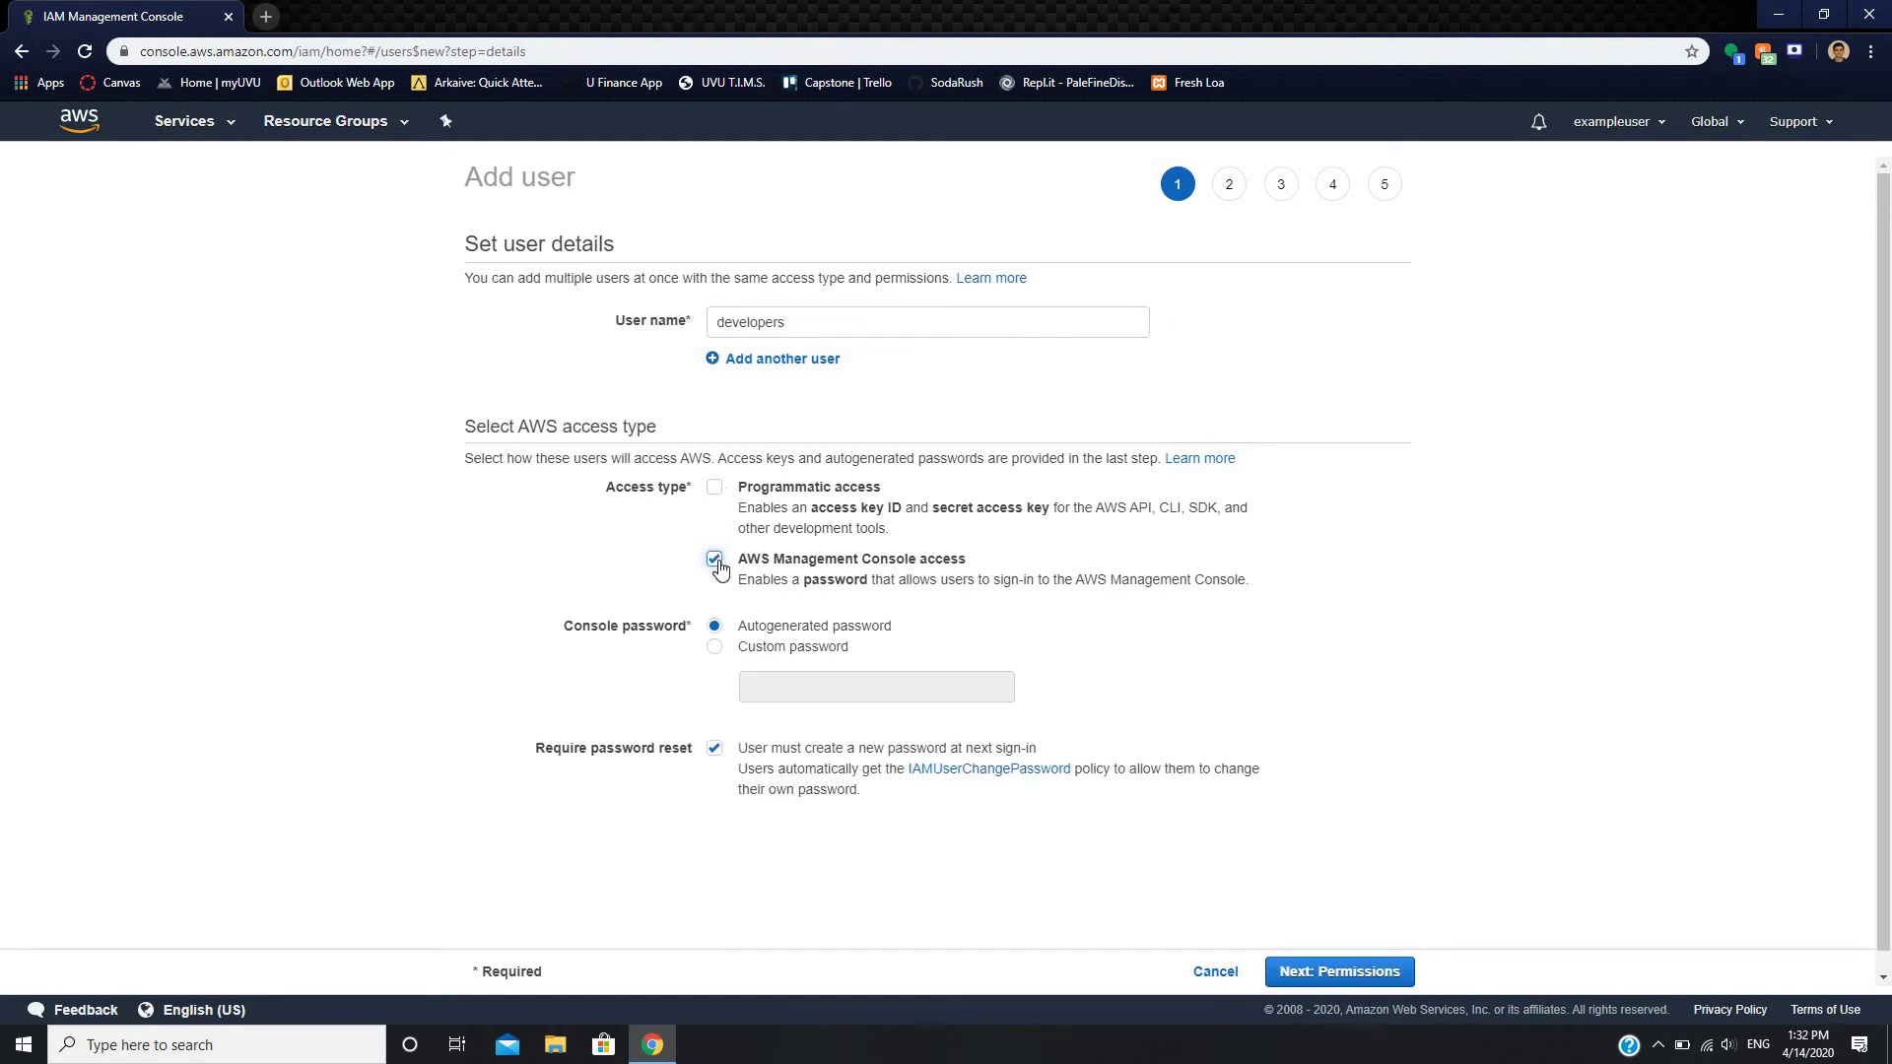
left_click(742, 648)
left_click(715, 627)
scroll(820, 631, "down", 1)
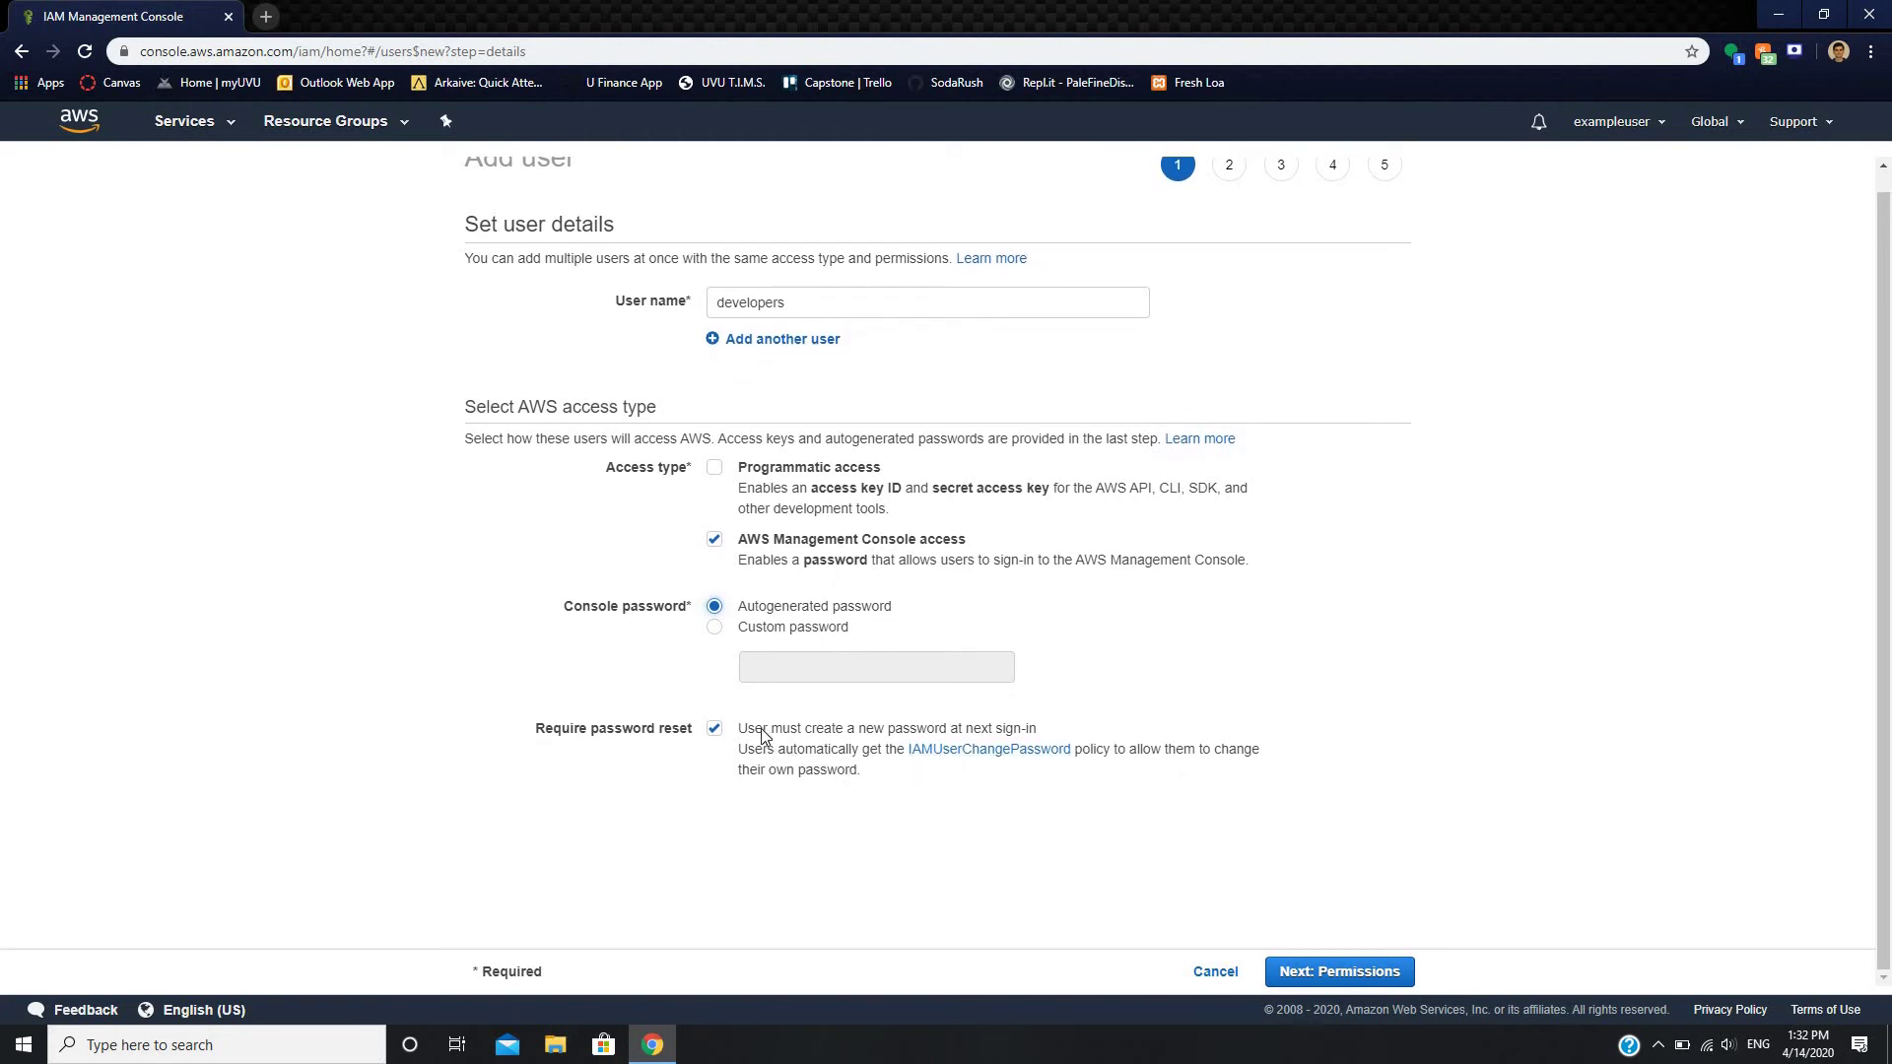
left_click(1337, 972)
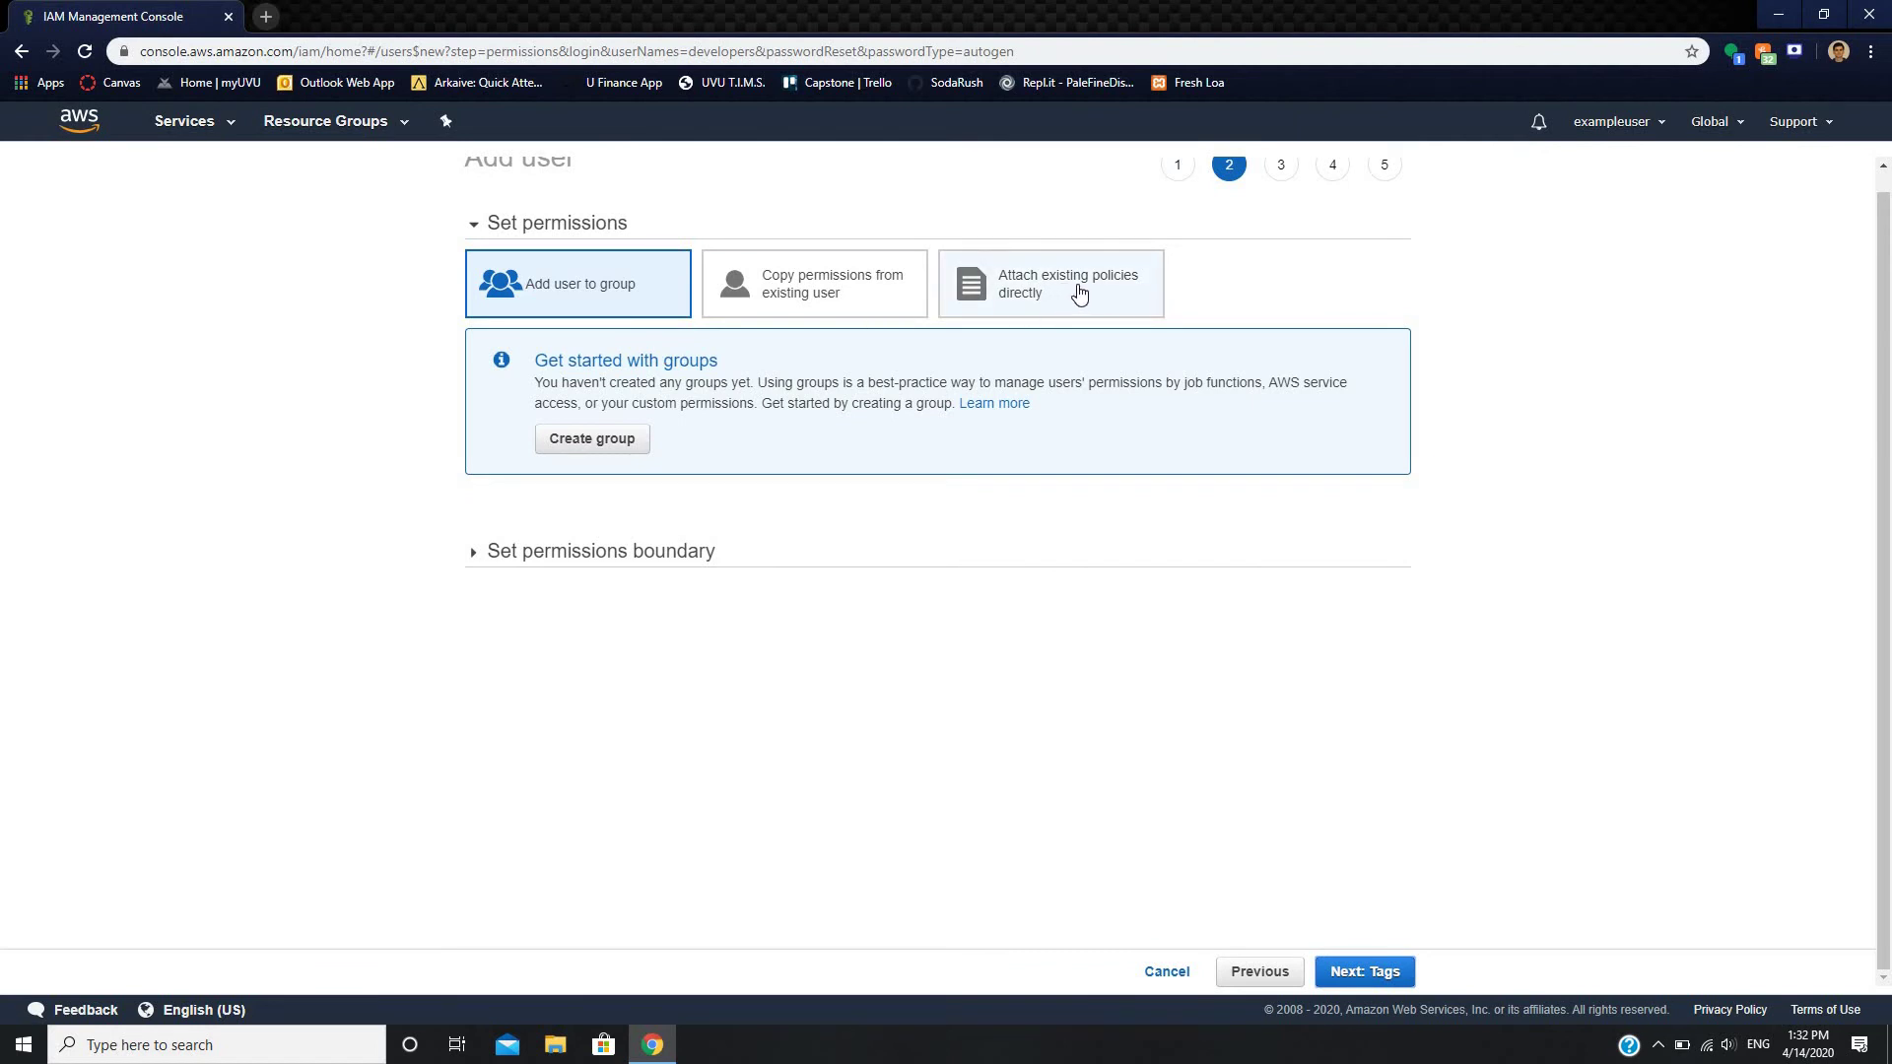
- Attach the AmazonEC2FullAccess and AmazonRDSFullAccess policies directly, then continue to tags
left_click(1078, 293)
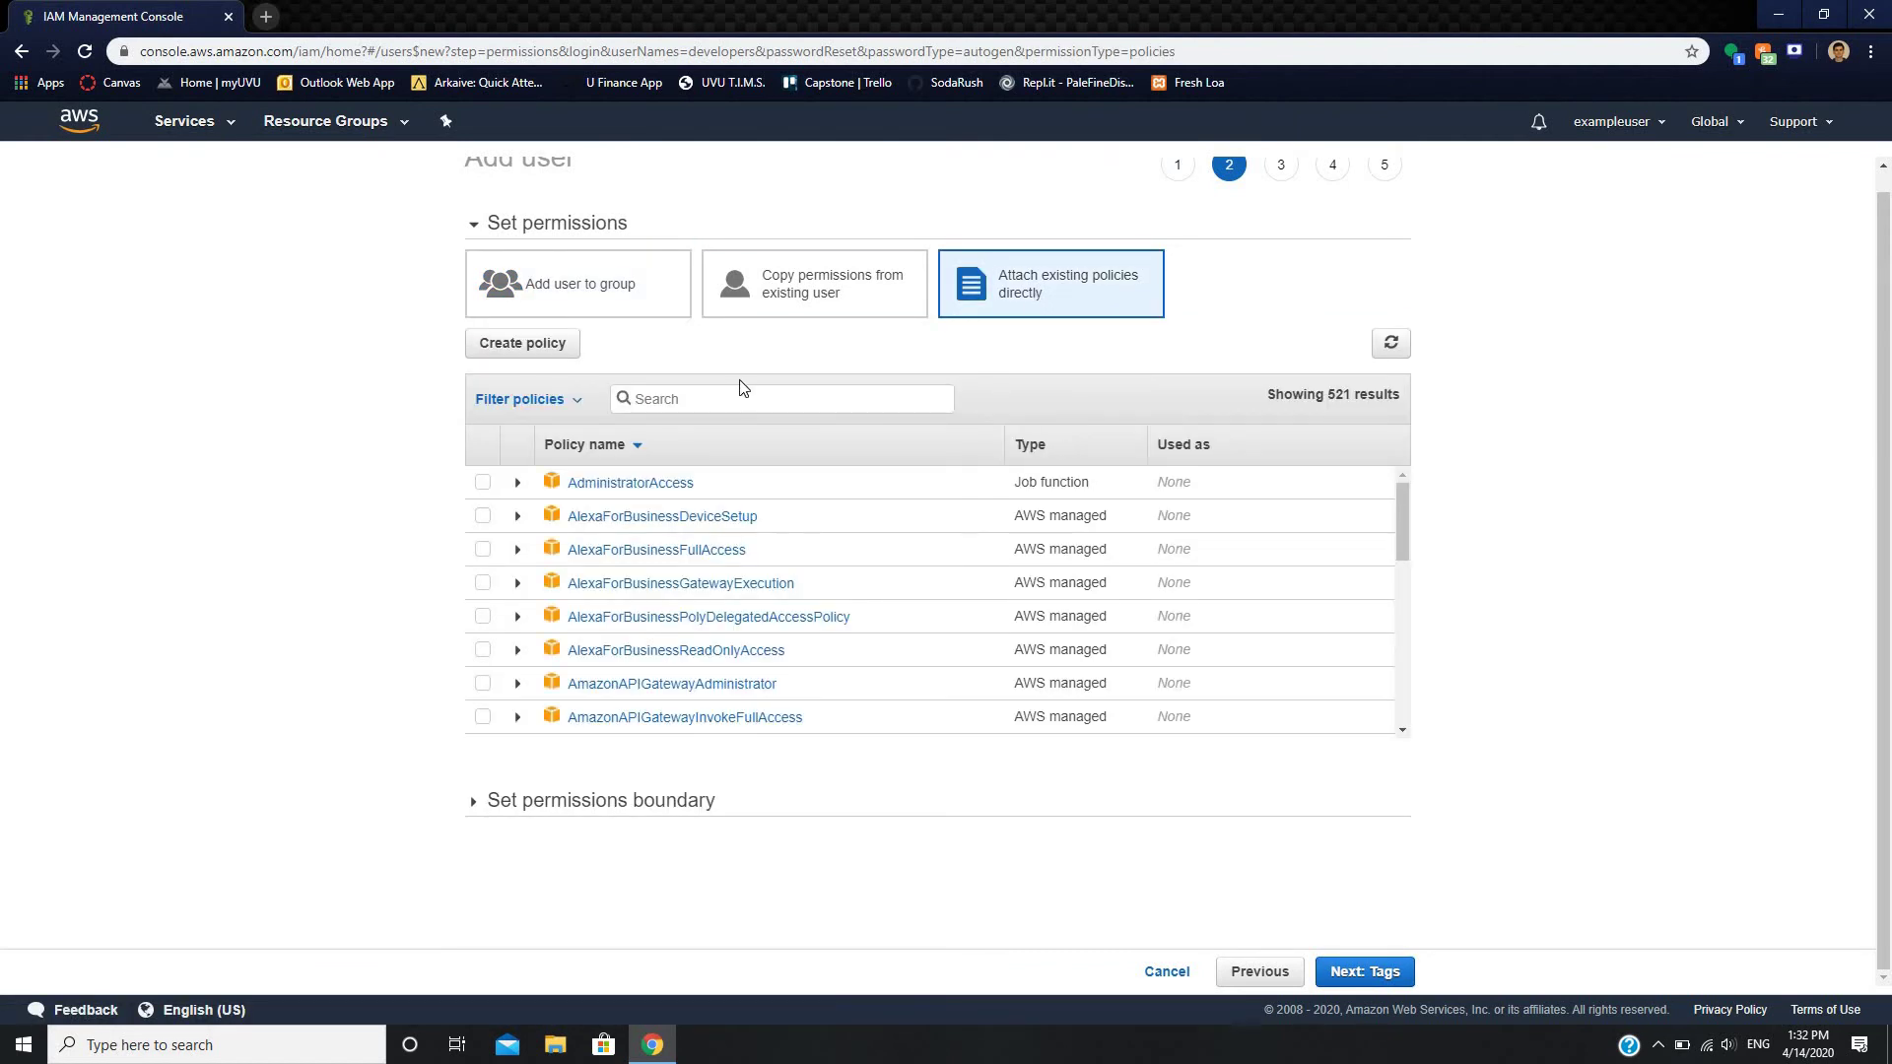
left_click(718, 402)
type("ec2full")
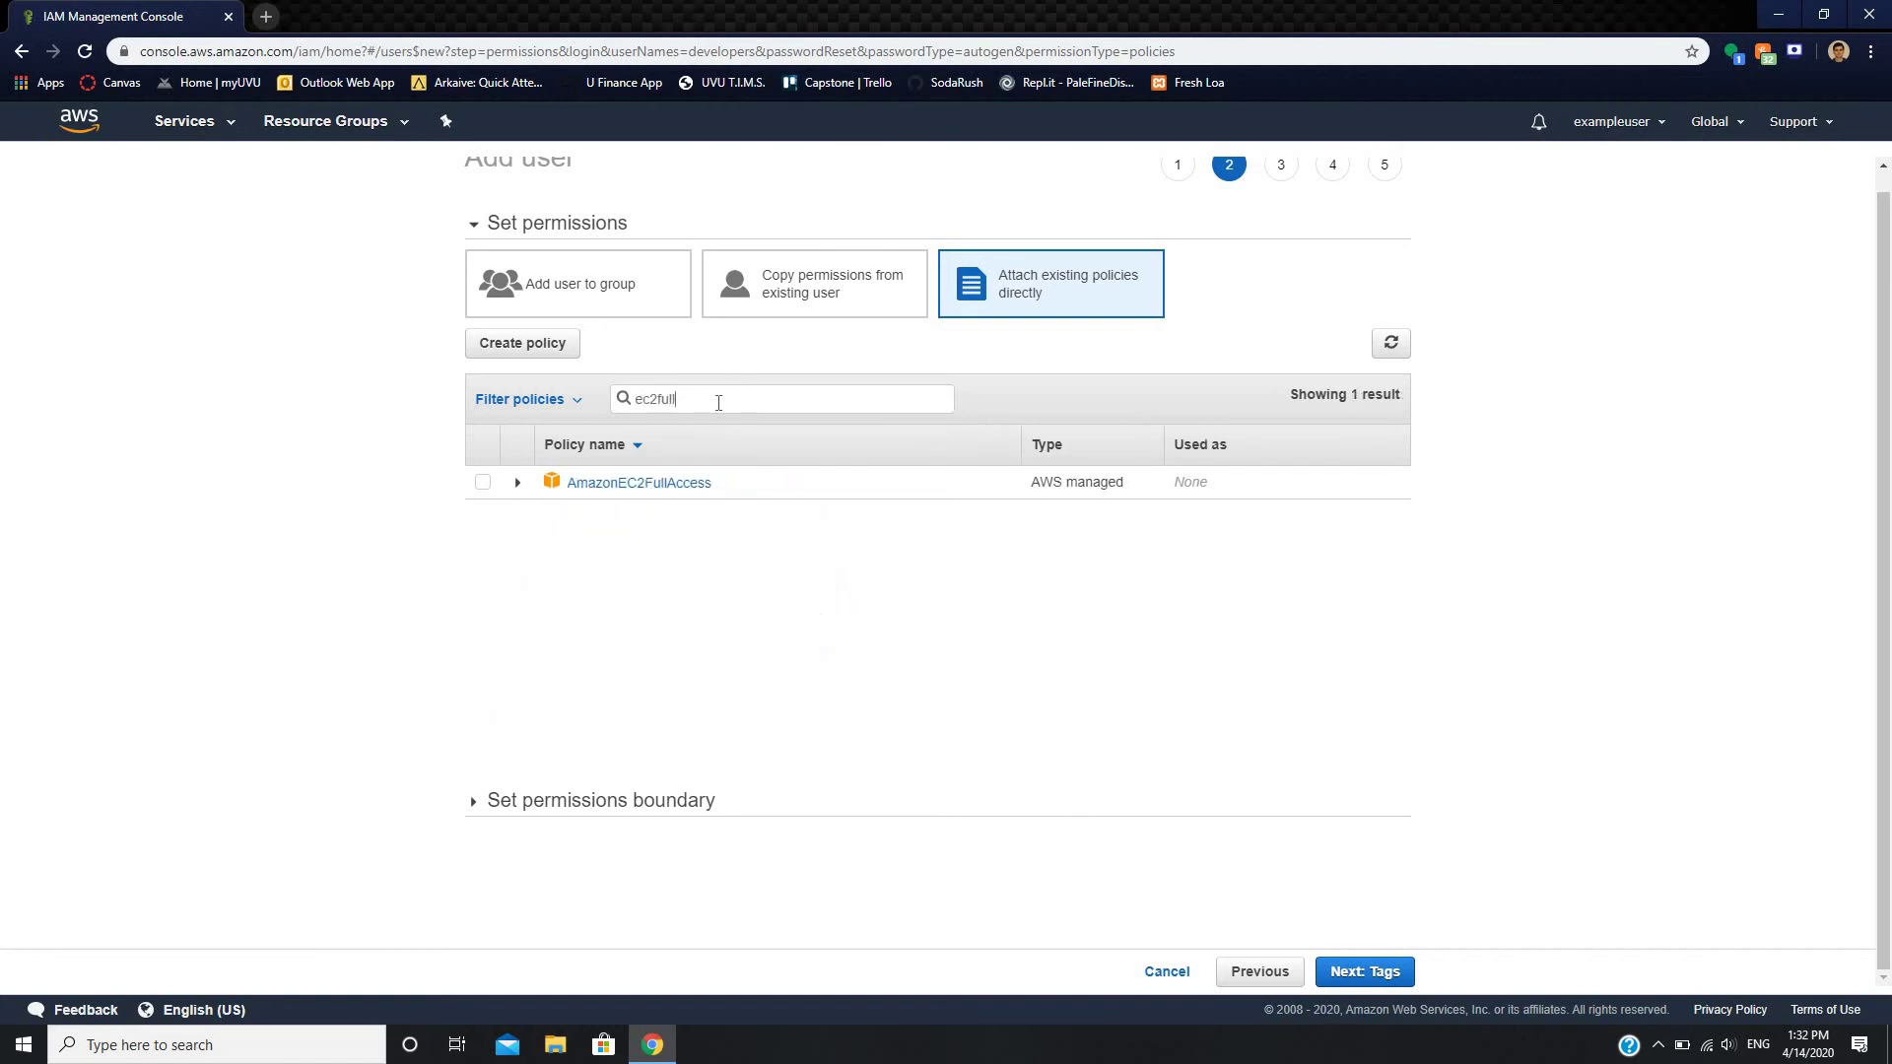
left_click(482, 482)
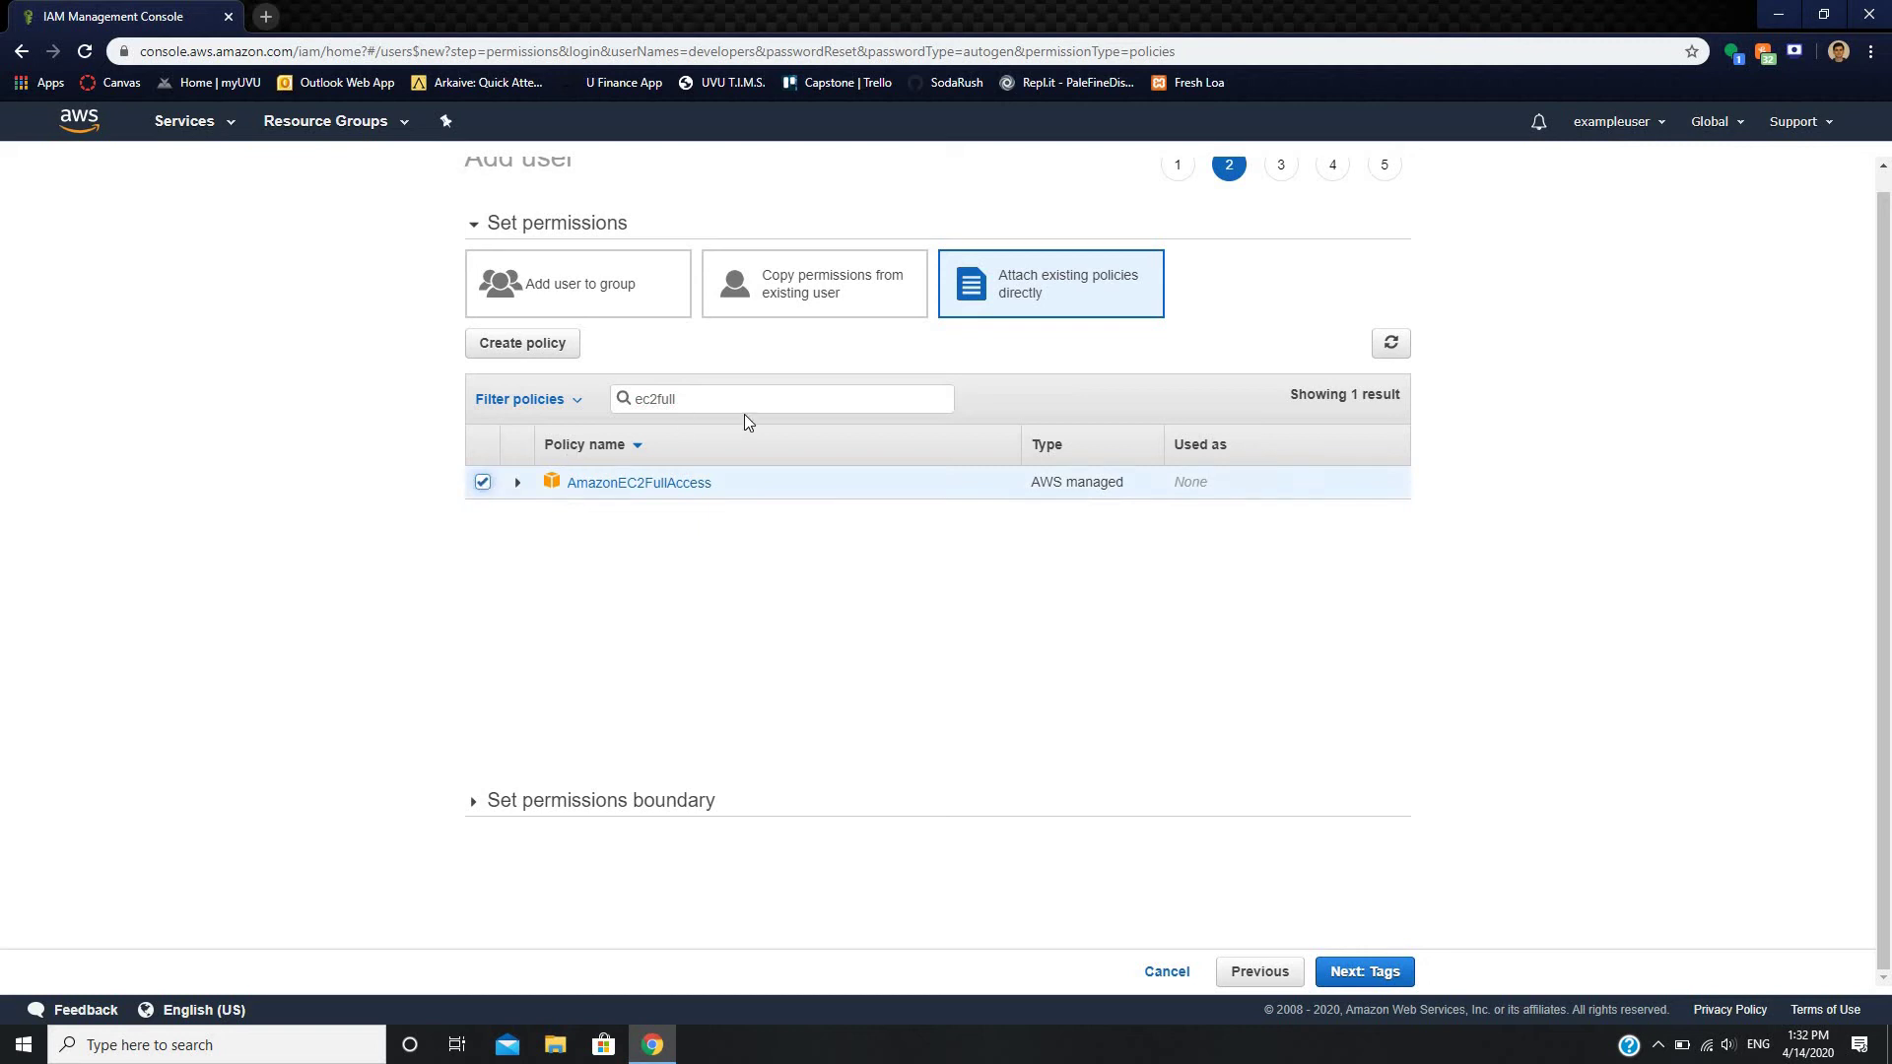
key("ctrl+a")
key("BackSpace")
type("rdsfu")
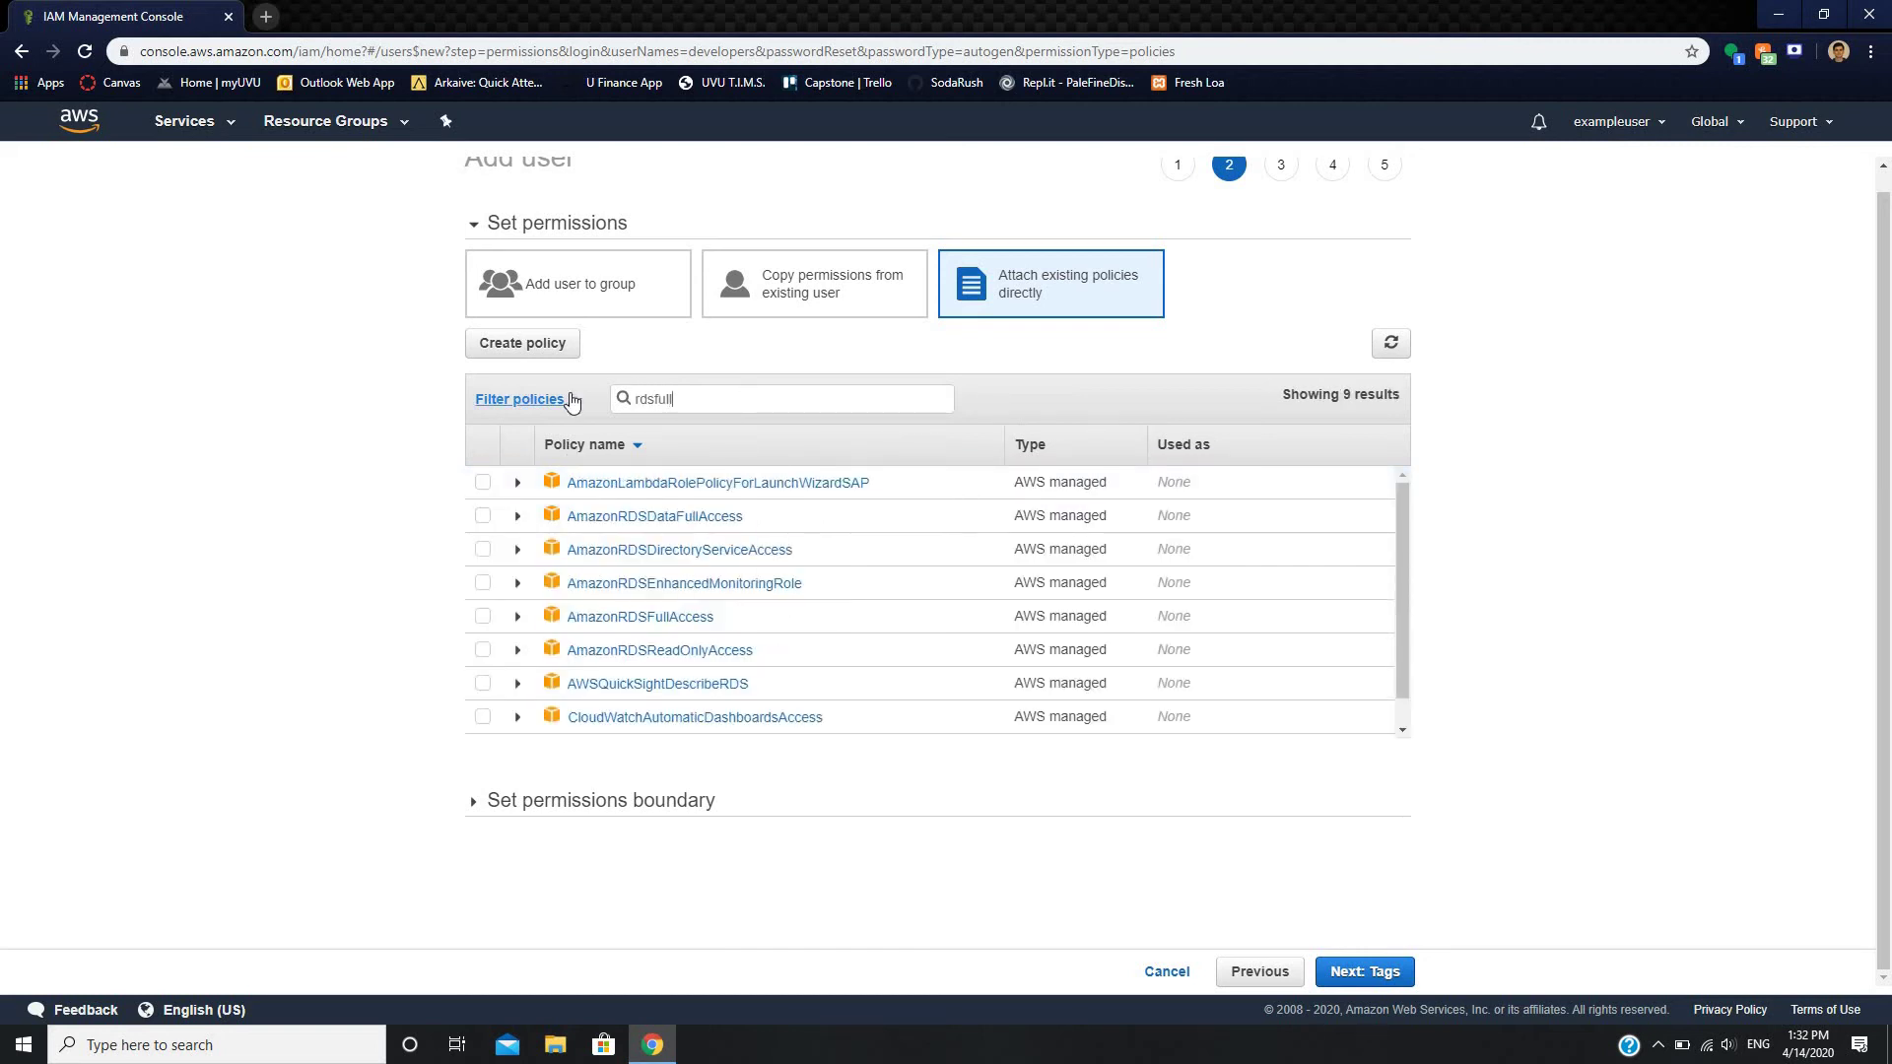
left_click(482, 482)
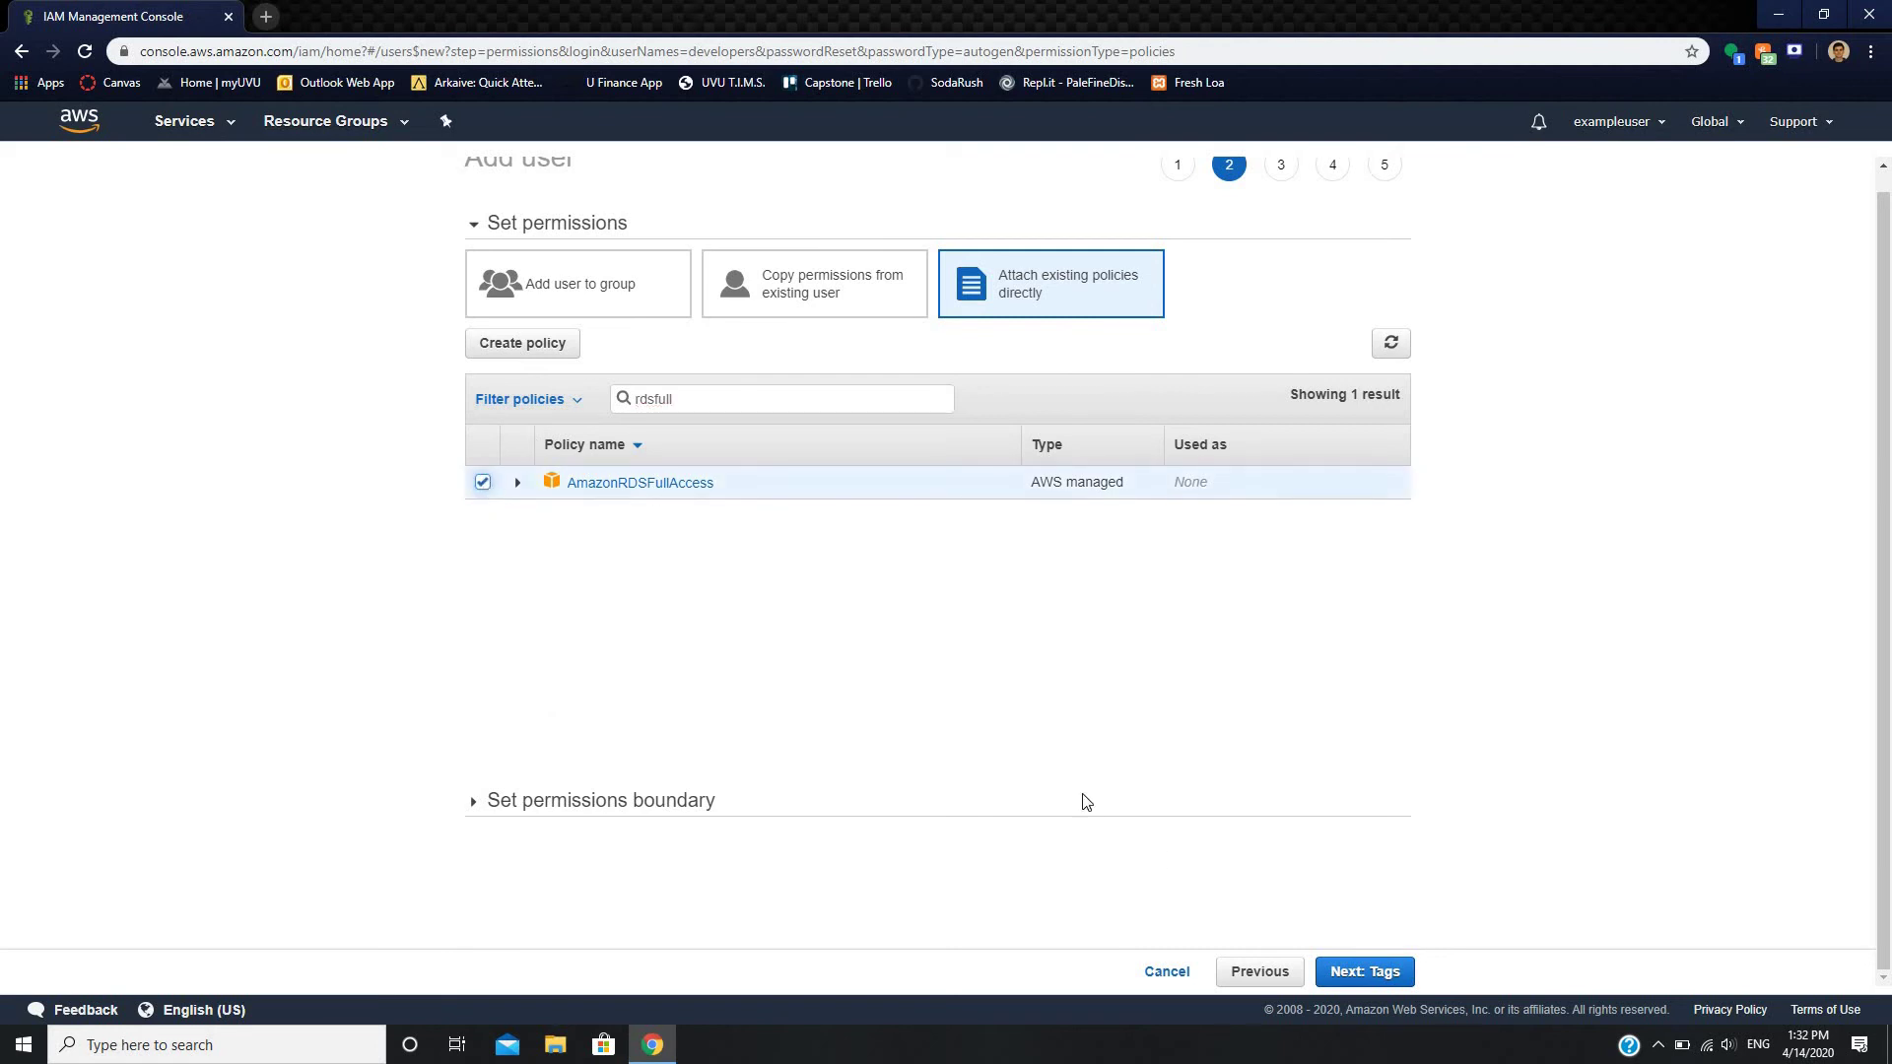
left_click(1359, 973)
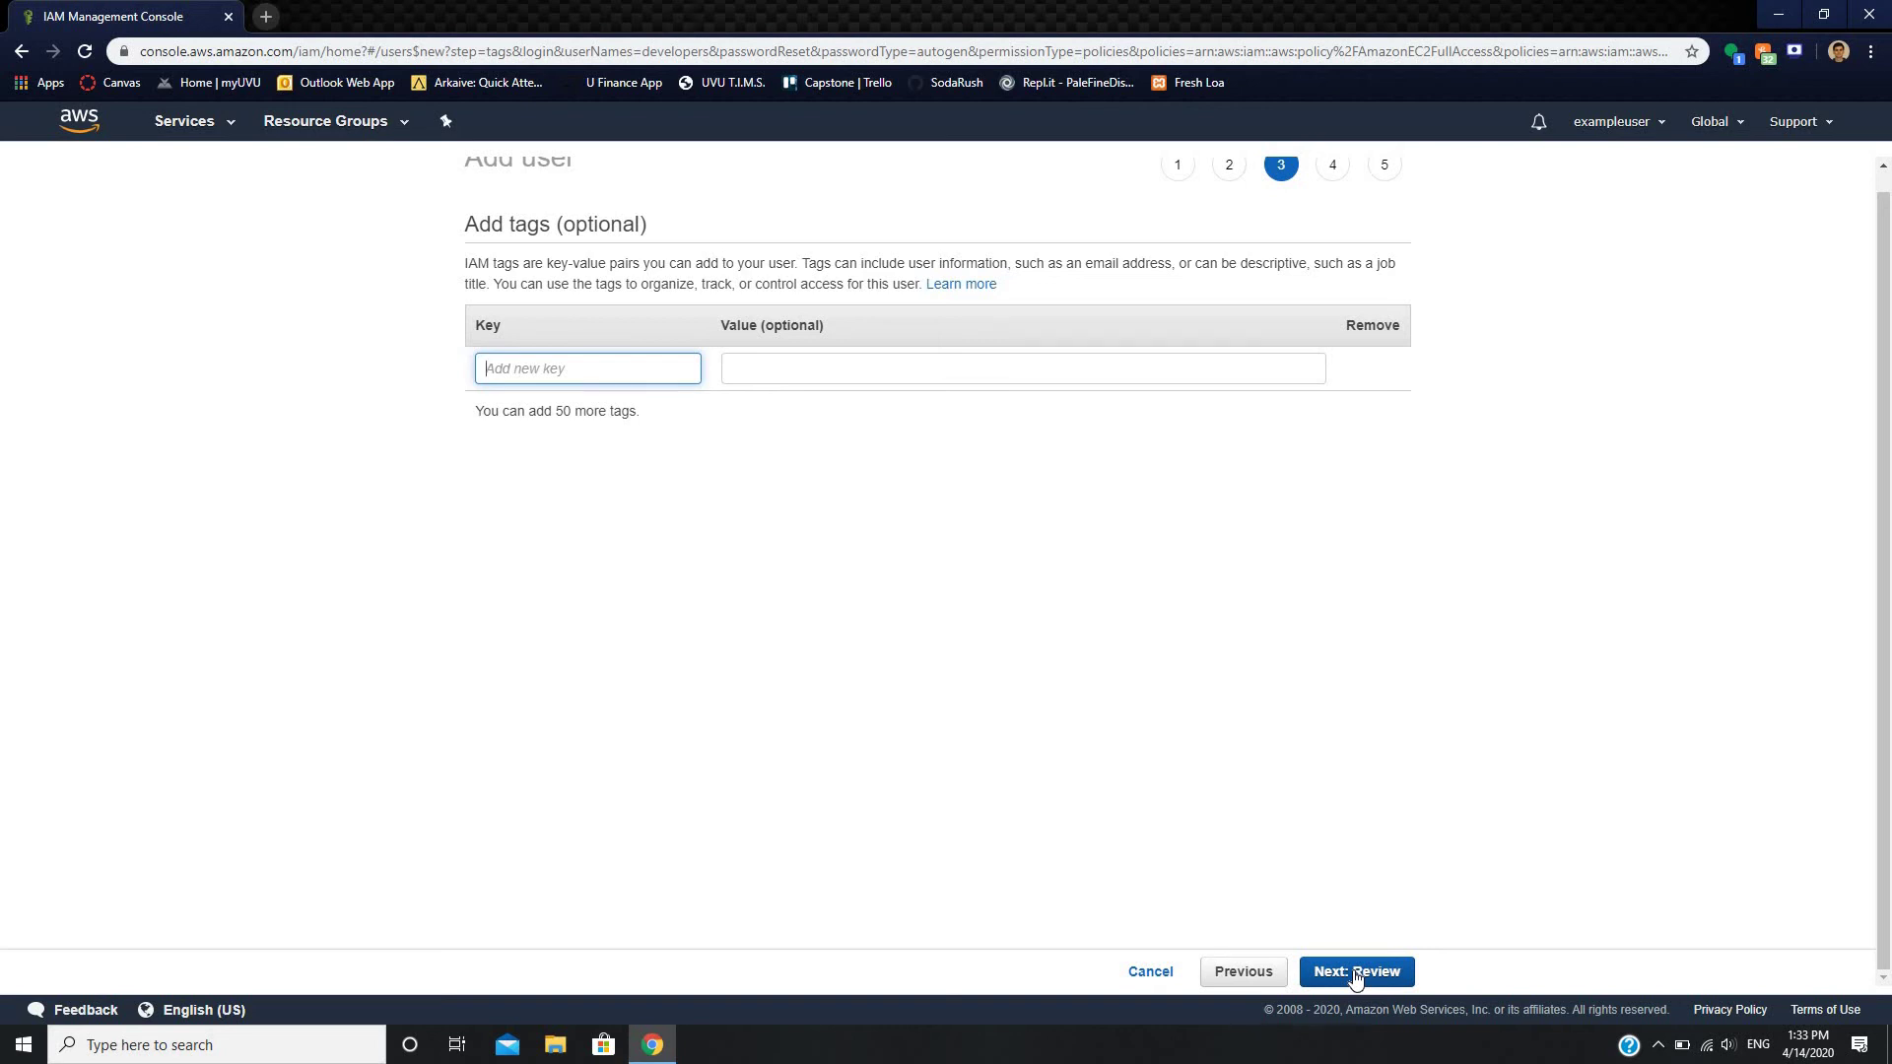
- Skip tags, check the review summary, and create the 'developers' user
left_click(1354, 974)
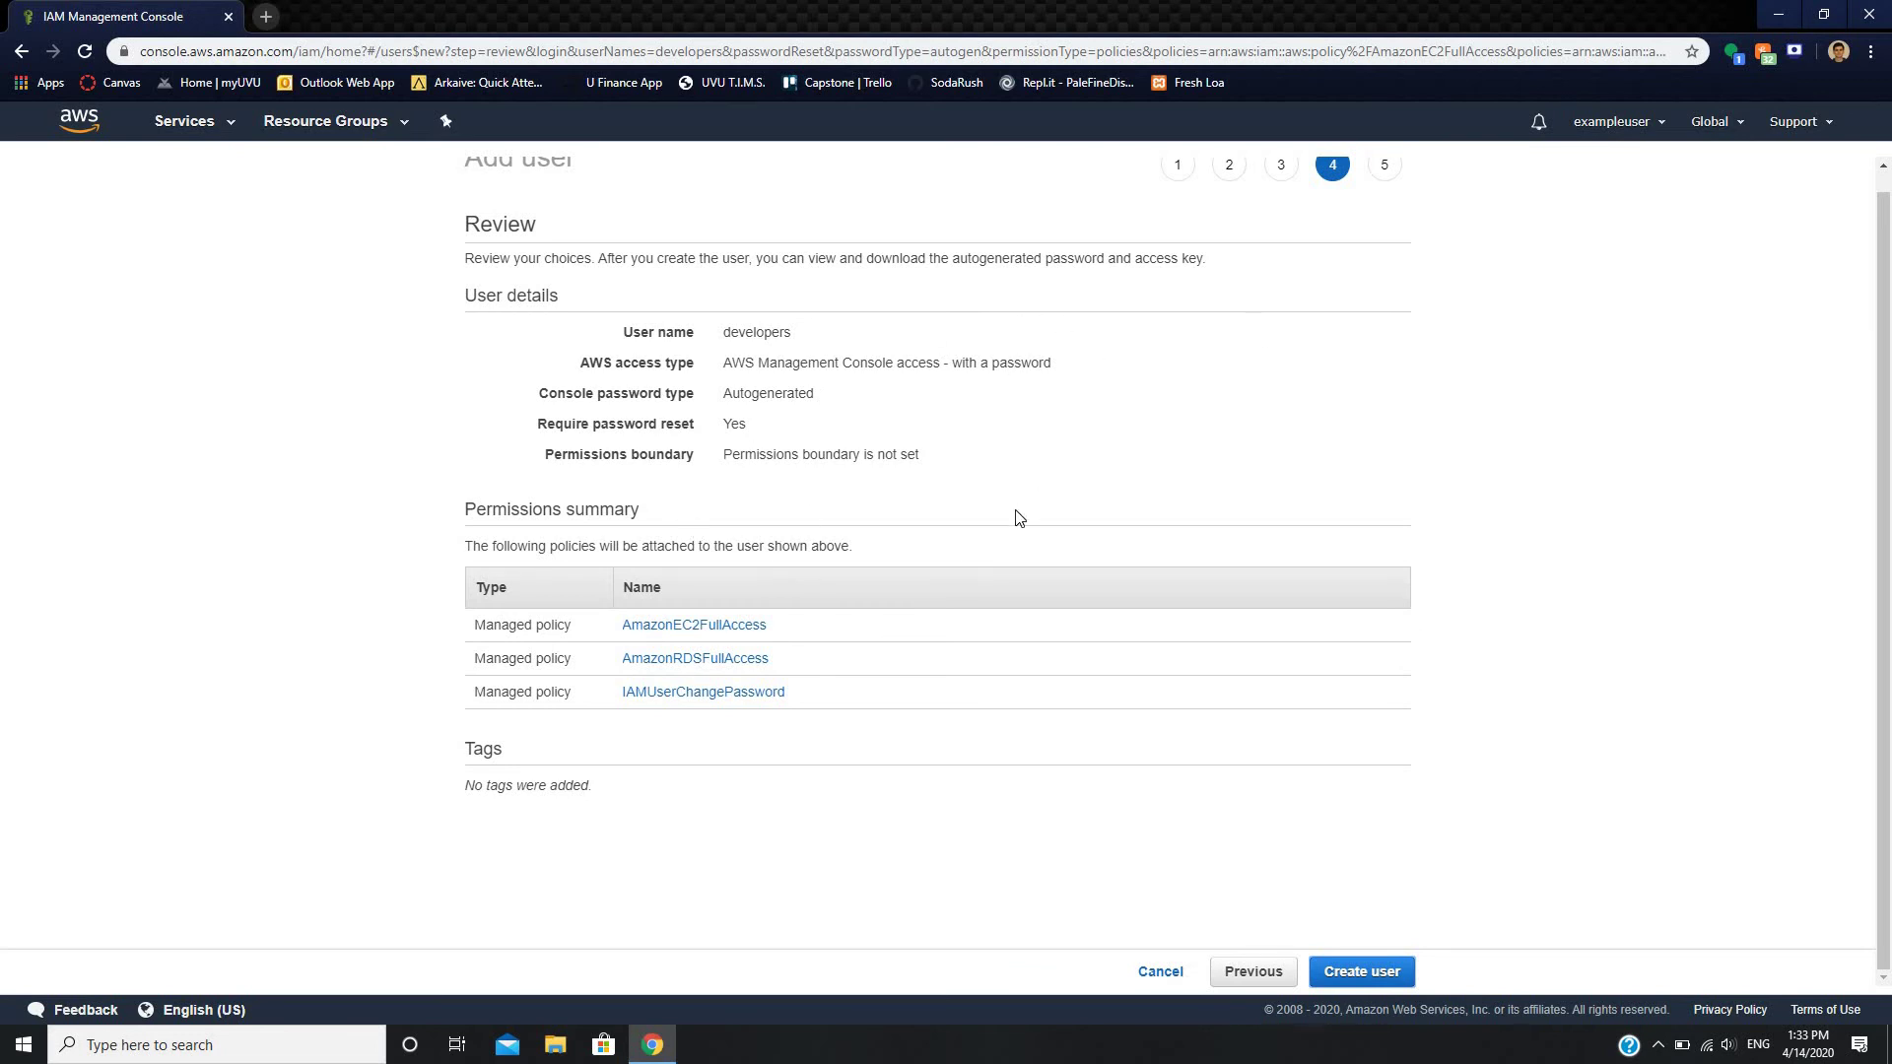
scroll(1019, 517, "up", 1)
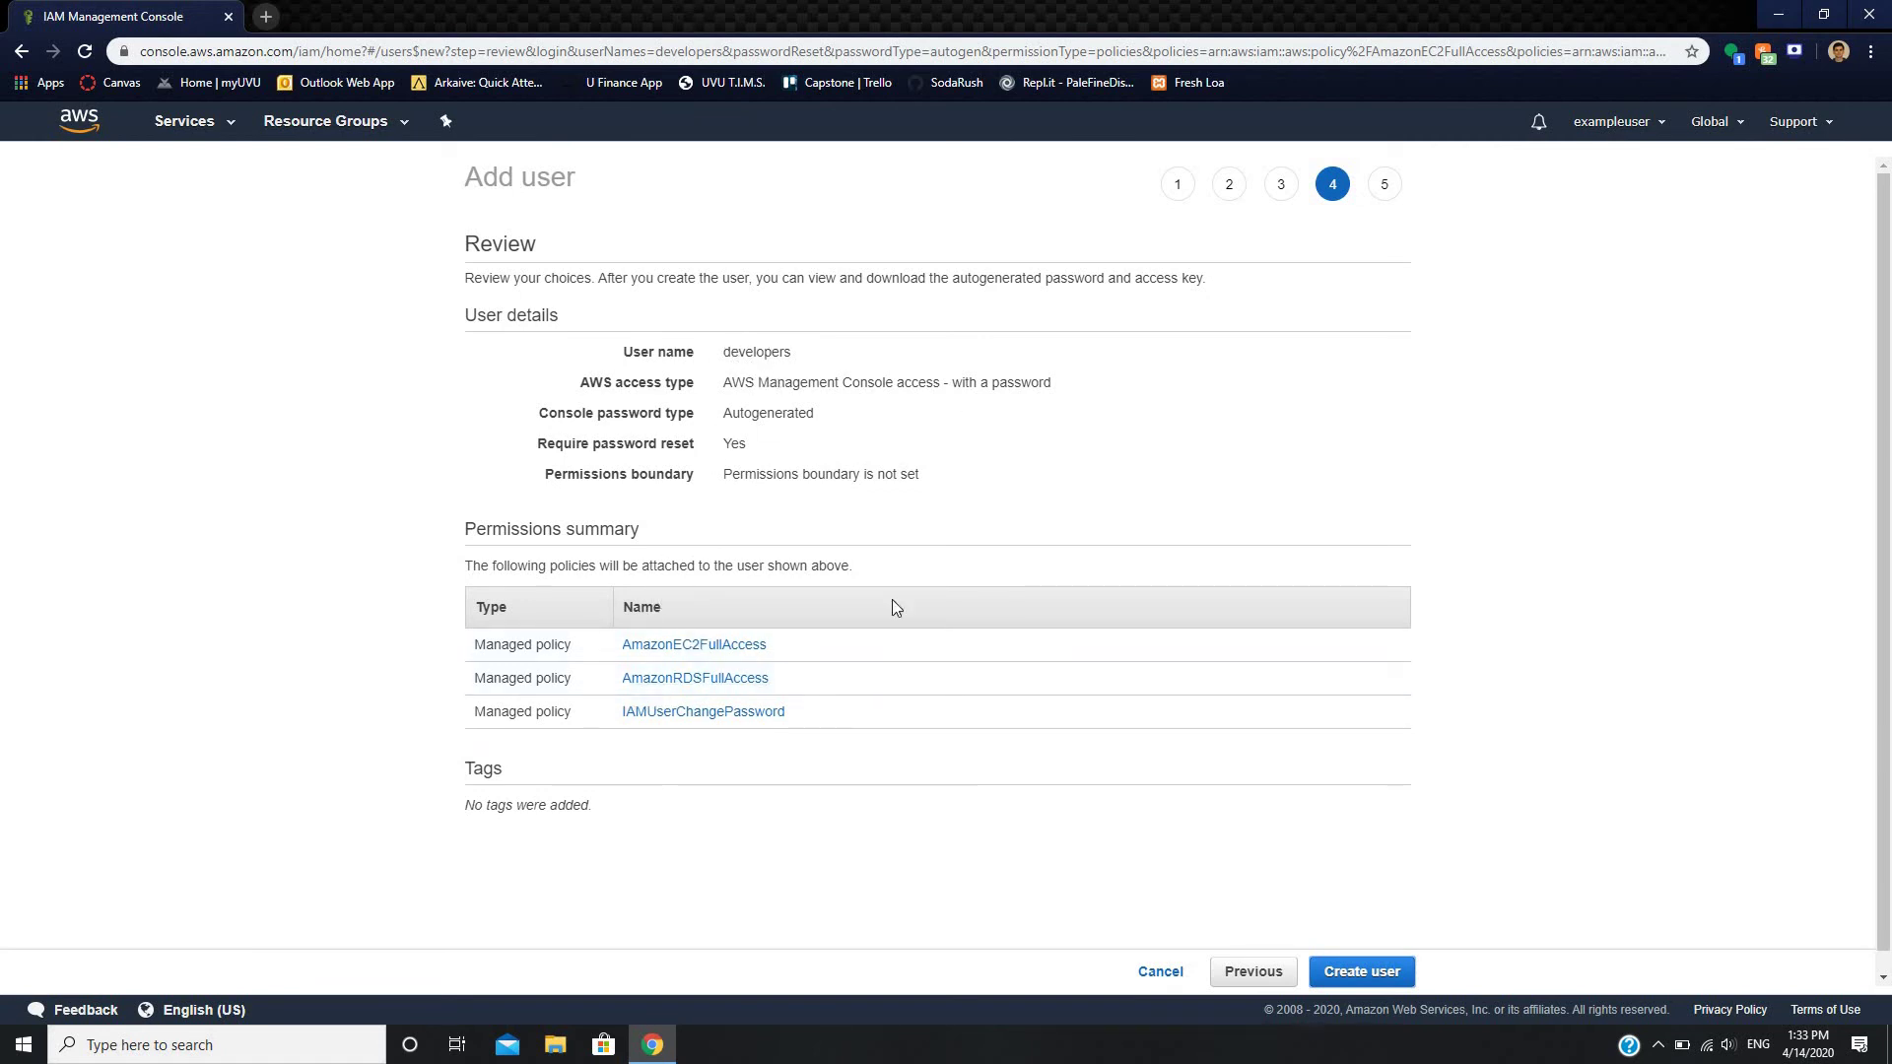
left_click(1363, 973)
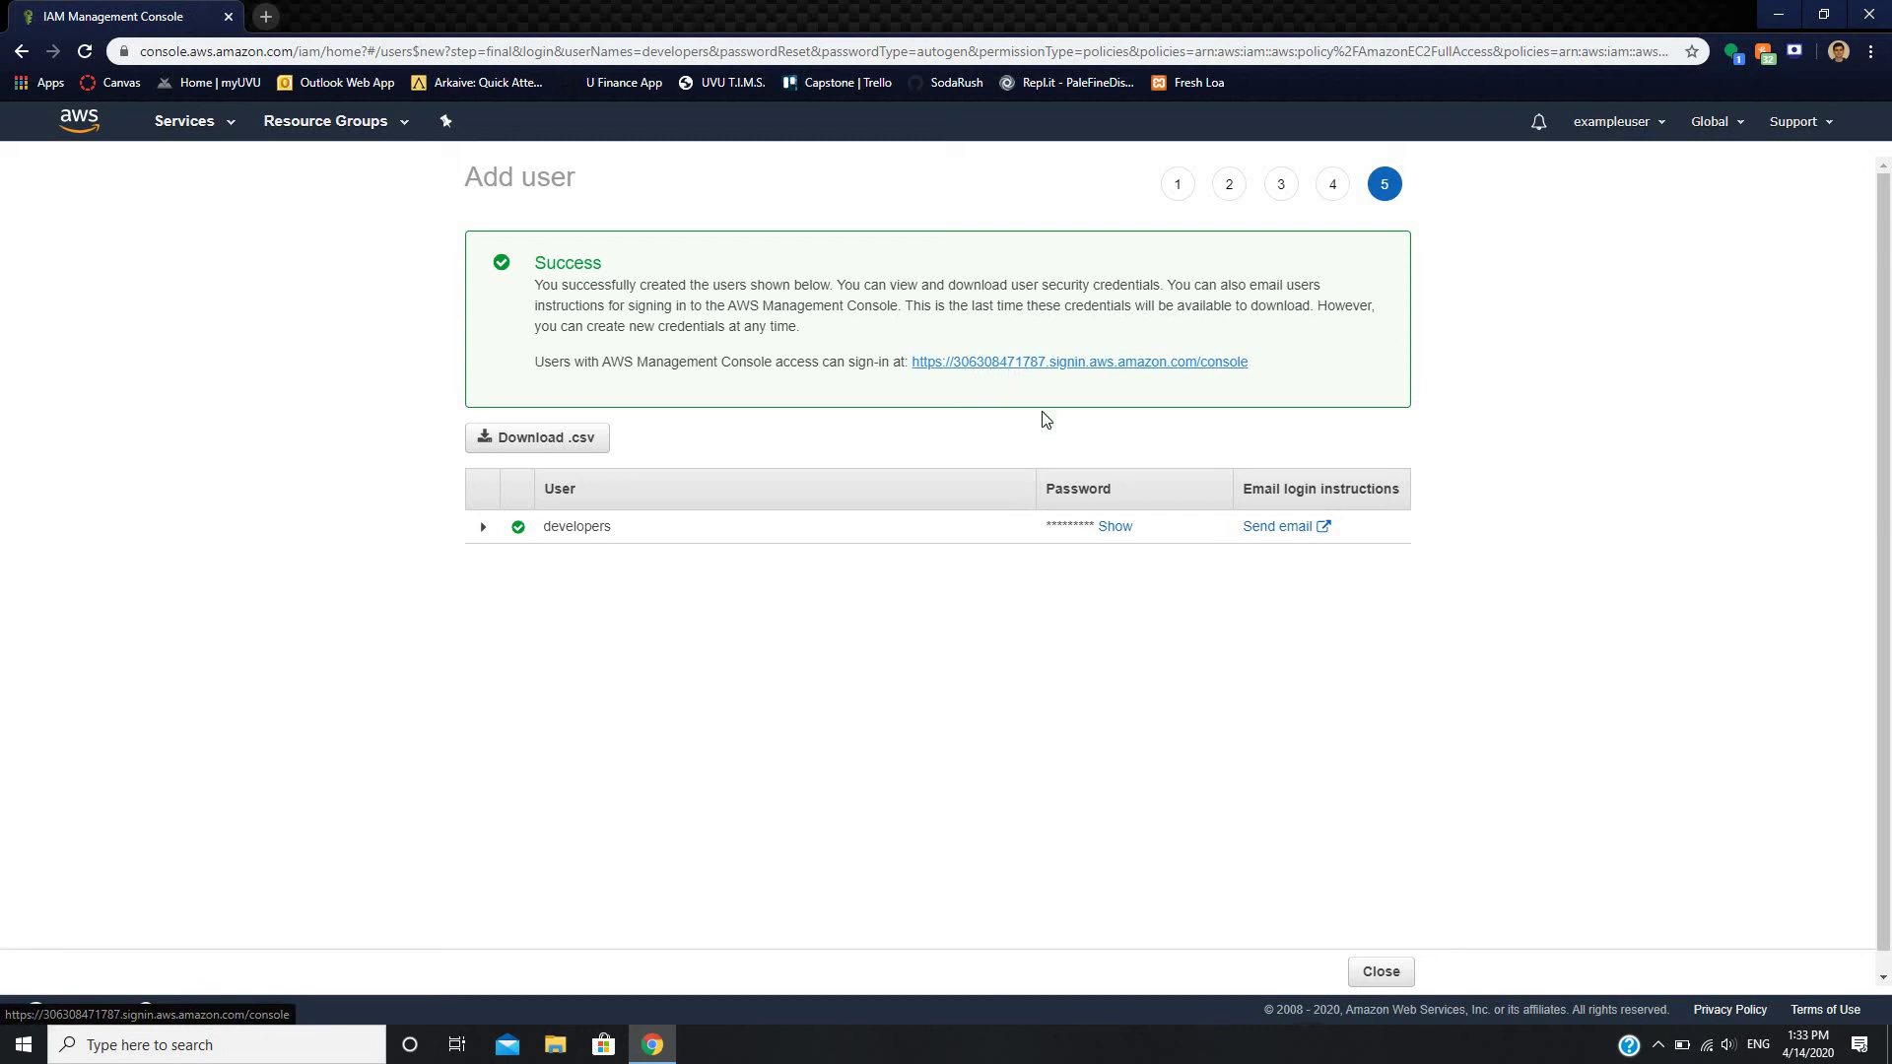
- Show the developers user's autogenerated password, then open and close a new browser tab
left_click(1115, 527)
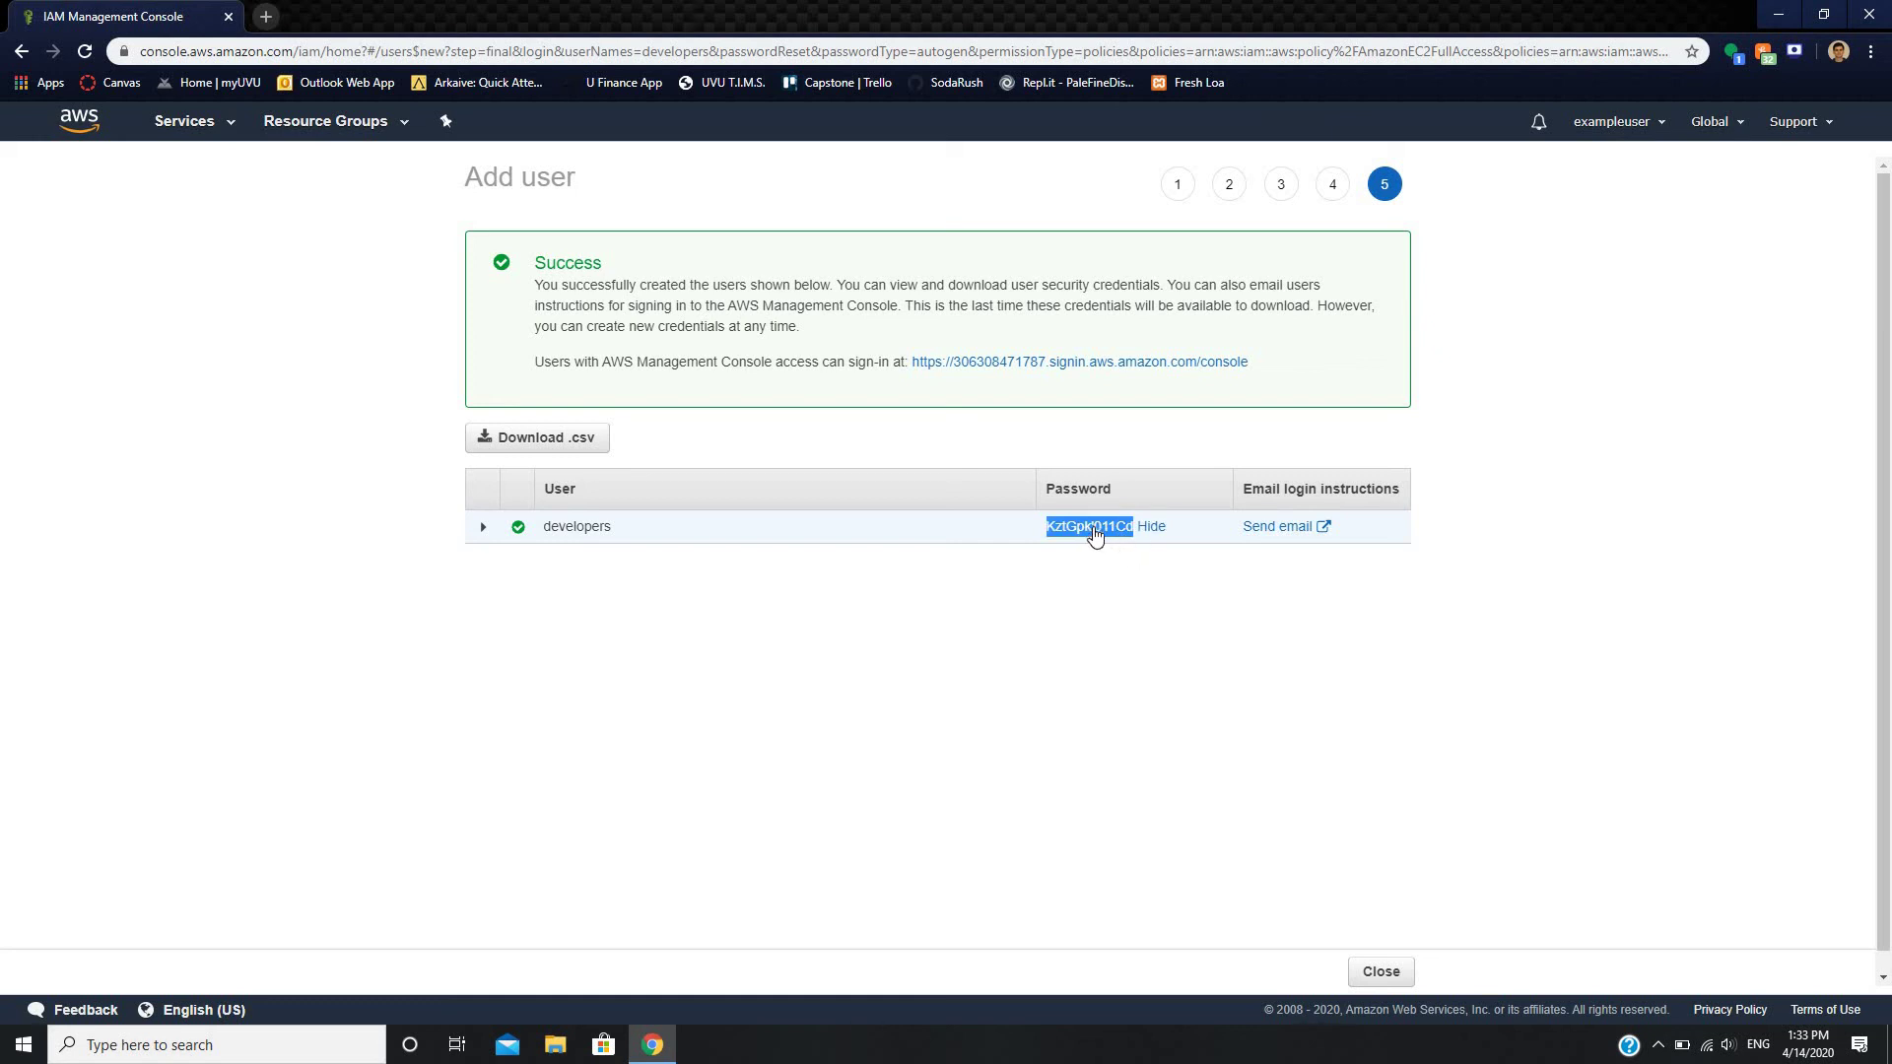
left_click(1074, 457)
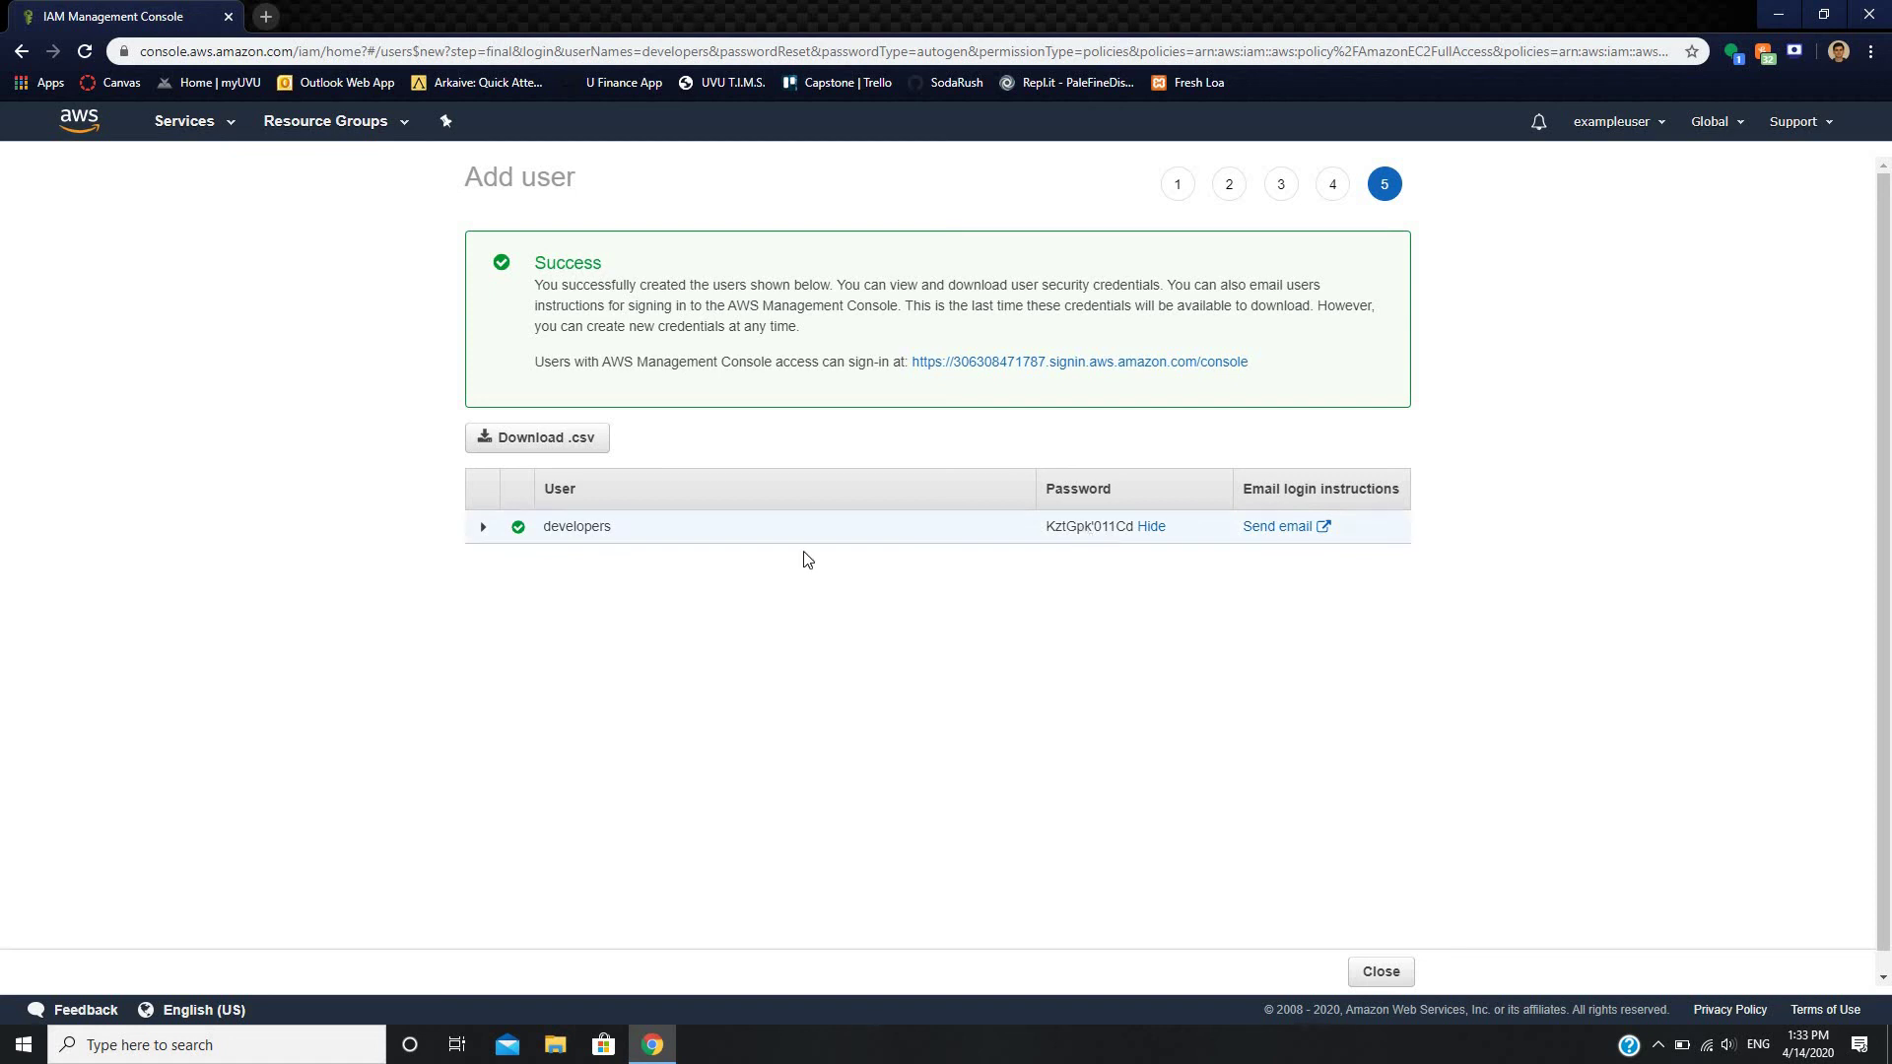
left_click(274, 20)
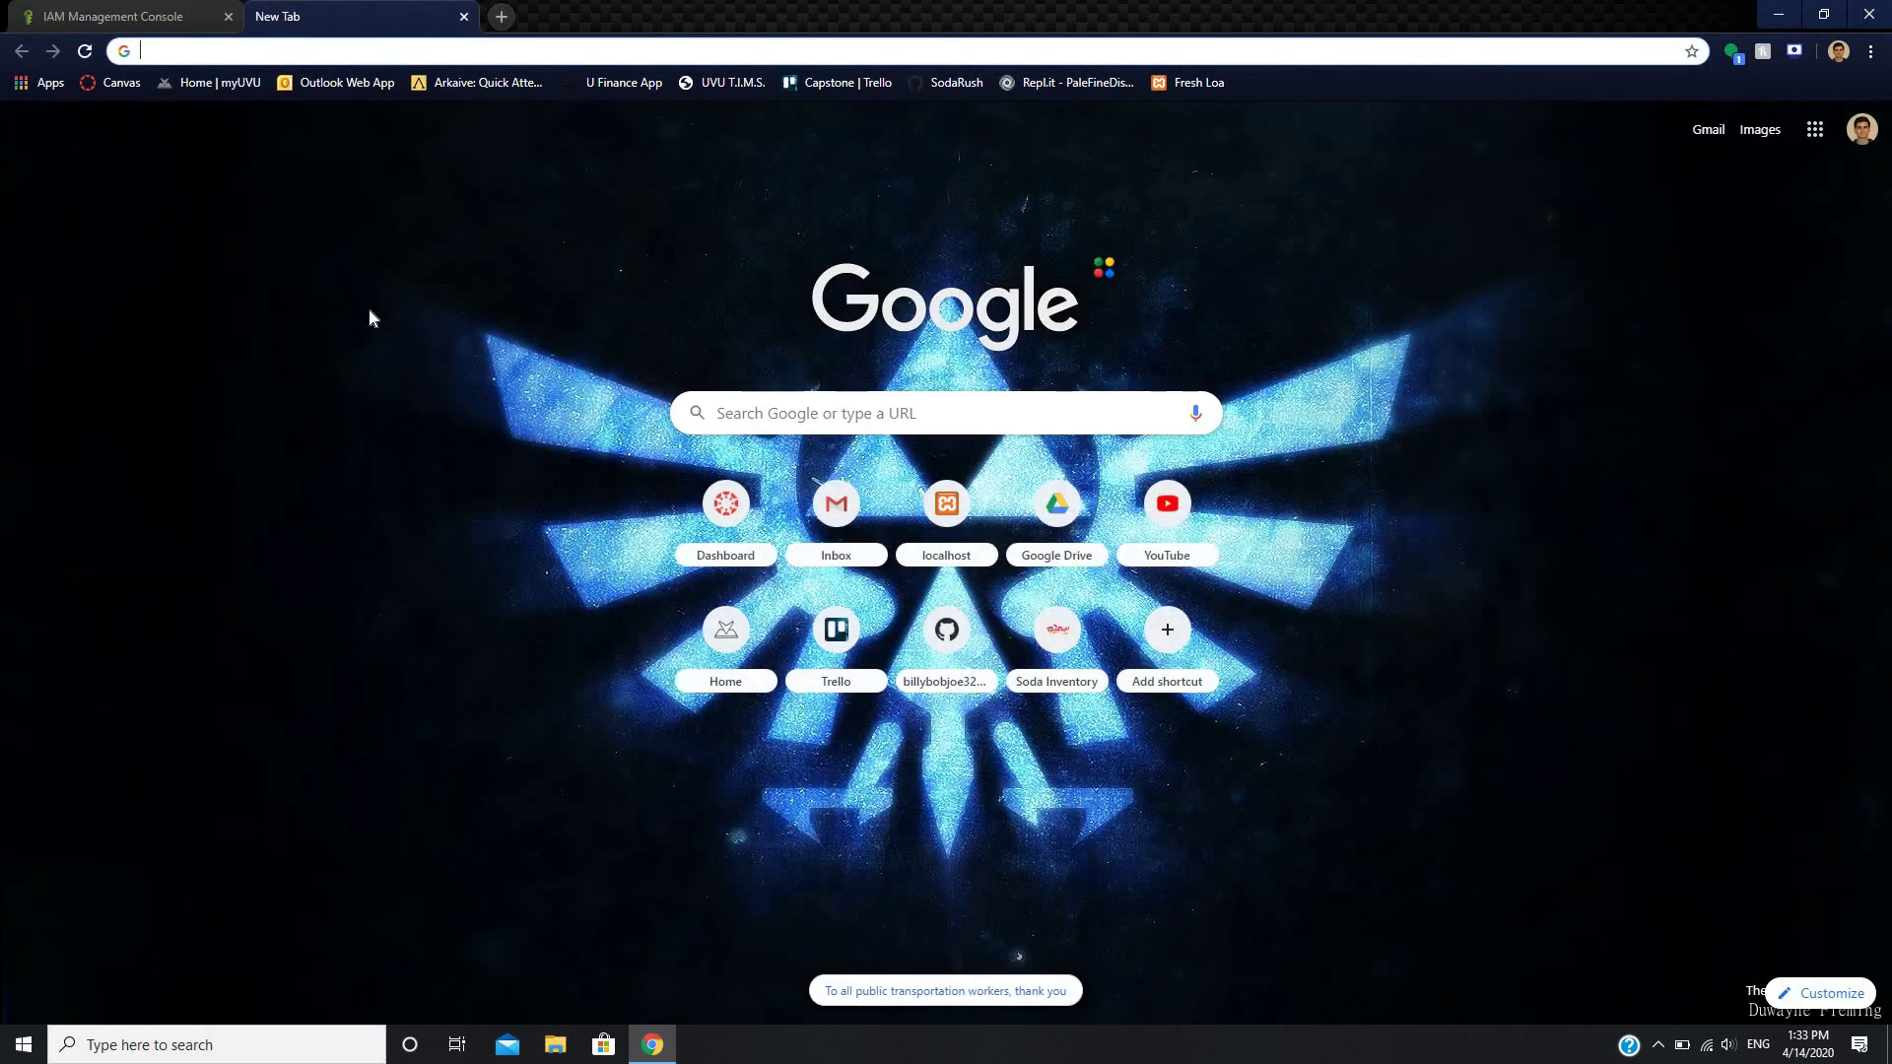
type("IA")
key("BackSpace")
key("BackSpace")
key("BackSpace")
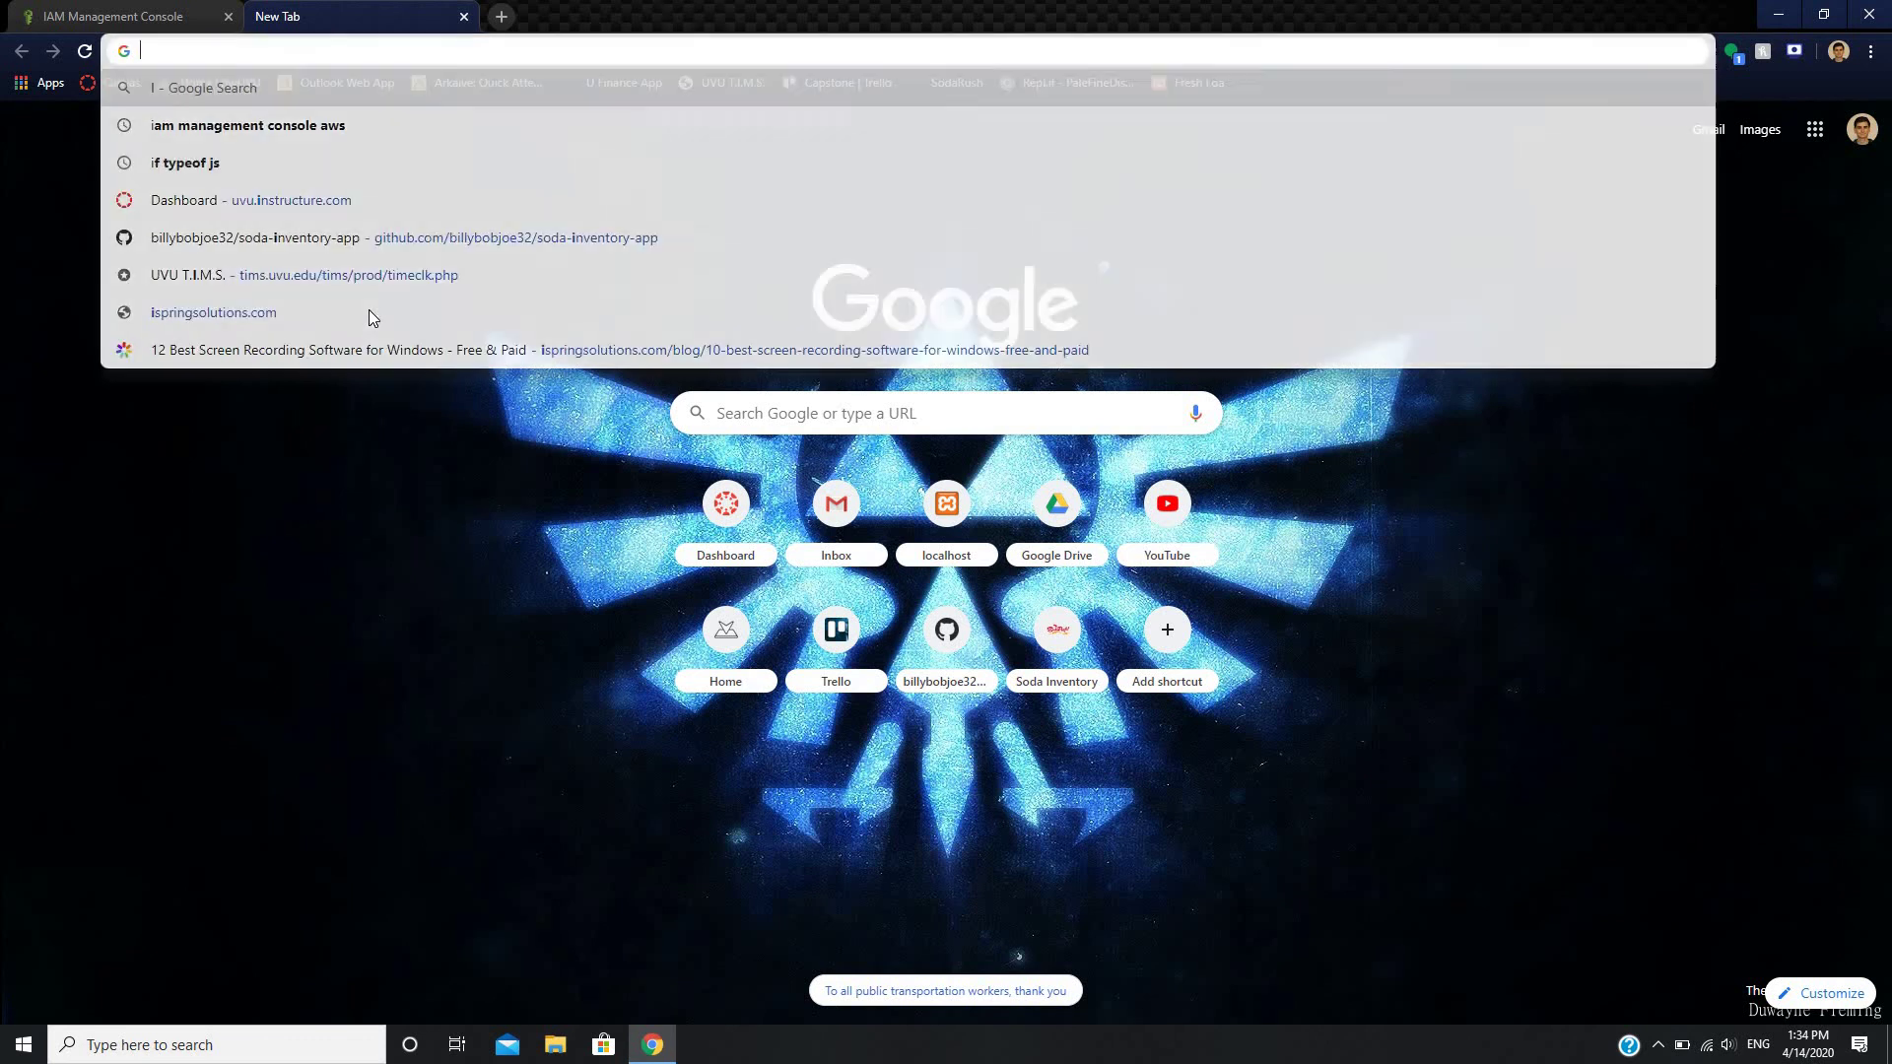
key("Escape")
left_click(465, 17)
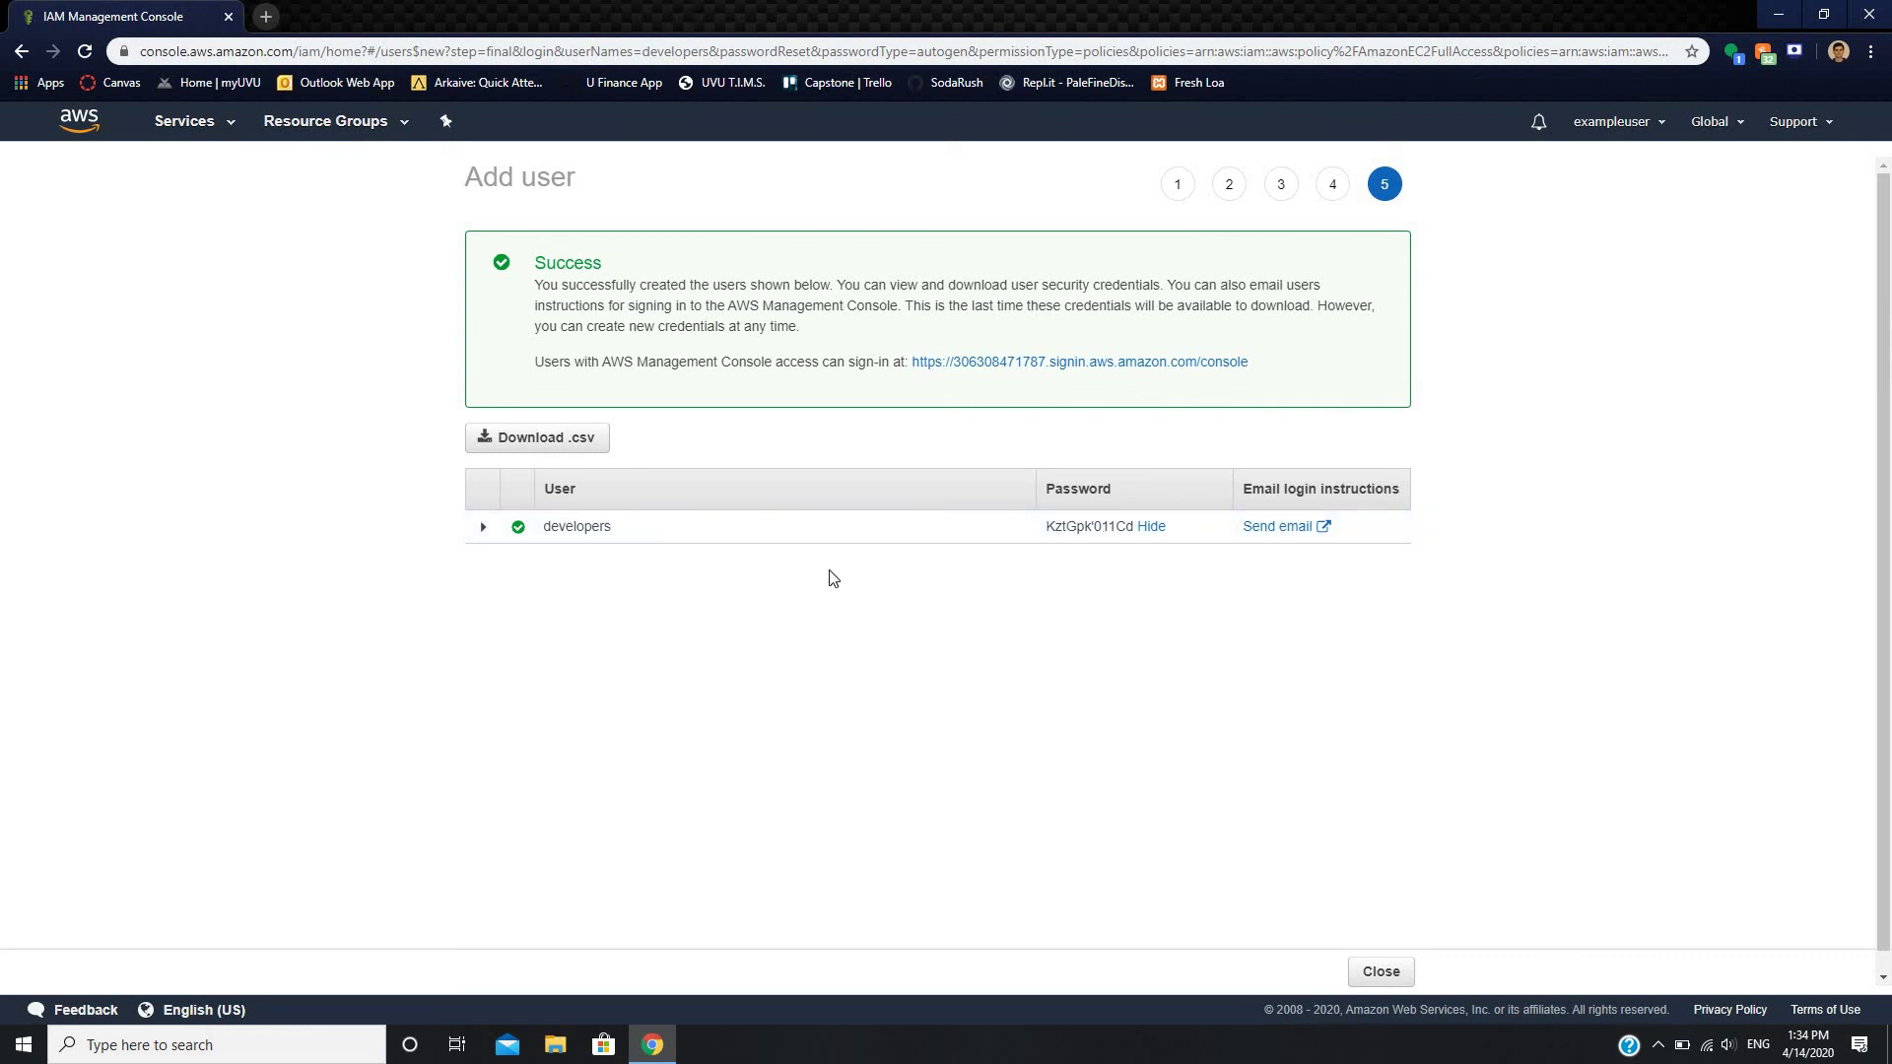
- Expand the developers row to view its creation log, then close the wizard
left_click(484, 529)
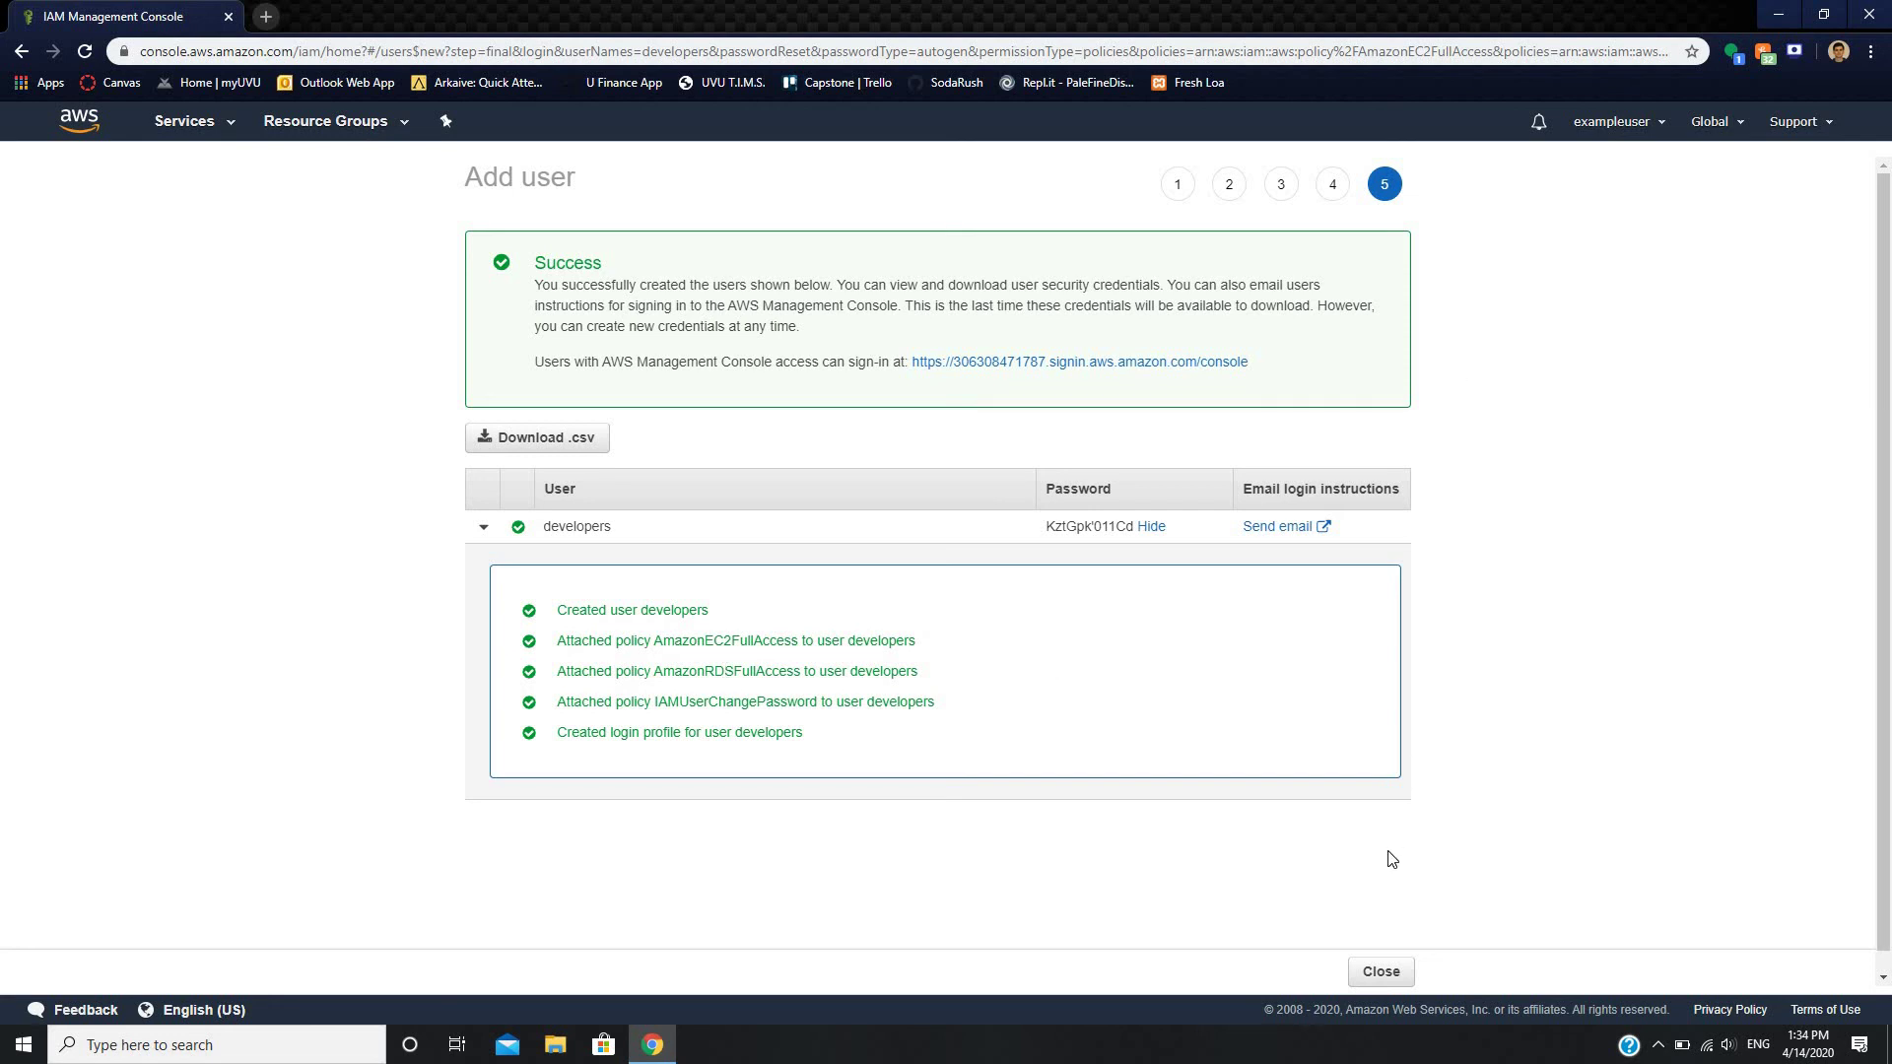
left_click(1380, 971)
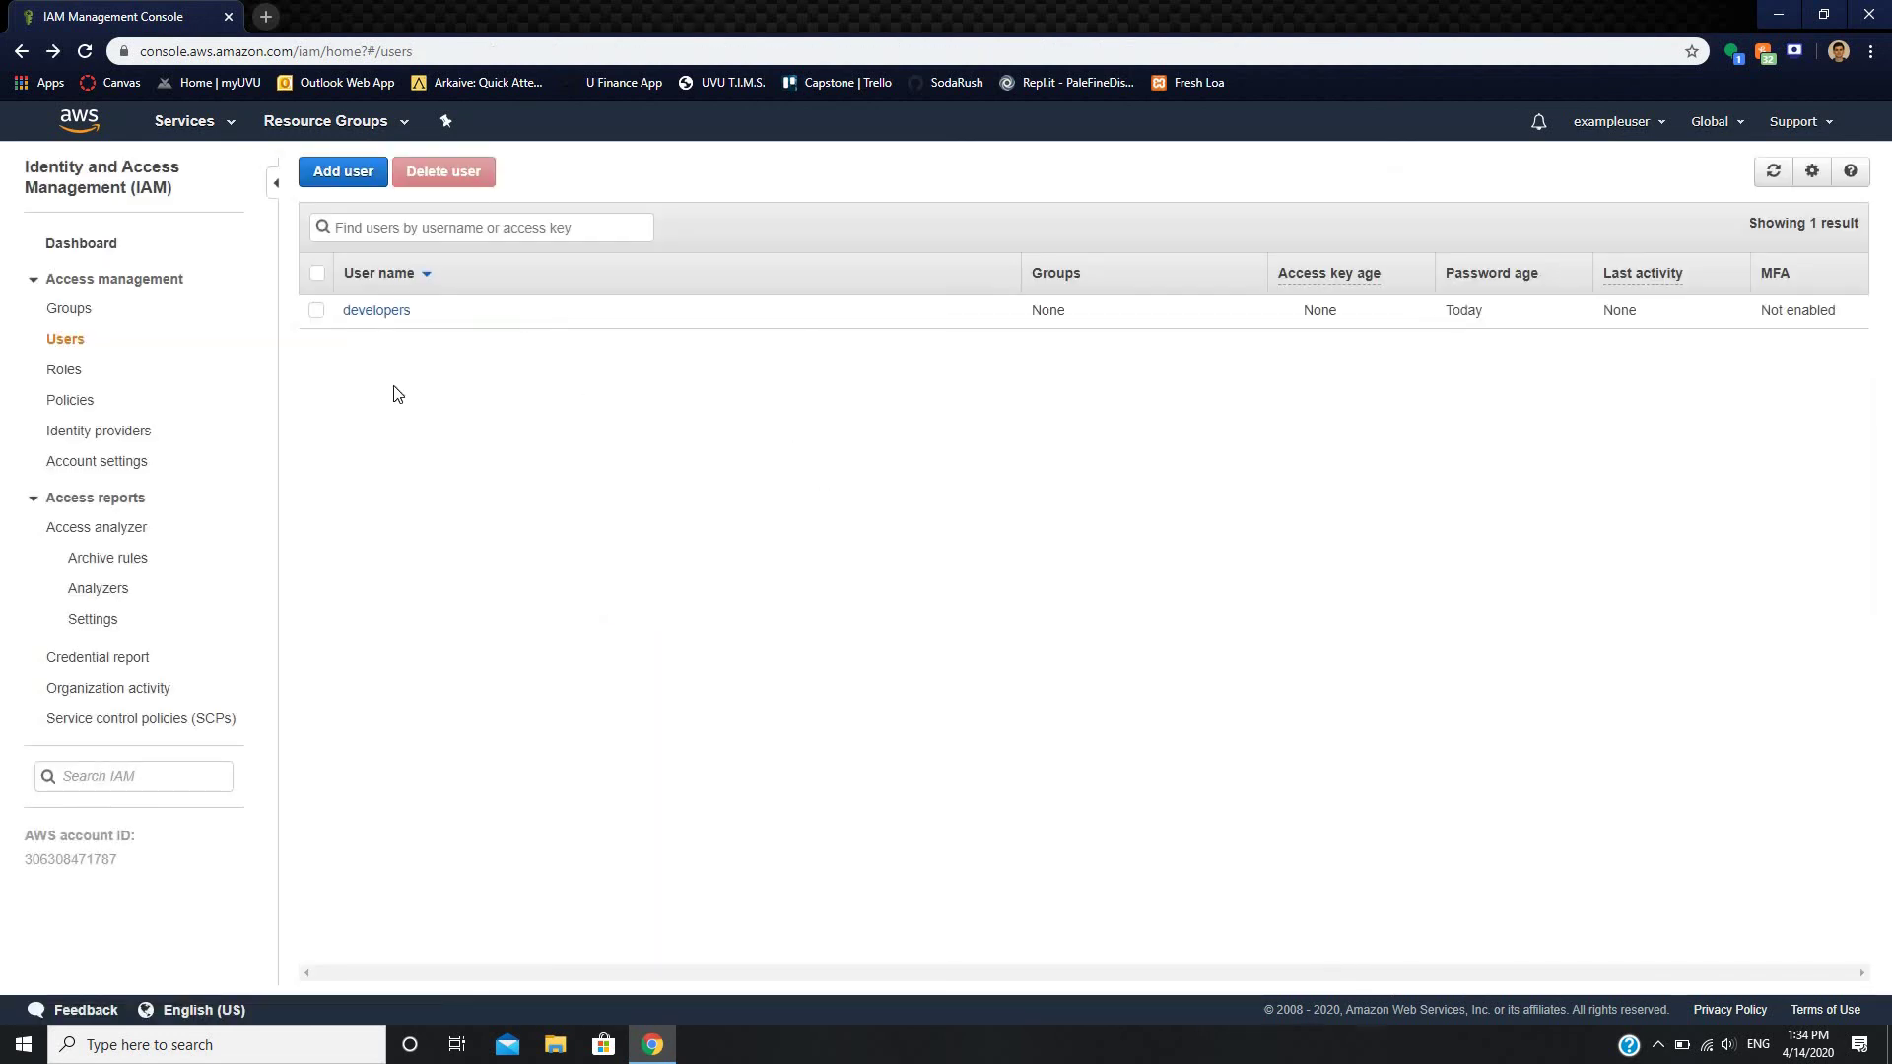